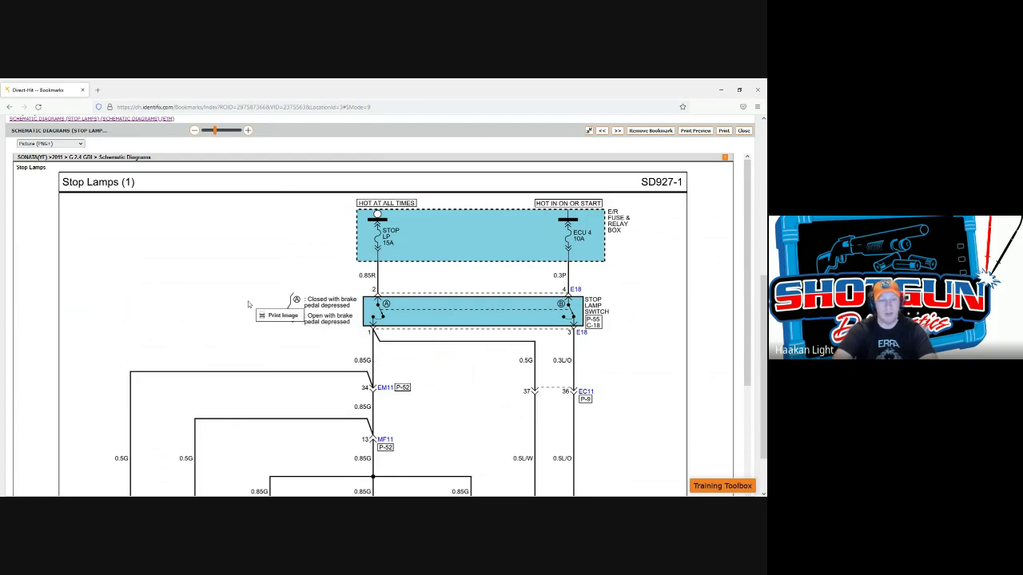
- Look over the Stop Lamps wiring schematic, close it, and return to the vehicle's home page
{"action": "scroll", "coordinate": [535, 428], "scroll_direction": "down", "scroll_amount": 2}
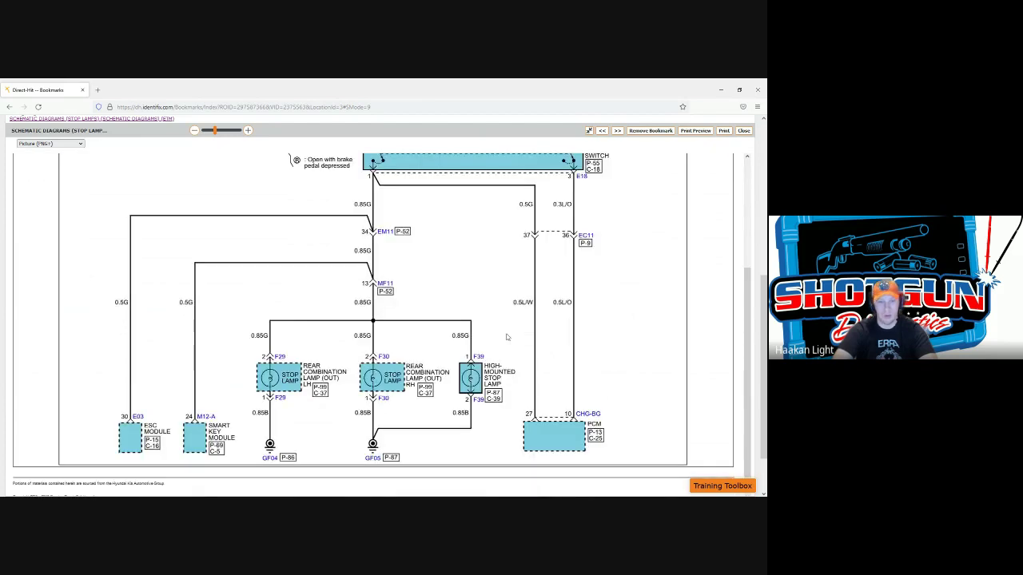
{"action": "scroll", "coordinate": [205, 309], "scroll_direction": "up", "scroll_amount": 2}
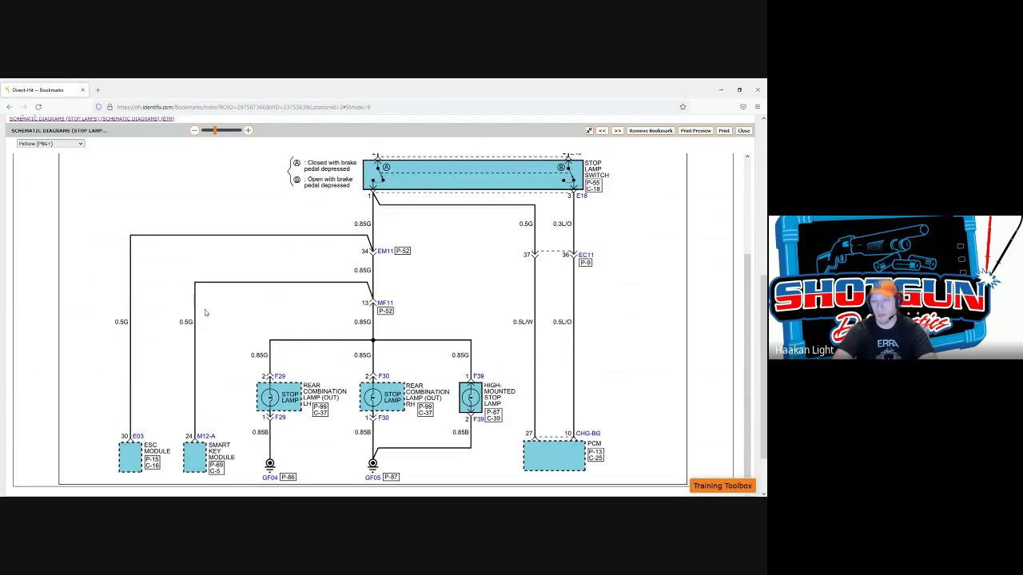
{"action": "left_click", "coordinate": [744, 132]}
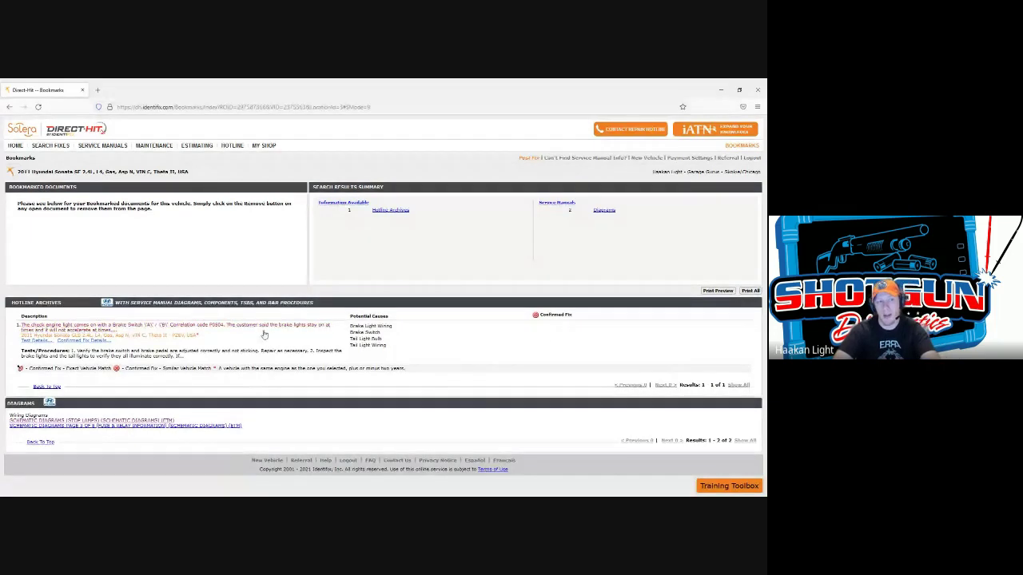
{"action": "left_click", "coordinate": [16, 147]}
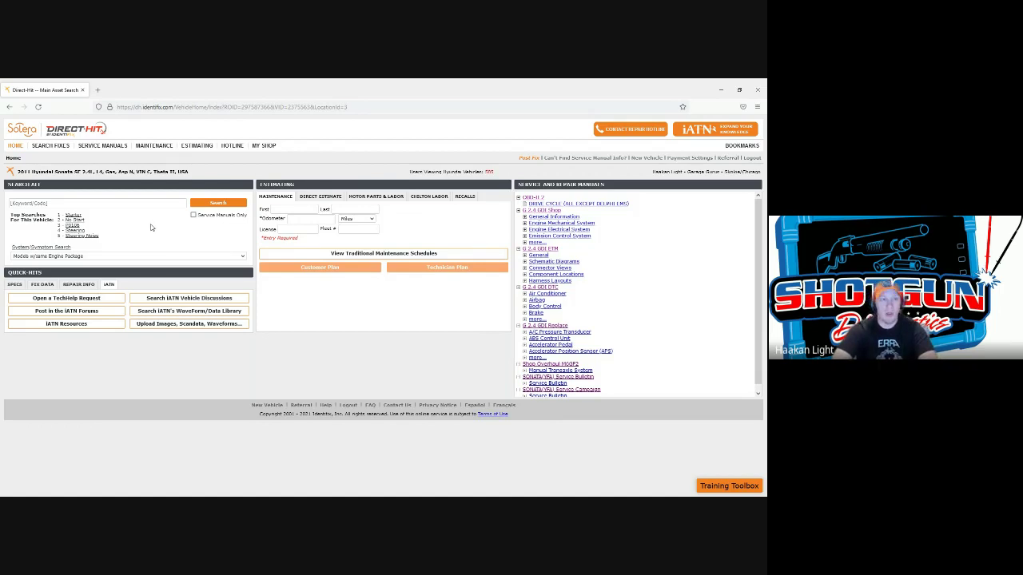
- Search all of the vehicle's information for "brake switch"
{"action": "left_click", "coordinate": [78, 204]}
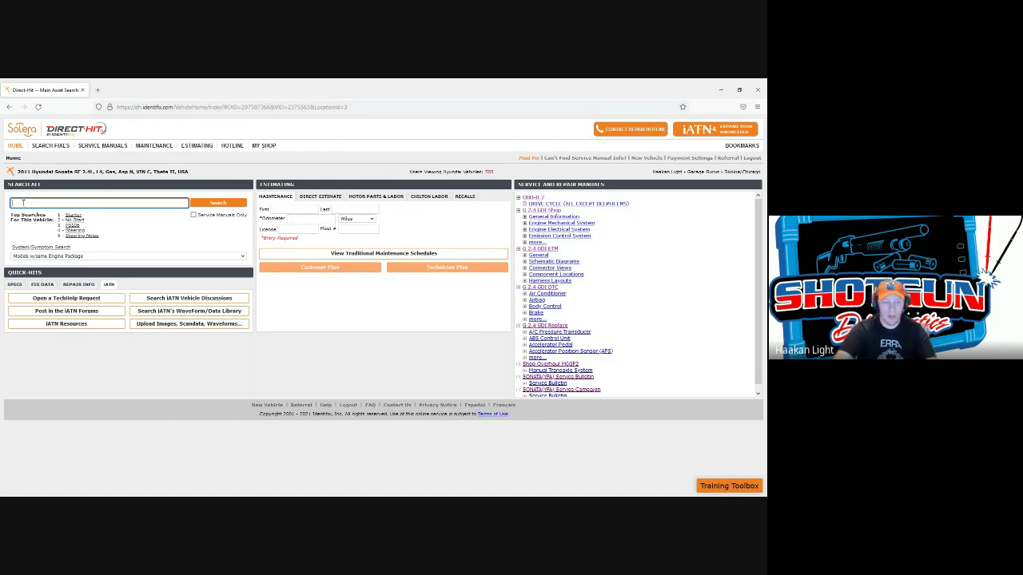
{"action": "type", "text": "brake switch"}
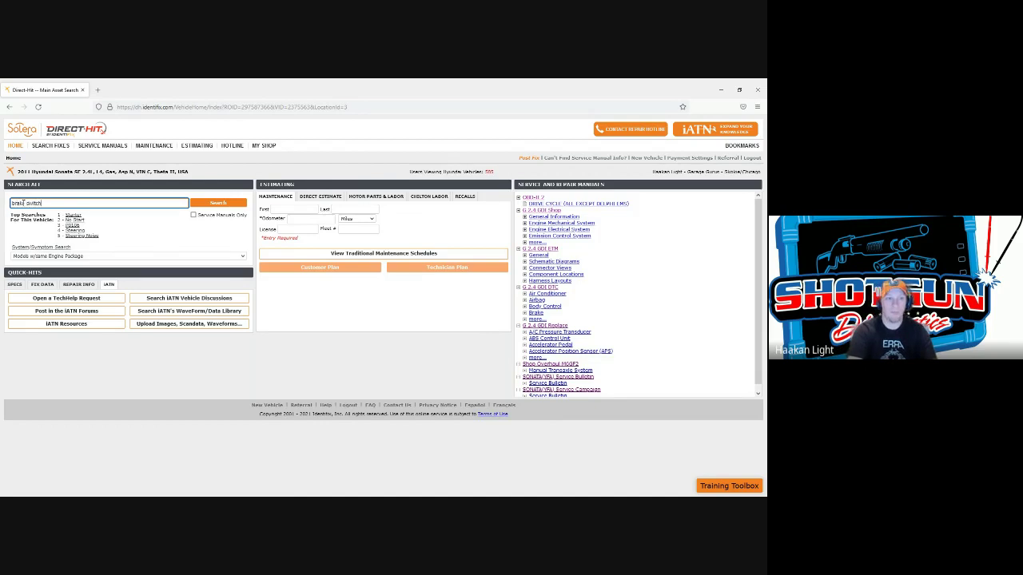
{"action": "key", "text": "Return"}
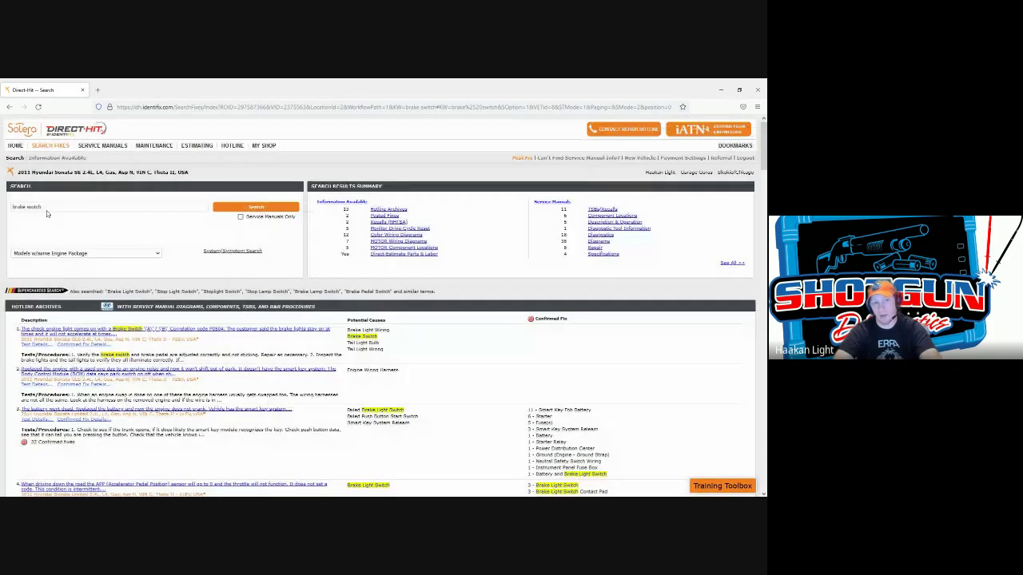
- Review the search results summary and the hotline archive entries listed for the brake switch search
{"action": "scroll", "coordinate": [46, 210], "scroll_direction": "down", "scroll_amount": 3}
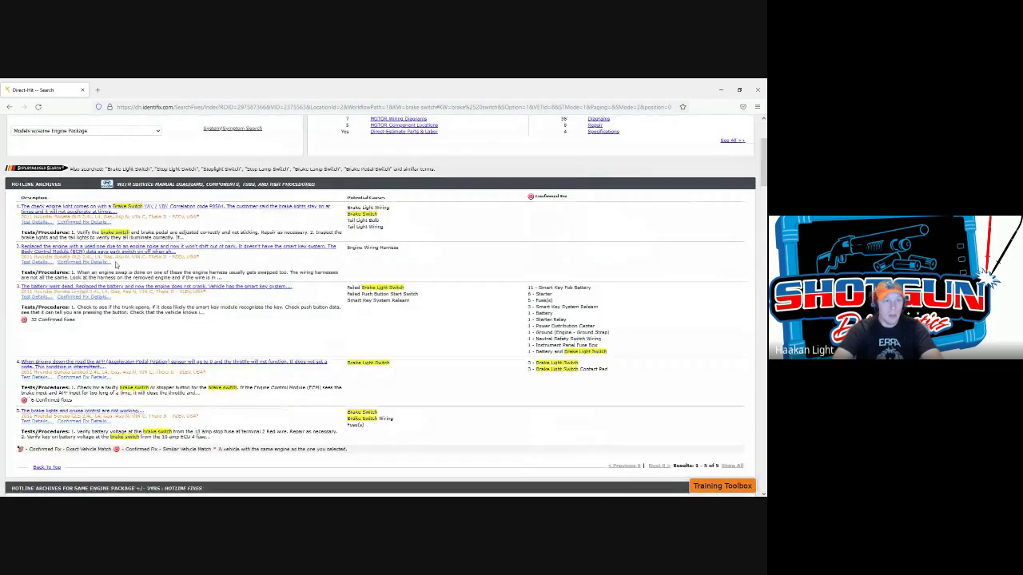
{"action": "scroll", "coordinate": [300, 193], "scroll_direction": "up", "scroll_amount": 3}
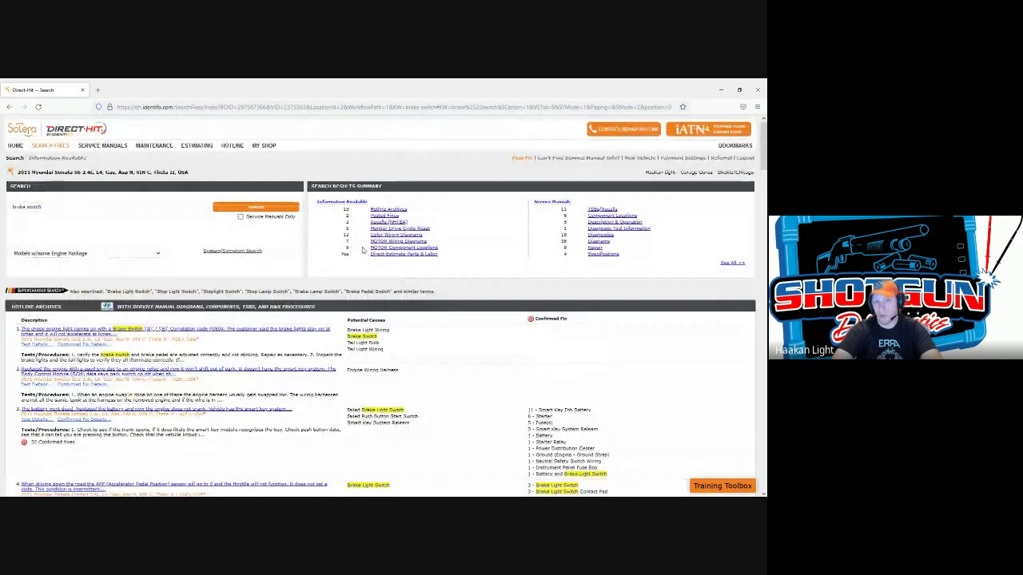
{"action": "left_click_drag", "start_coordinate": [316, 207], "coordinate": [613, 265]}
{"action": "left_click", "coordinate": [457, 242]}
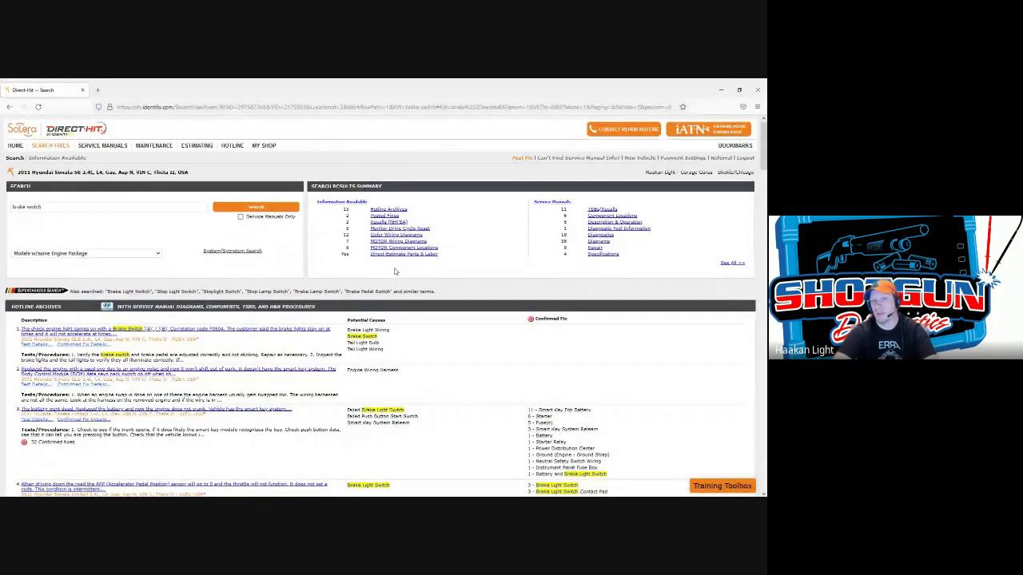
{"action": "scroll", "coordinate": [317, 344], "scroll_direction": "down", "scroll_amount": 3}
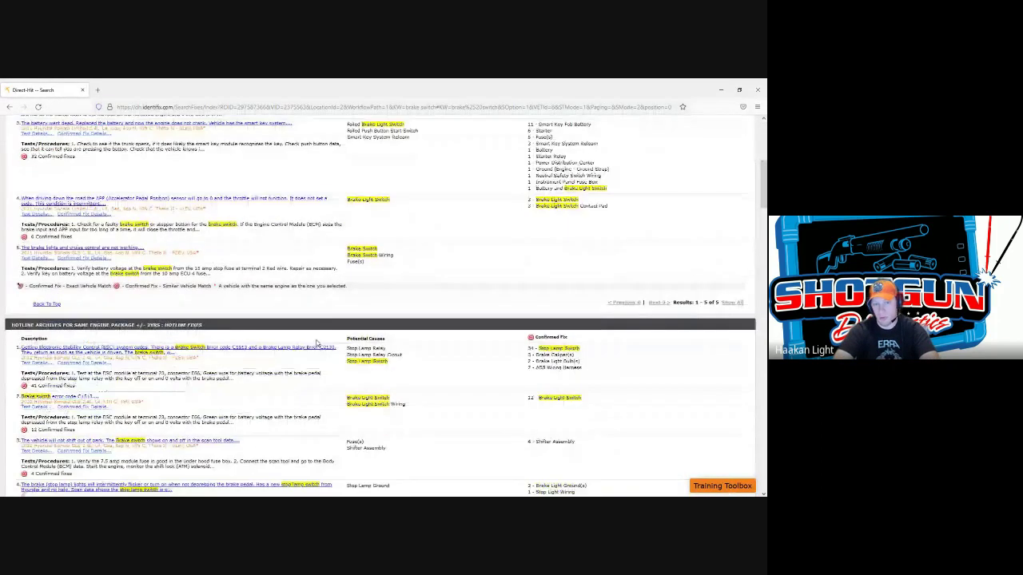
{"action": "scroll", "coordinate": [317, 344], "scroll_direction": "down", "scroll_amount": 3}
{"action": "scroll", "coordinate": [316, 343], "scroll_direction": "up", "scroll_amount": 8}
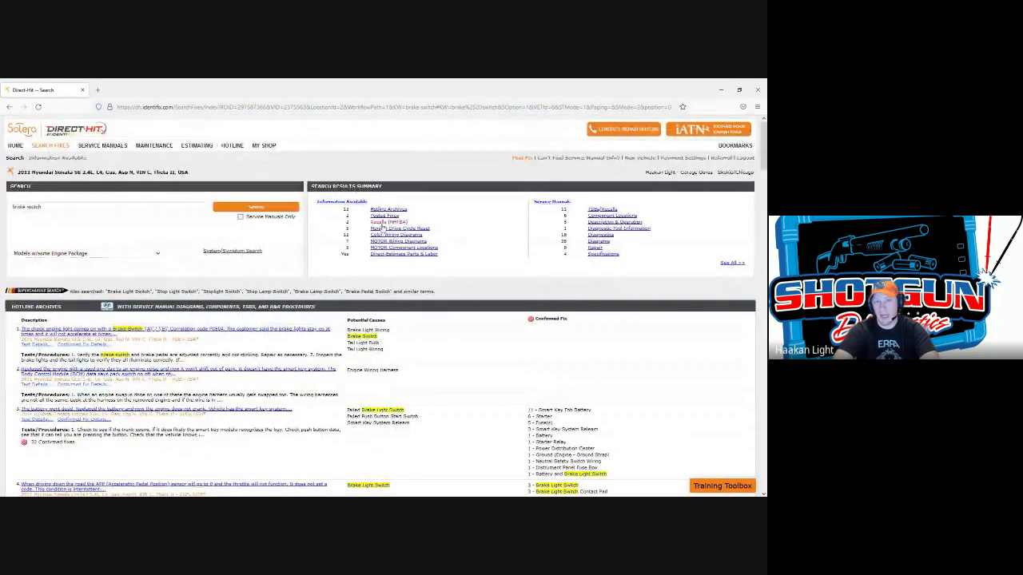
- Jump to the MOTOR Component Locations results, then look back through the hotline archives from the start of the results
{"action": "left_click", "coordinate": [395, 248]}
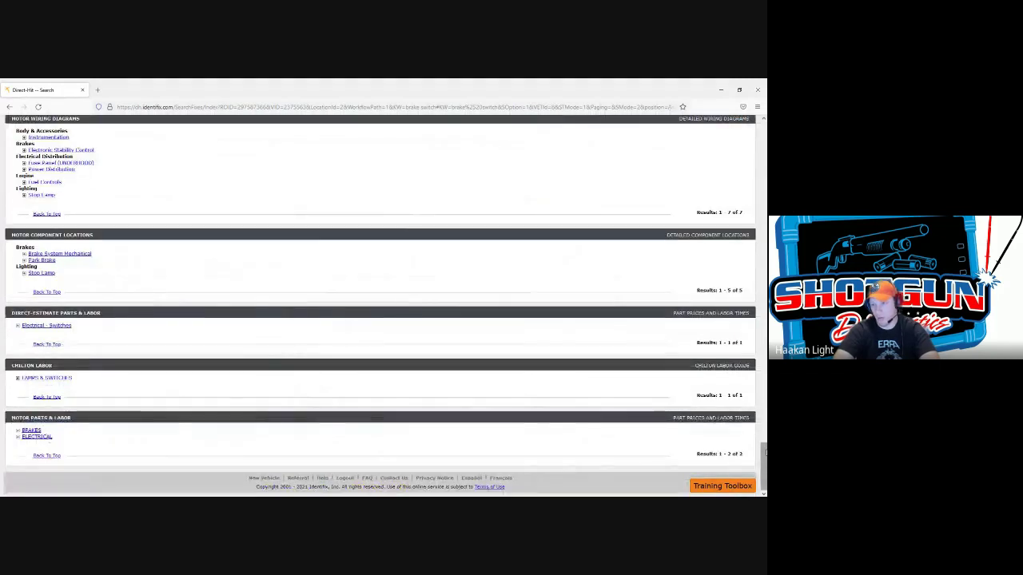
{"action": "left_click_drag", "start_coordinate": [764, 453], "coordinate": [760, 125]}
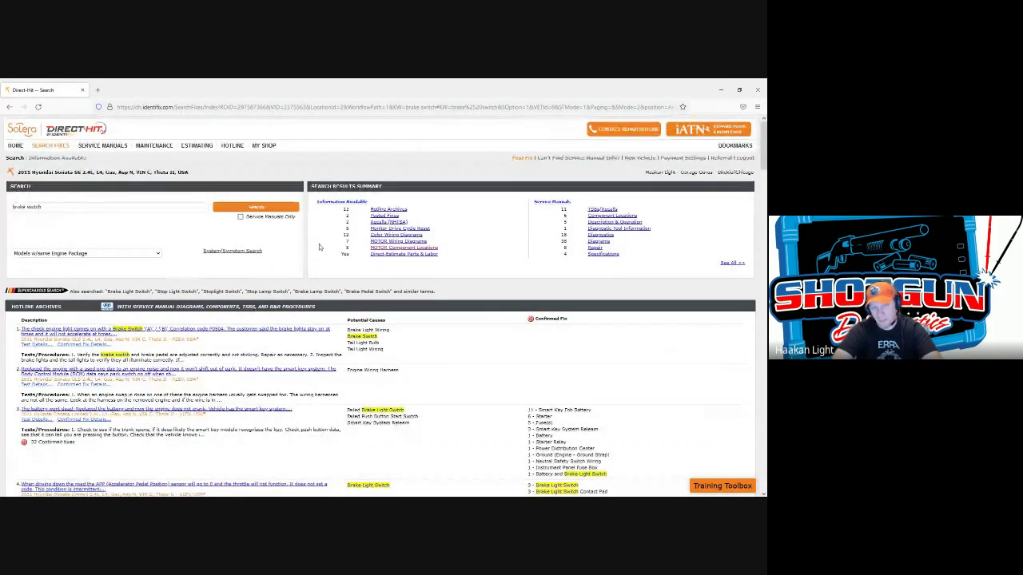
{"action": "scroll", "coordinate": [313, 263], "scroll_direction": "down", "scroll_amount": 15}
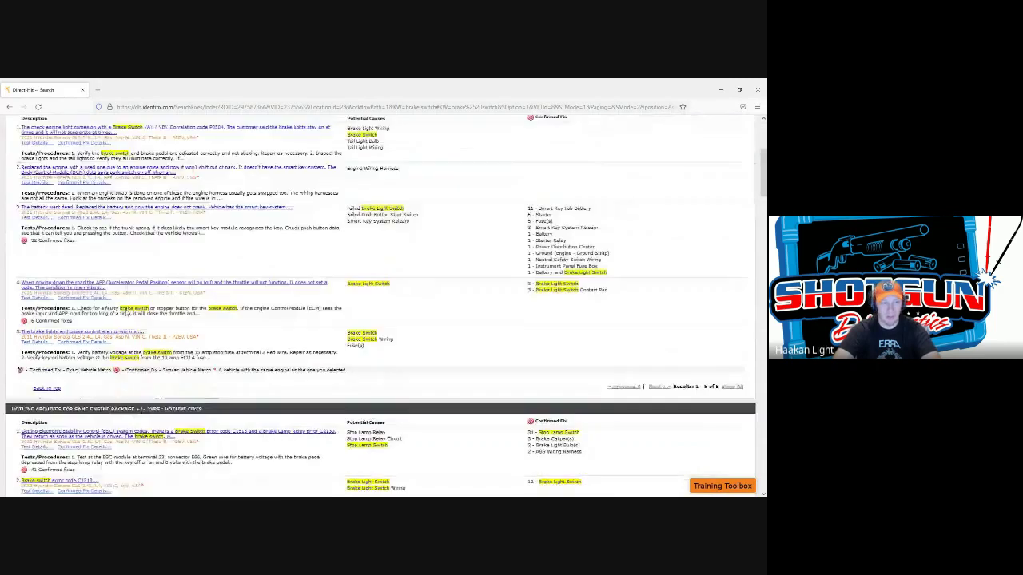
{"action": "scroll", "coordinate": [149, 327], "scroll_direction": "up", "scroll_amount": 15}
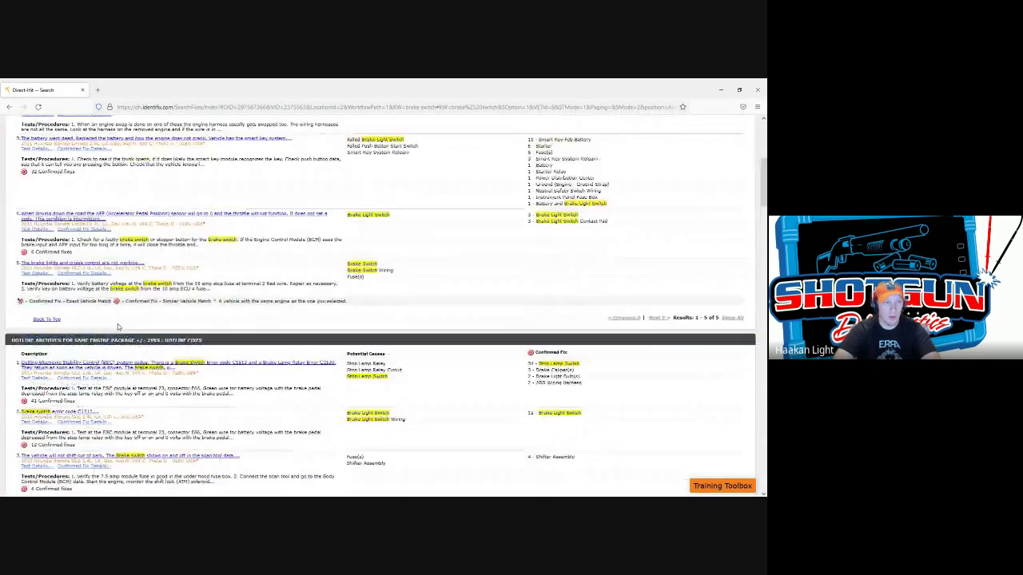
{"action": "scroll", "coordinate": [9, 314], "scroll_direction": "up", "scroll_amount": 2}
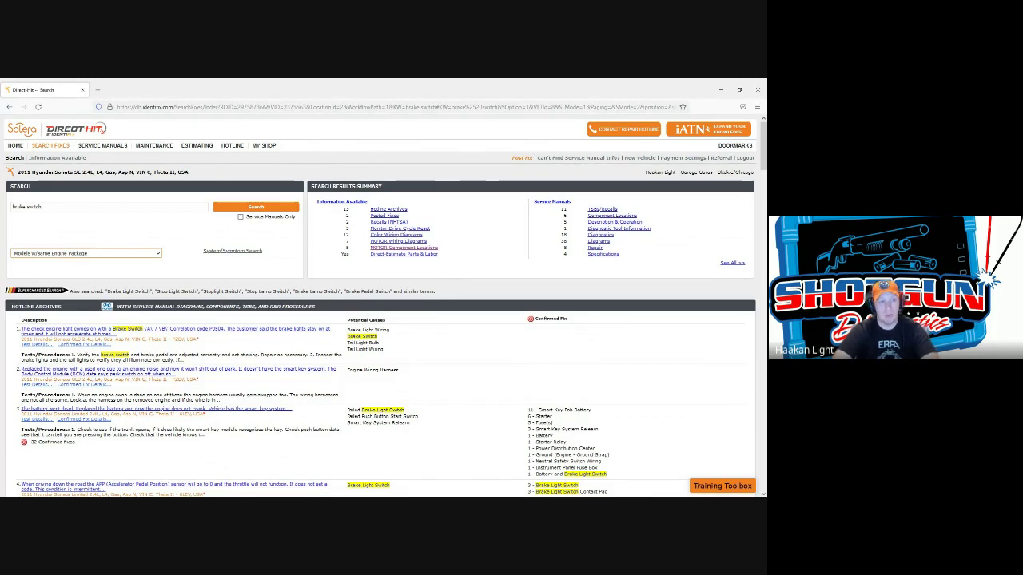
- Open the hotline archive about the Brake Switch 'A'/'B' correlation code P0504 and highlight its vehicle application
{"action": "left_click", "coordinate": [120, 222]}
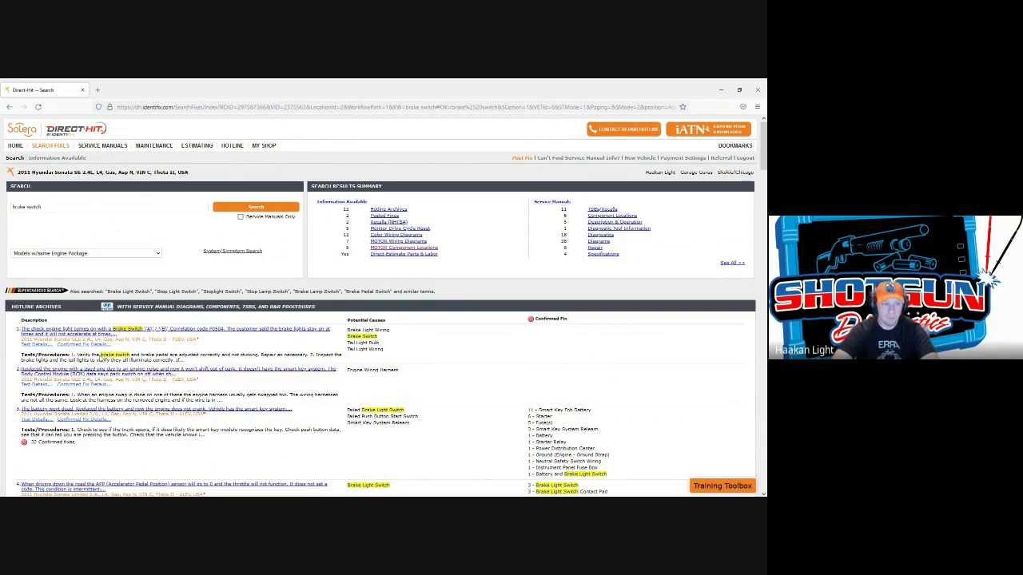
{"action": "left_click", "coordinate": [94, 335]}
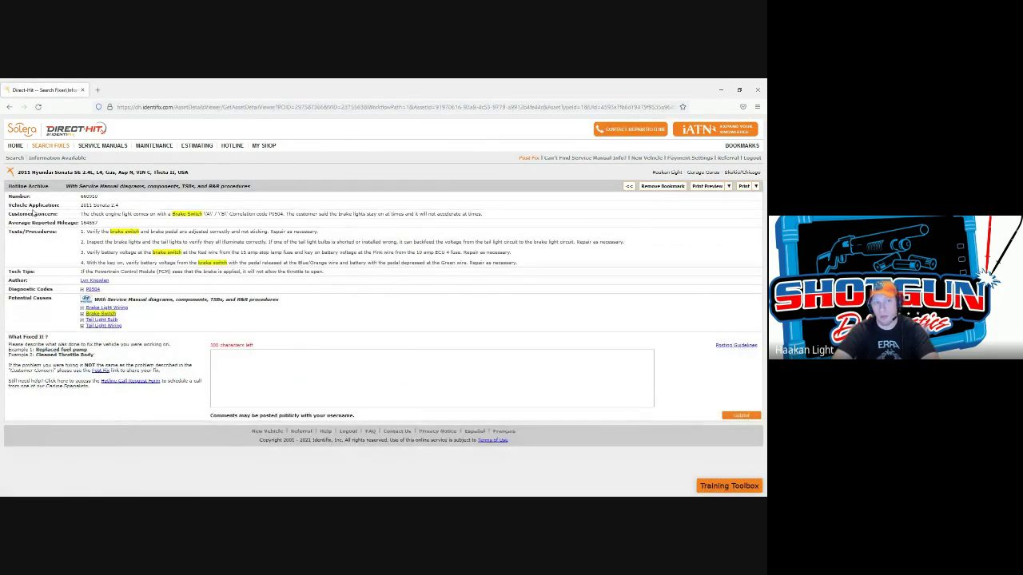
{"action": "left_click_drag", "start_coordinate": [6, 204], "coordinate": [128, 207]}
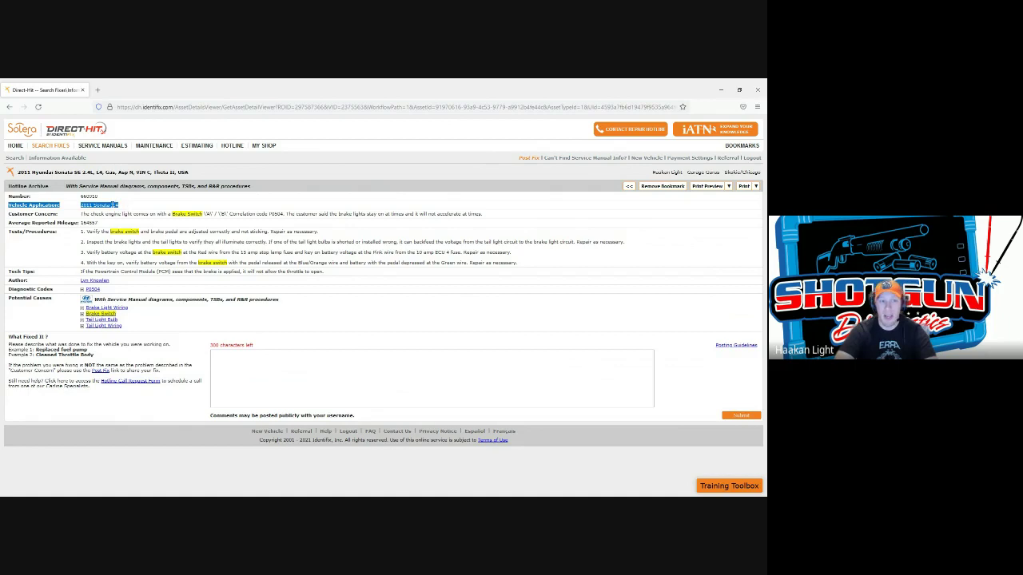
{"action": "left_click", "coordinate": [101, 205]}
{"action": "left_click_drag", "start_coordinate": [80, 205], "coordinate": [118, 205]}
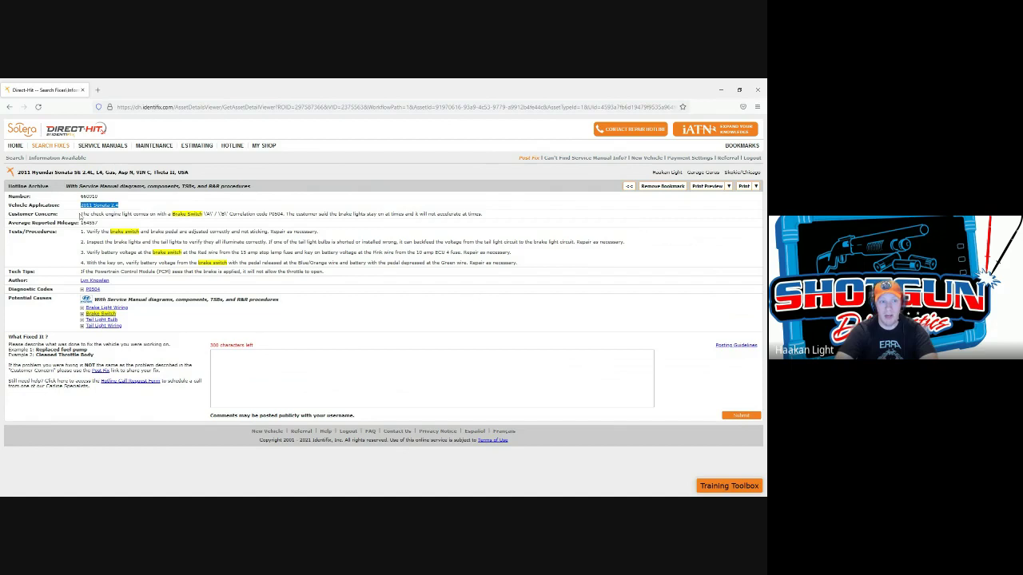
- Highlight the archive's customer concern and its tests and procedures while reading them
{"action": "left_click_drag", "start_coordinate": [80, 214], "coordinate": [495, 218]}
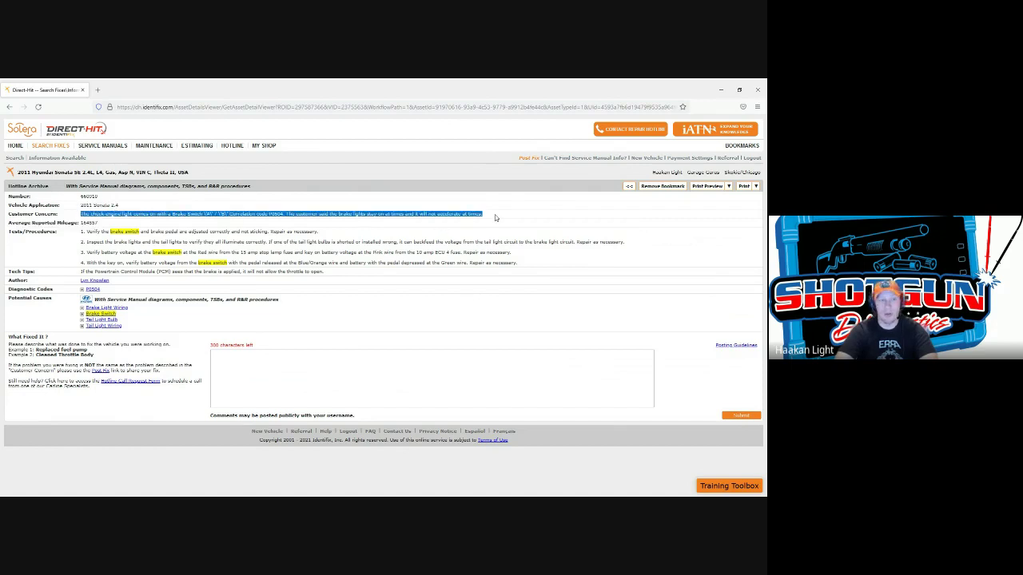
{"action": "left_click", "coordinate": [495, 218]}
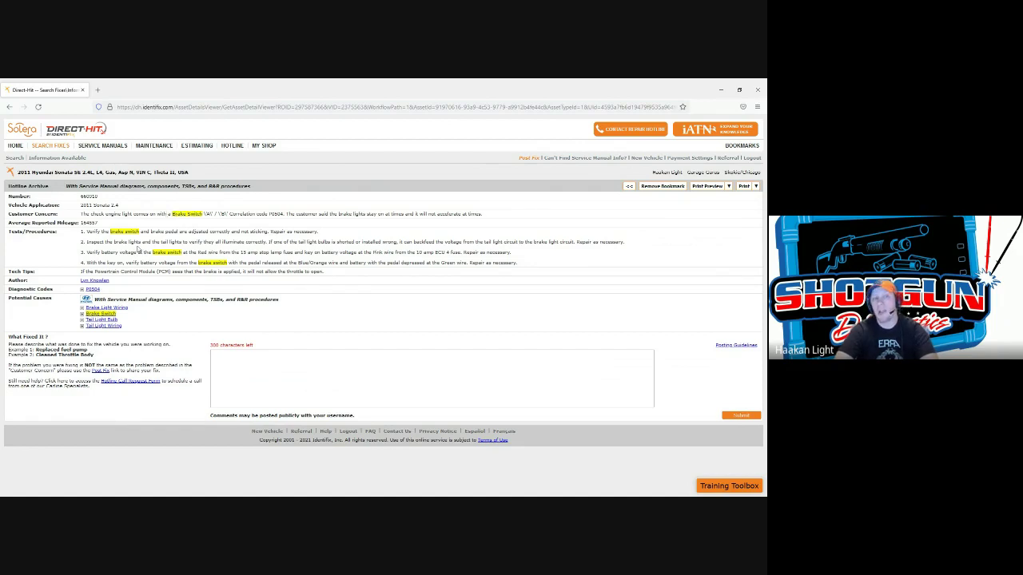
{"action": "left_click_drag", "start_coordinate": [80, 232], "coordinate": [360, 276]}
{"action": "left_click", "coordinate": [359, 272]}
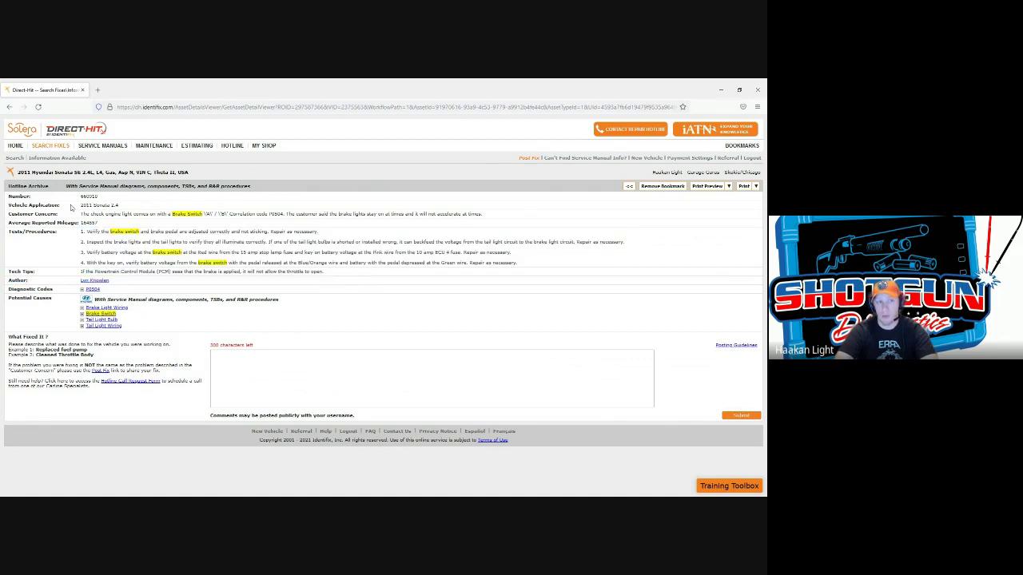
- Check the vehicle application again and go through the complete tests and procedures, including the average reported mileage and tech tip
{"action": "left_click_drag", "start_coordinate": [78, 206], "coordinate": [149, 210]}
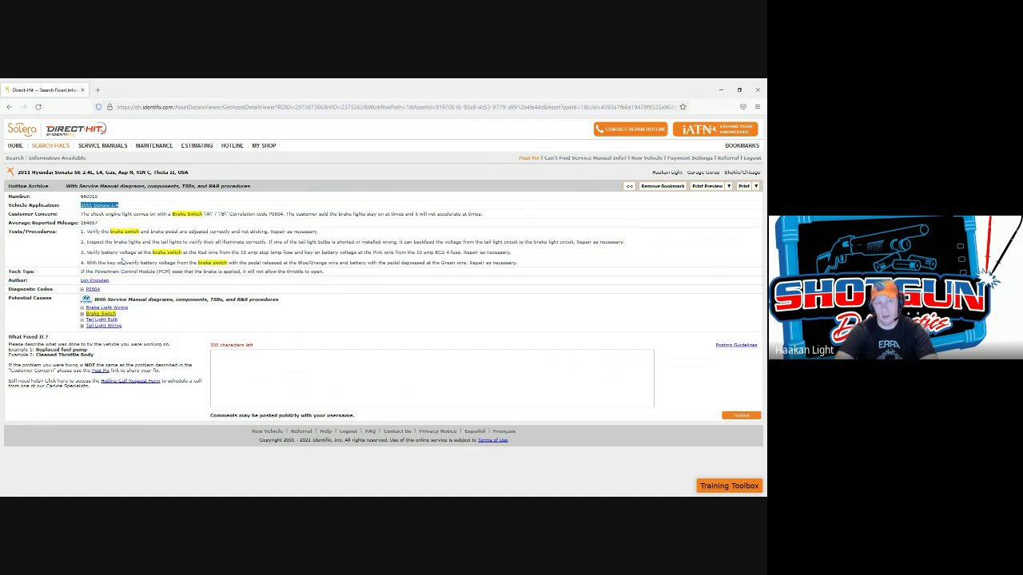
{"action": "left_click", "coordinate": [120, 259]}
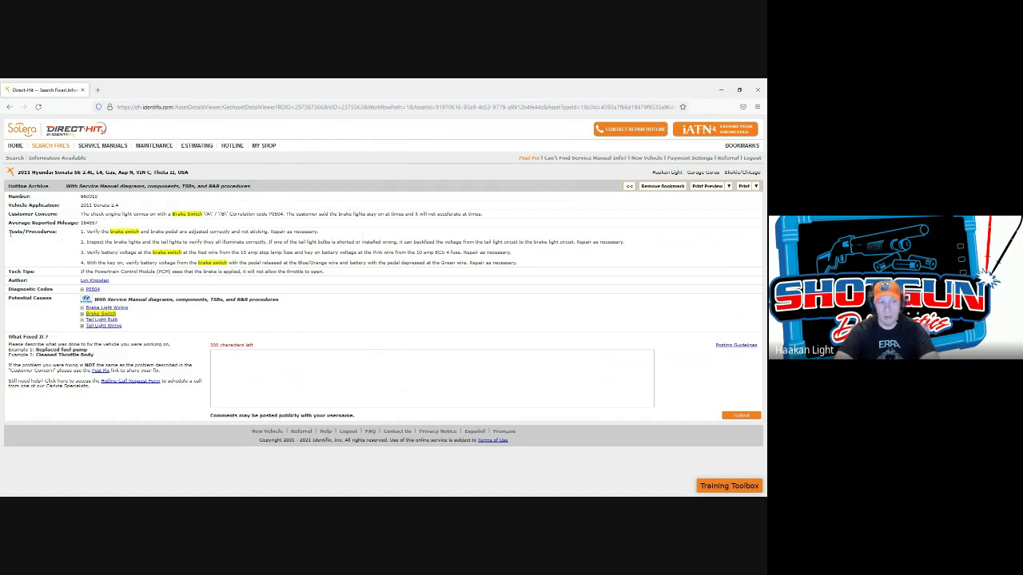
{"action": "left_click_drag", "start_coordinate": [10, 232], "coordinate": [403, 270]}
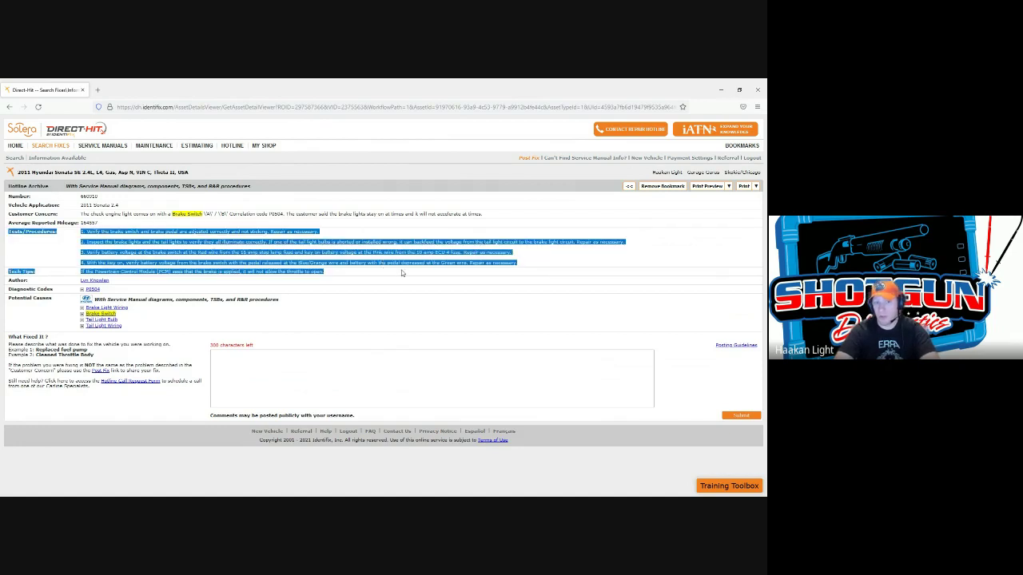
{"action": "left_click", "coordinate": [38, 228]}
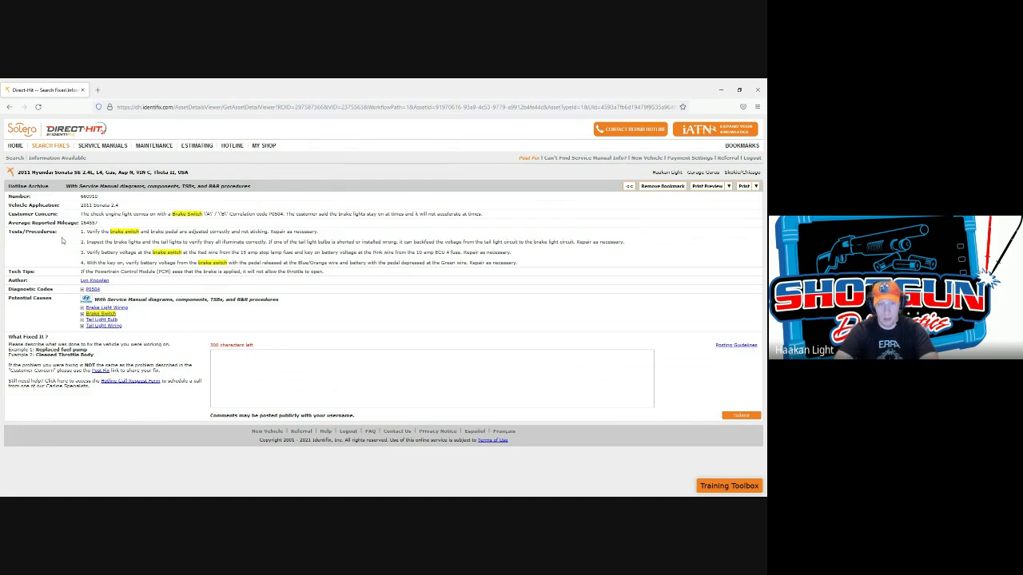
{"action": "left_click_drag", "start_coordinate": [70, 233], "coordinate": [518, 264]}
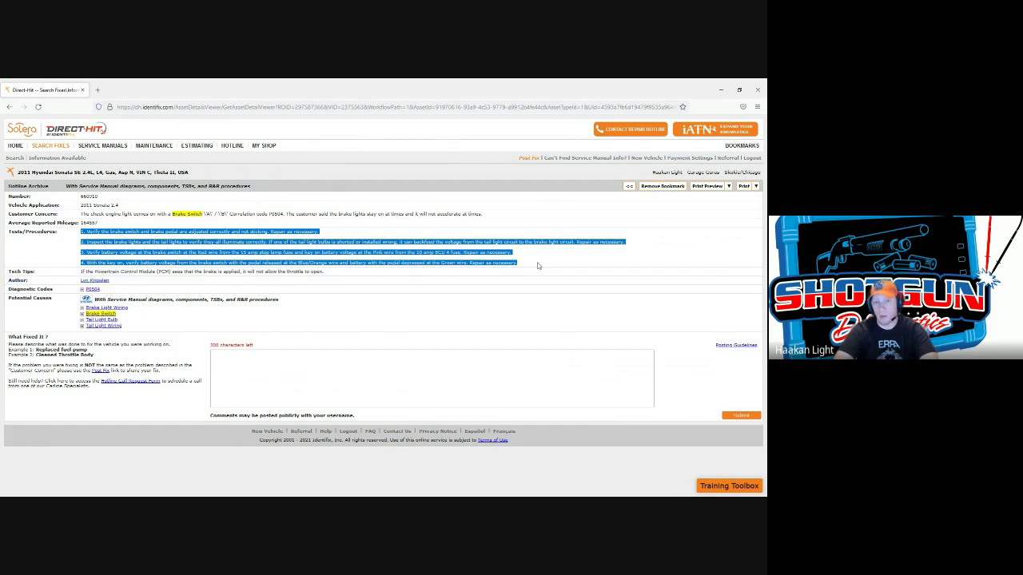
{"action": "left_click", "coordinate": [302, 262]}
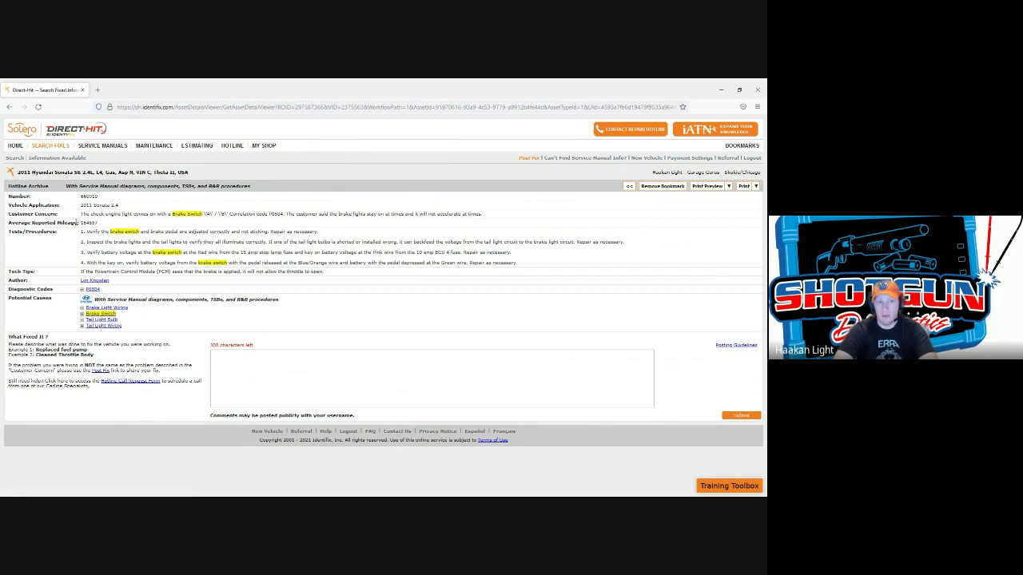
{"action": "left_click_drag", "start_coordinate": [78, 222], "coordinate": [361, 272]}
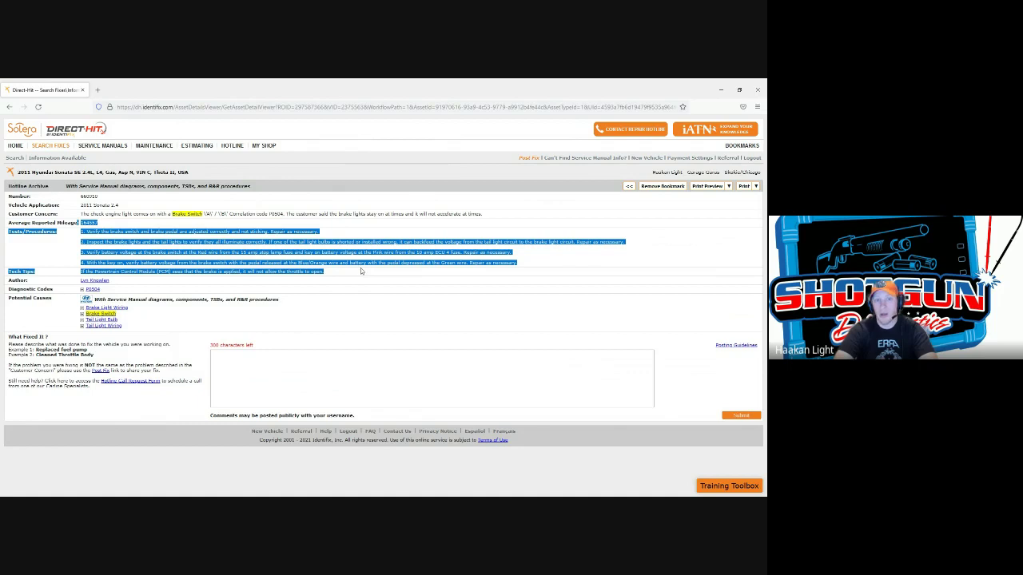
{"action": "left_click", "coordinate": [351, 263]}
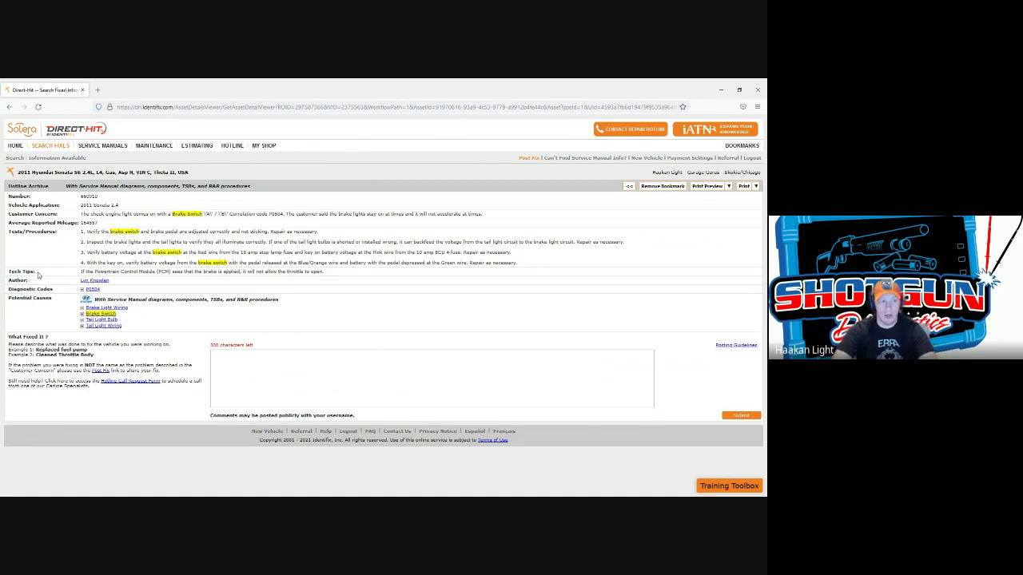
- Review the tech tips, diagnostic codes and potential causes, and expand the resources under diagnostic code P0504
{"action": "left_click_drag", "start_coordinate": [38, 275], "coordinate": [9, 273]}
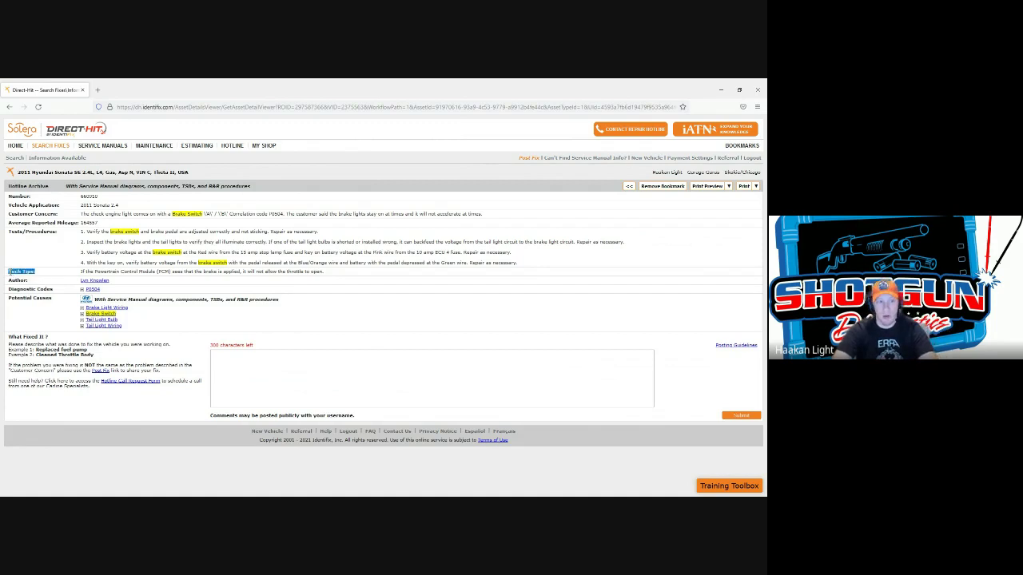
{"action": "left_click", "coordinate": [30, 289]}
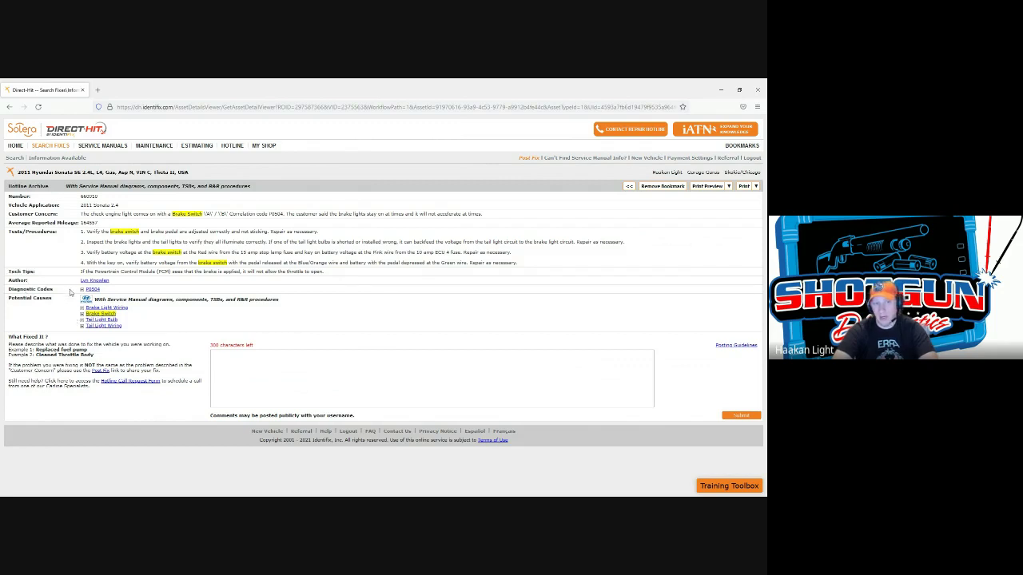
{"action": "left_click_drag", "start_coordinate": [72, 289], "coordinate": [123, 341]}
{"action": "left_click", "coordinate": [172, 328]}
{"action": "left_click", "coordinate": [92, 289]}
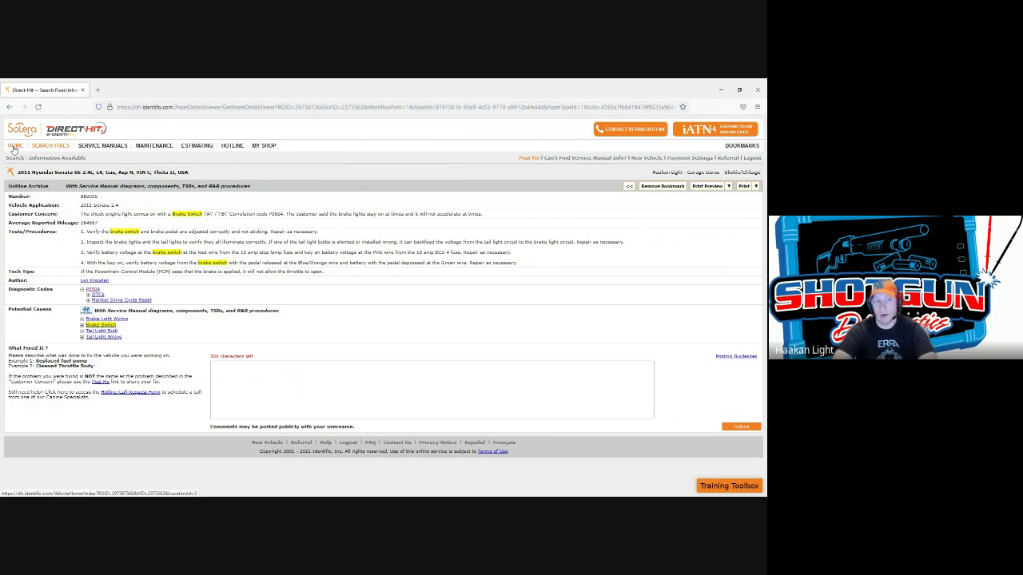
- Expand the DTCs and Monitor Drive Cycle Reset entries under P0504, and highlight the potential causes, including Tail Light Bulb, while reading them
{"action": "left_click", "coordinate": [91, 295]}
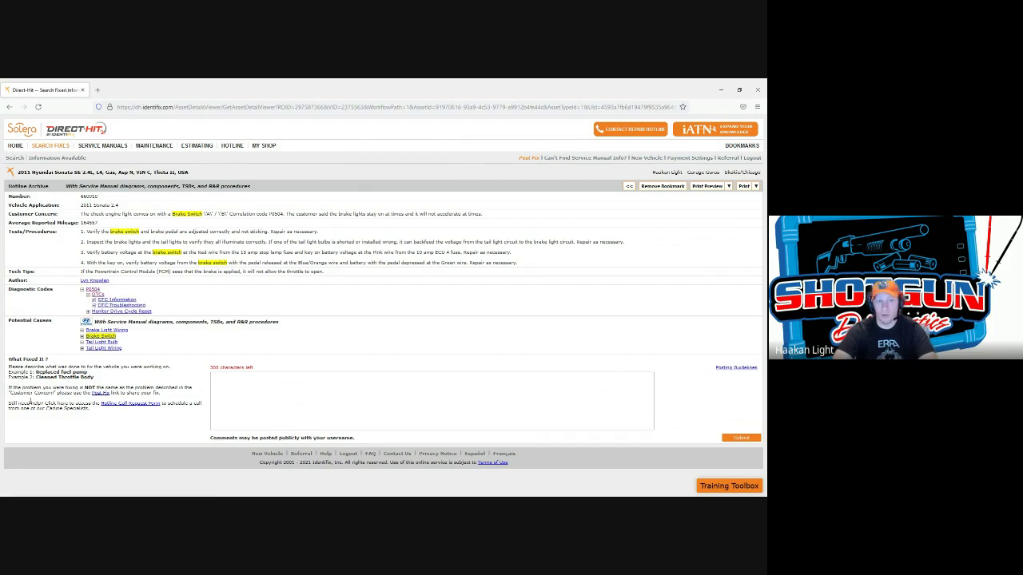
{"action": "left_click", "coordinate": [89, 311]}
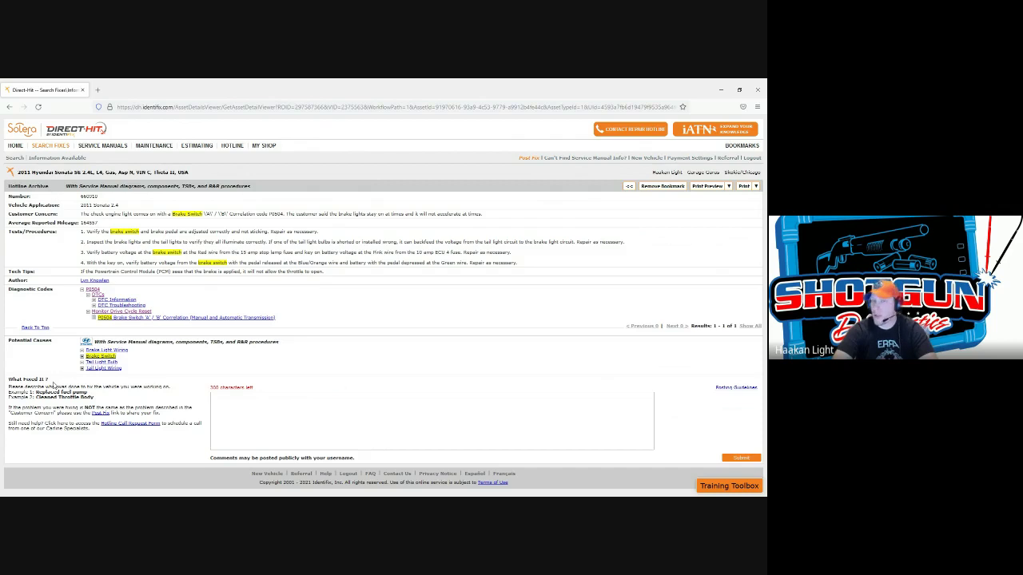
{"action": "left_click_drag", "start_coordinate": [120, 369], "coordinate": [75, 352]}
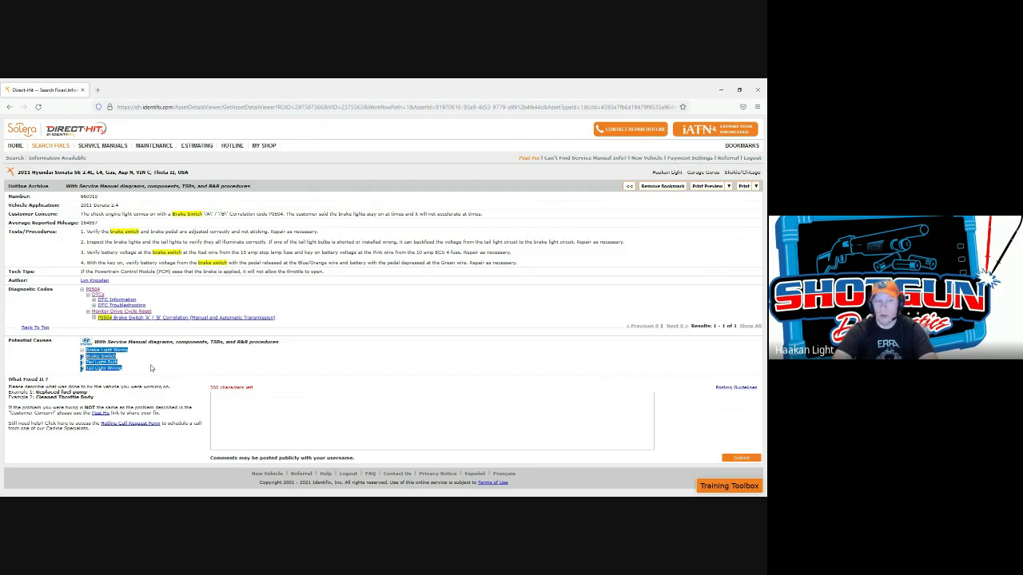
{"action": "left_click", "coordinate": [150, 364]}
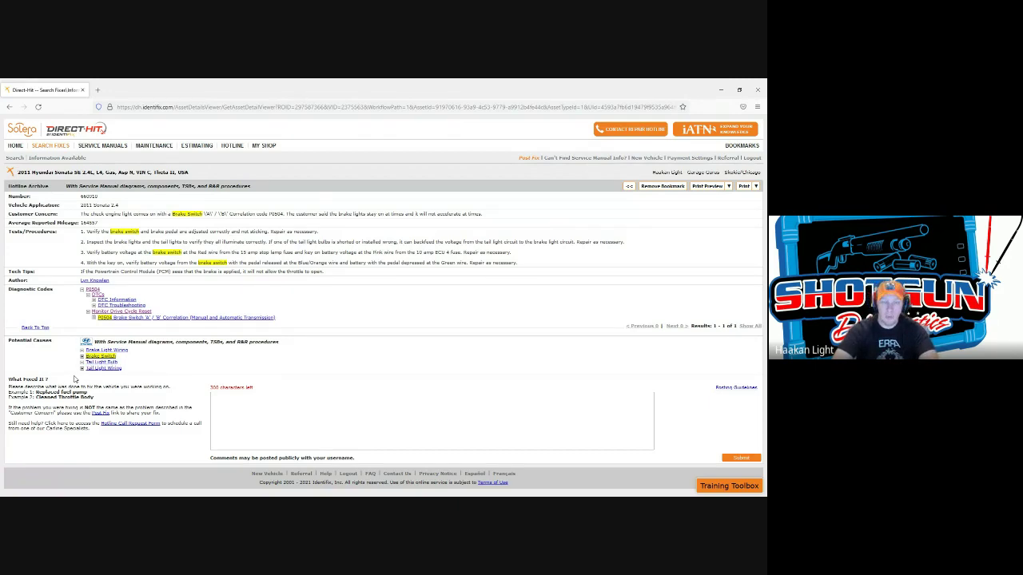
{"action": "triple_click", "coordinate": [132, 364]}
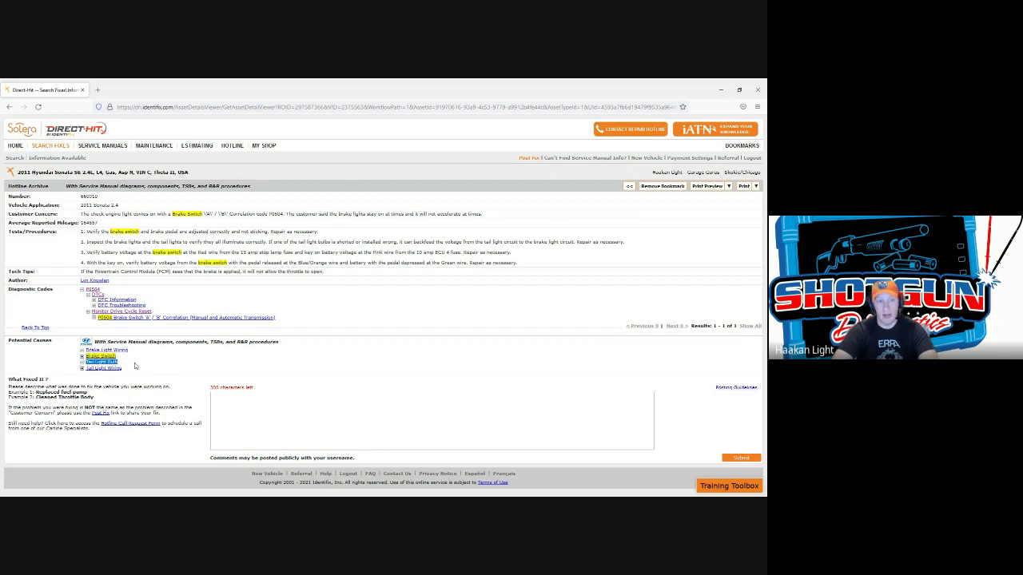
{"action": "left_click", "coordinate": [150, 364]}
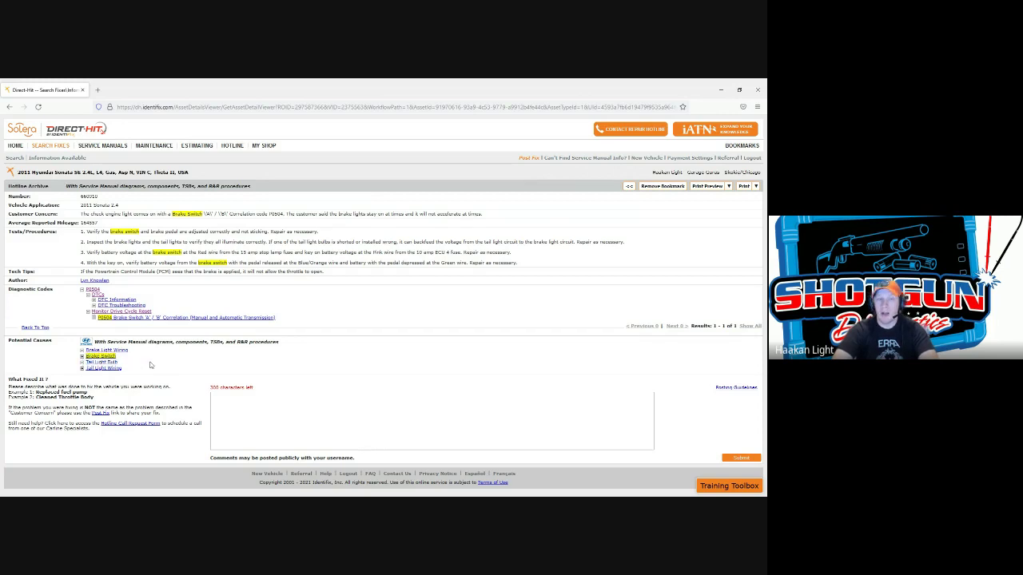
- Expand the resources under Tail Light Bulb, Tail Light Wiring and Brake Light Wiring in the potential causes and look them over
{"action": "left_click", "coordinate": [104, 362]}
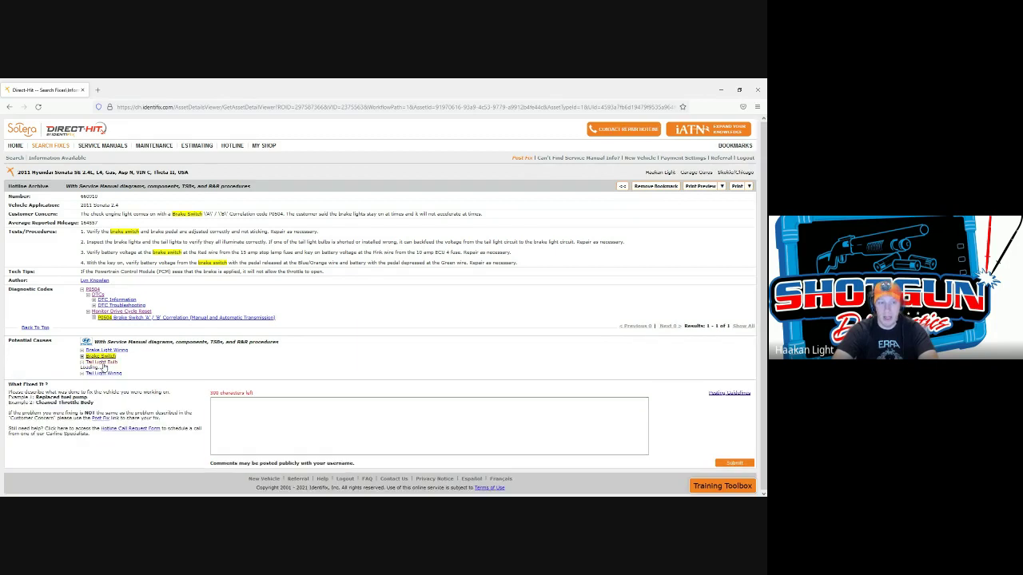
{"action": "left_click", "coordinate": [223, 428]}
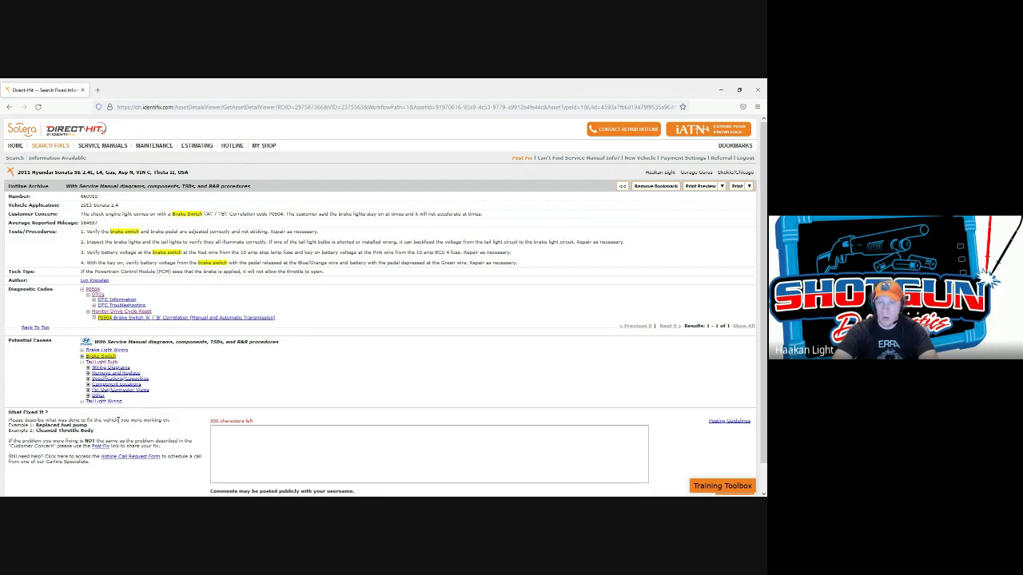
{"action": "left_click", "coordinate": [104, 401]}
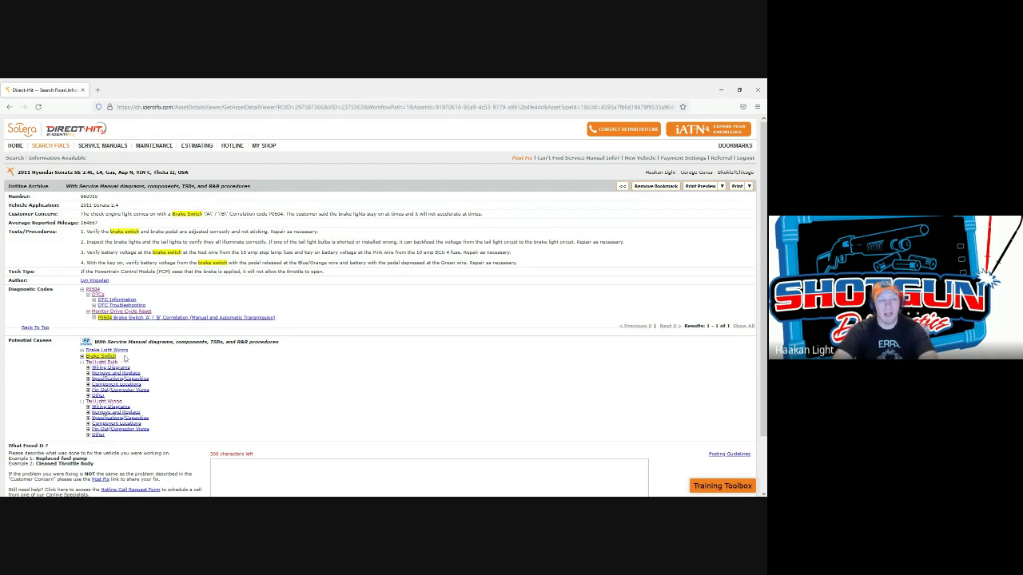
{"action": "left_click", "coordinate": [119, 351]}
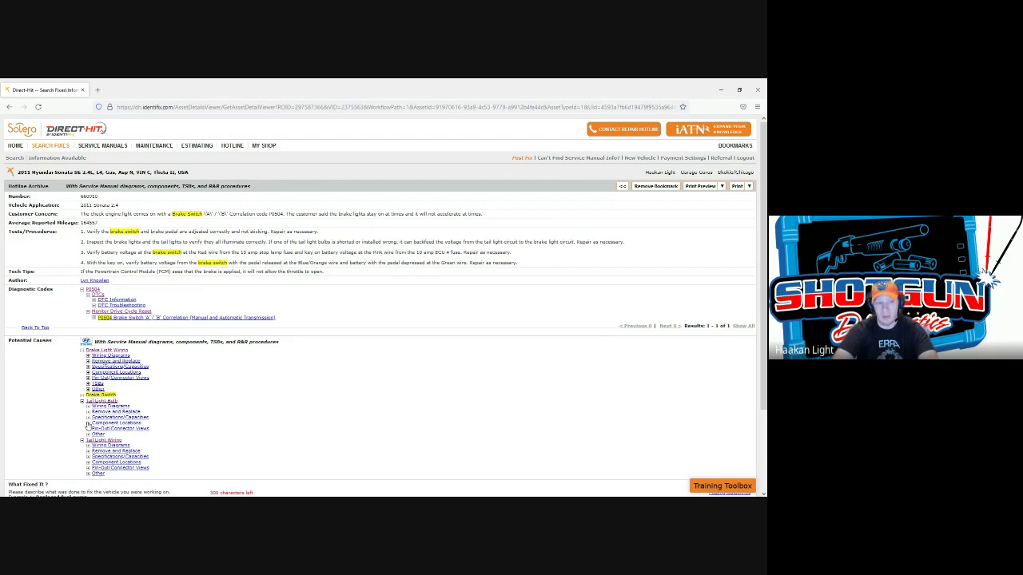
{"action": "scroll", "coordinate": [364, 366], "scroll_direction": "down", "scroll_amount": 3}
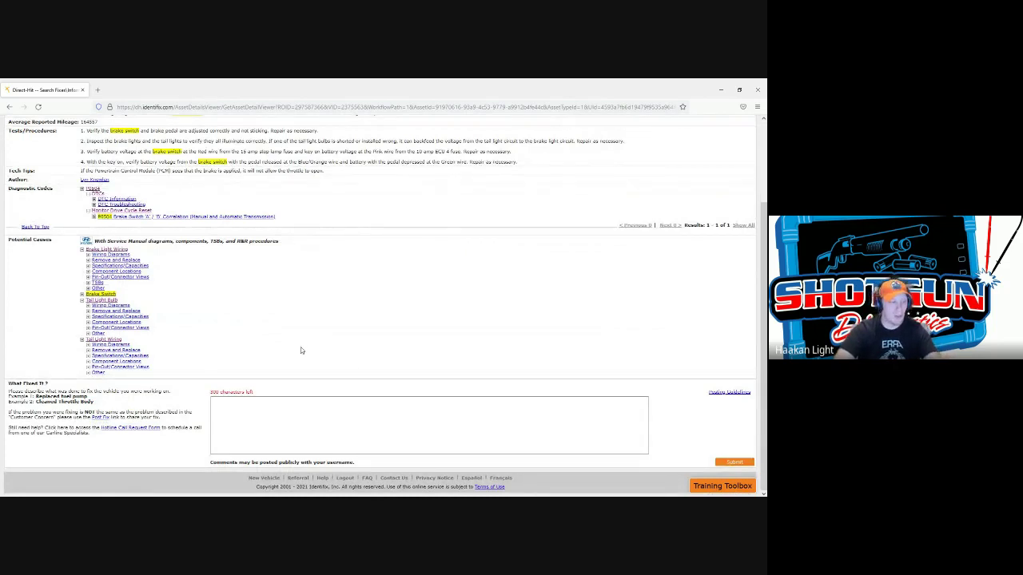
{"action": "scroll", "coordinate": [300, 354], "scroll_direction": "up", "scroll_amount": 1}
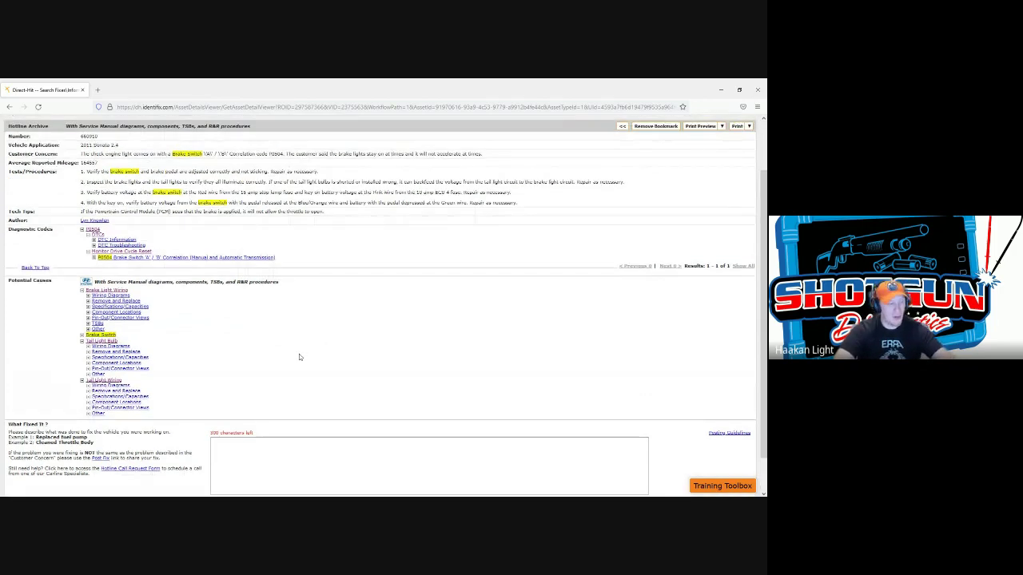
{"action": "scroll", "coordinate": [299, 354], "scroll_direction": "up", "scroll_amount": 2}
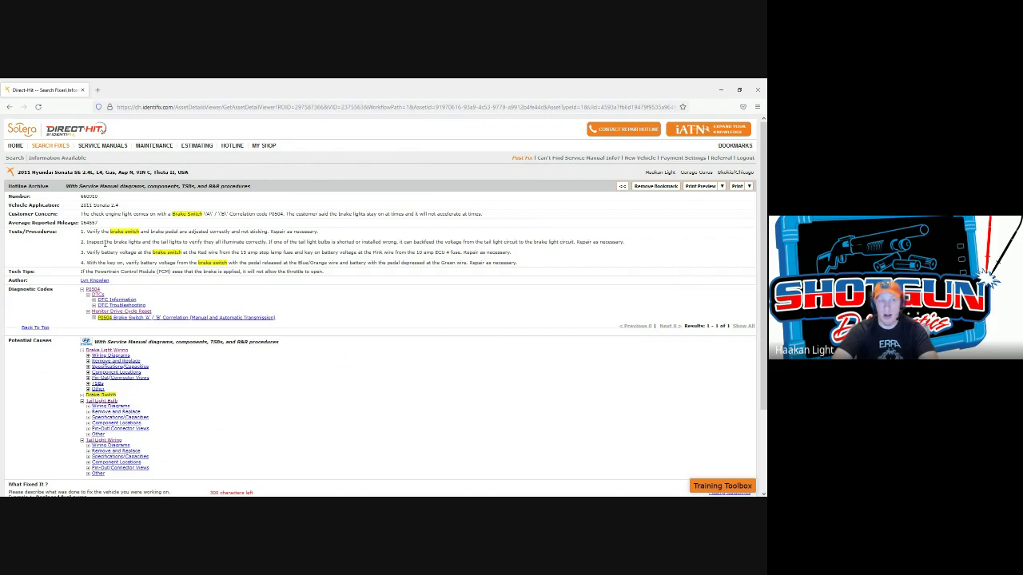
- Open the Stop Lamps schematic from the G 2.4 GDI ETM schematic diagrams in the OEM service manuals and enlarge it
{"action": "left_click", "coordinate": [94, 145]}
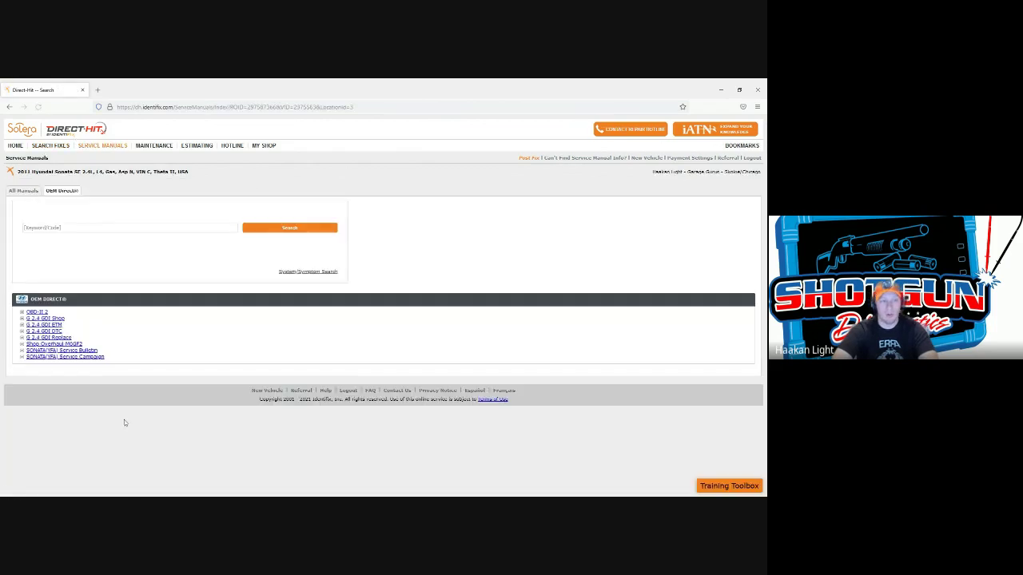
{"action": "left_click", "coordinate": [28, 326]}
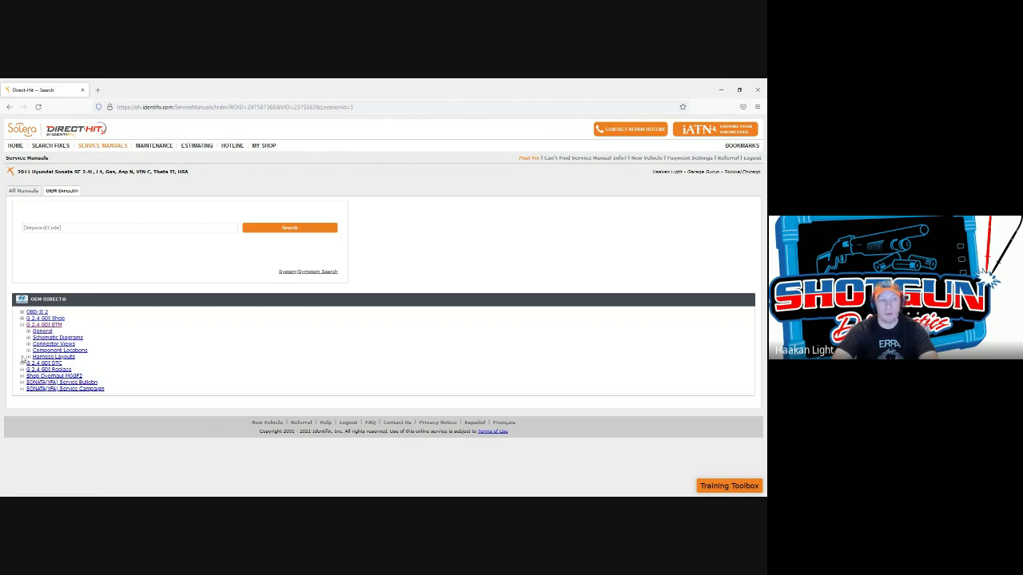
{"action": "left_click", "coordinate": [56, 337]}
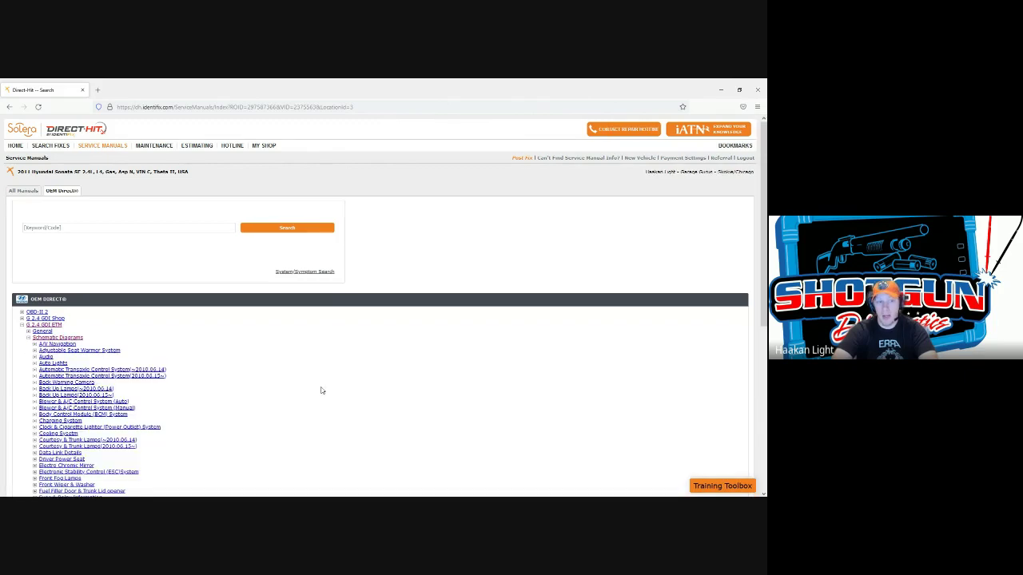
{"action": "scroll", "coordinate": [291, 387], "scroll_direction": "down", "scroll_amount": 3}
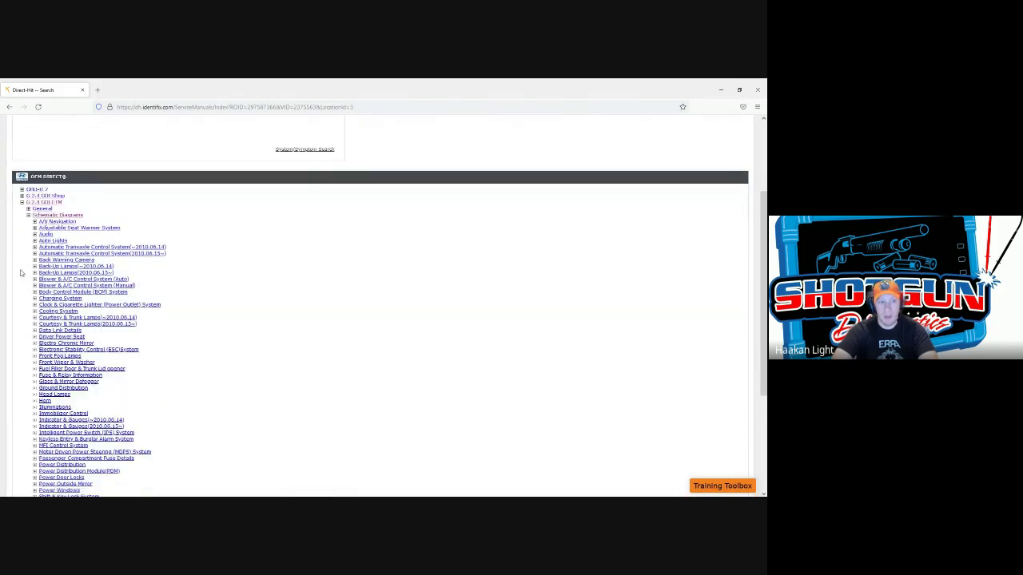
{"action": "scroll", "coordinate": [80, 355], "scroll_direction": "down", "scroll_amount": 3}
{"action": "left_click", "coordinate": [53, 355]}
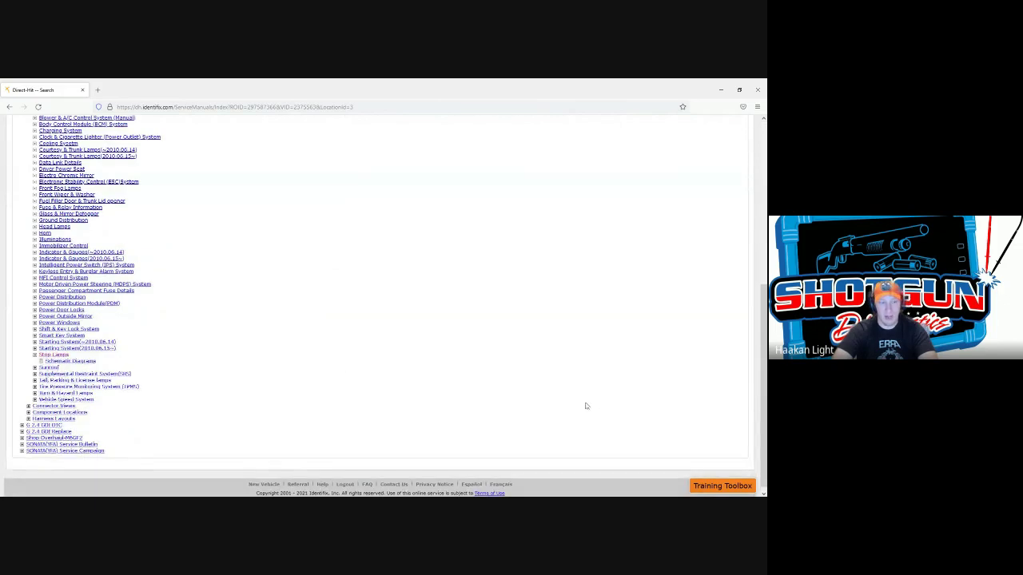
{"action": "left_click", "coordinate": [71, 361]}
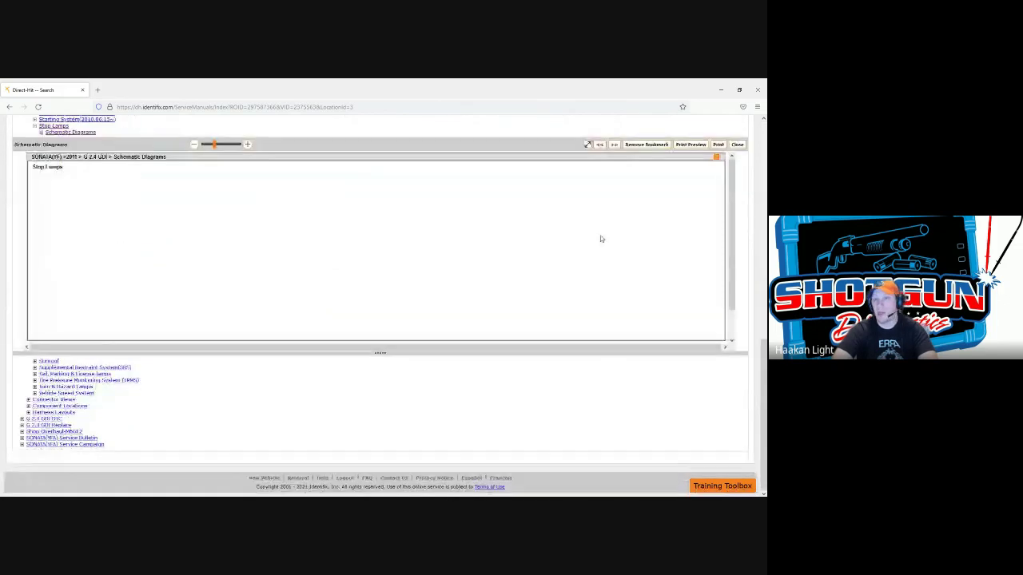
{"action": "left_click", "coordinate": [587, 145]}
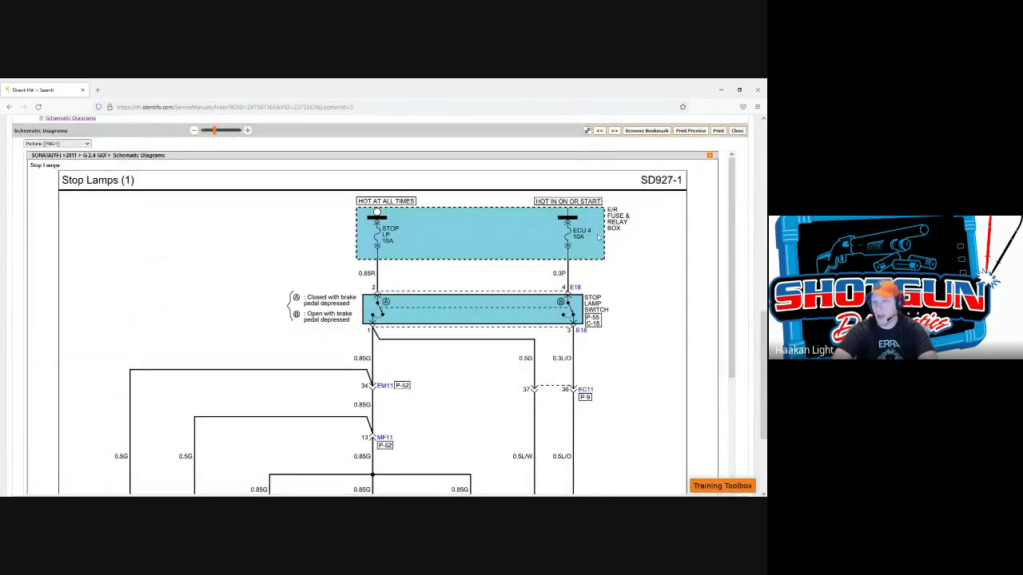
- Examine the Stop Lamps circuit from the fuses and stop lamp switch to the lamps and PCM, and close the schematic
{"action": "scroll", "coordinate": [458, 241], "scroll_direction": "down", "scroll_amount": 3}
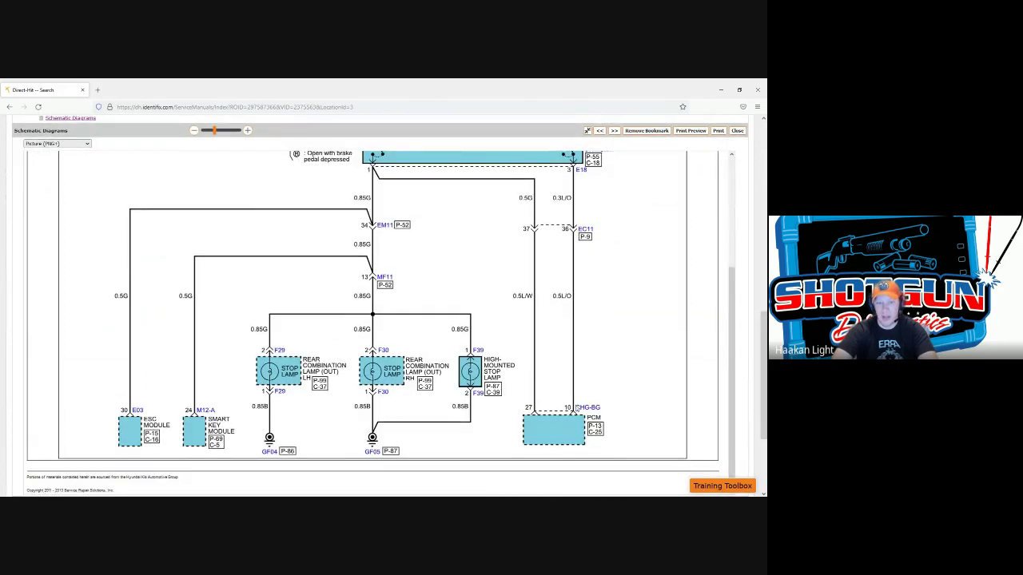
{"action": "scroll", "coordinate": [563, 440], "scroll_direction": "up", "scroll_amount": 3}
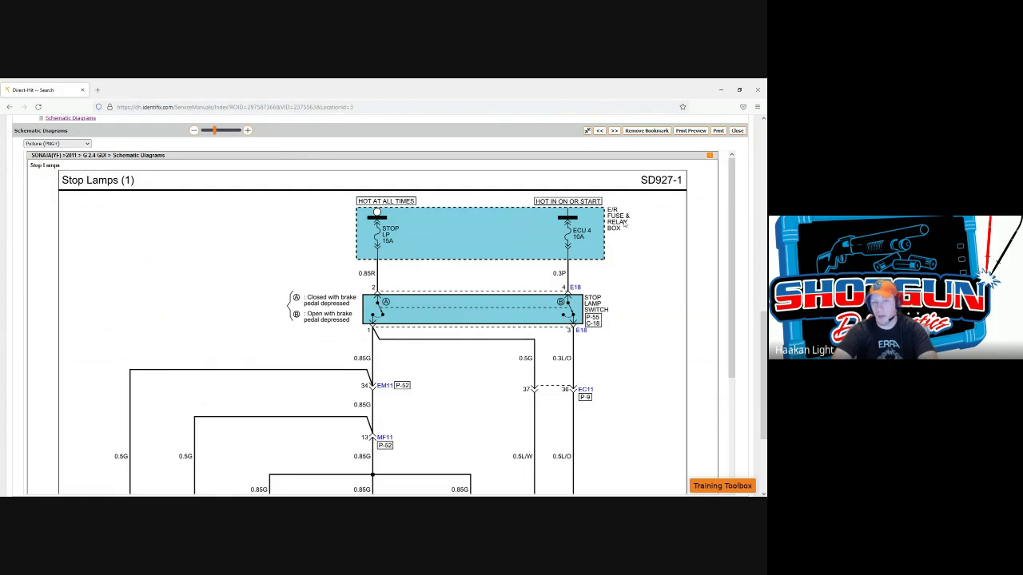
{"action": "left_click", "coordinate": [737, 131]}
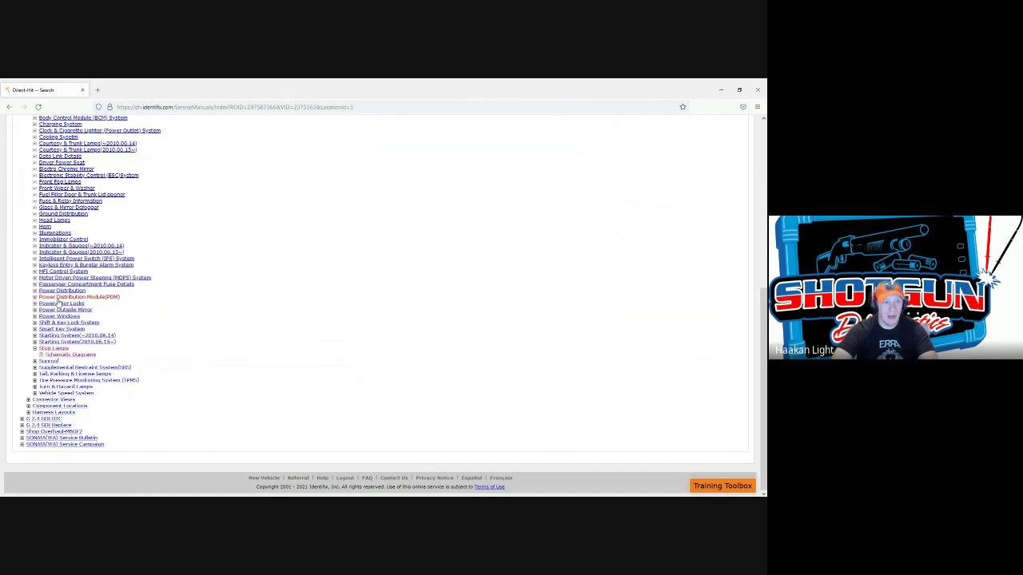
- Open the enlarged Power Distribution schematic and examine its first page from the multi fuse to the connected modules
{"action": "left_click", "coordinate": [60, 292]}
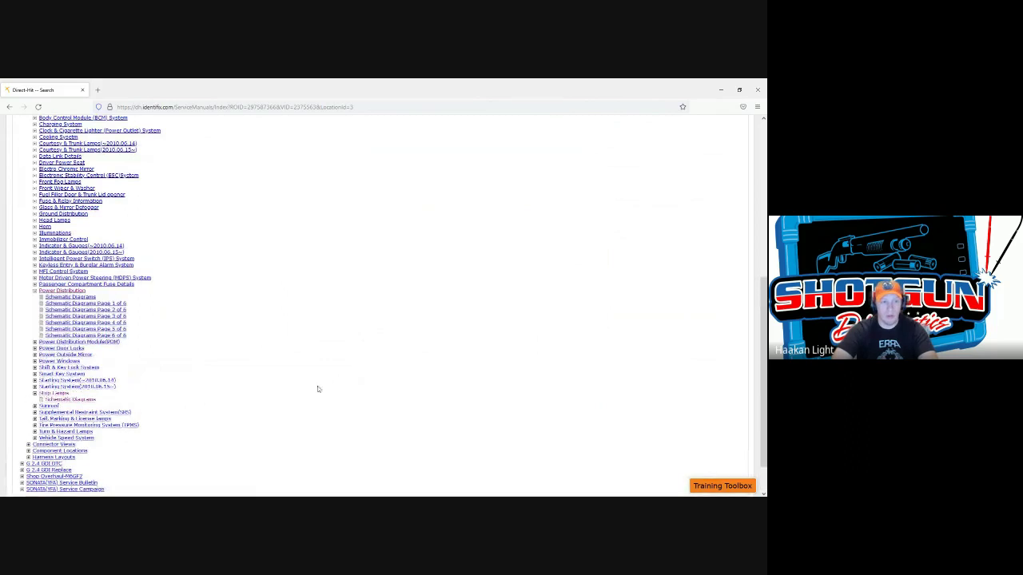
{"action": "left_click", "coordinate": [91, 297]}
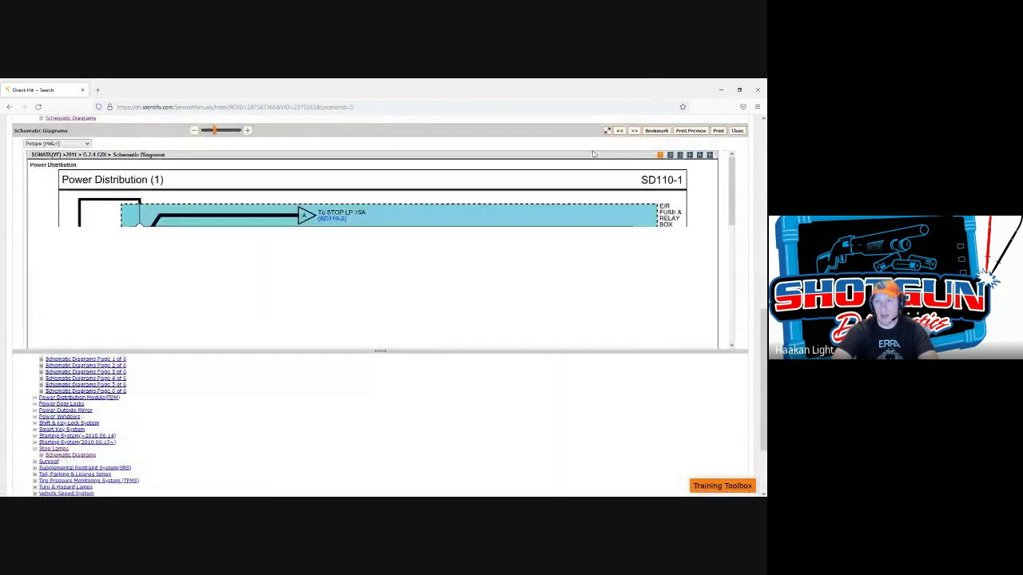
{"action": "left_click", "coordinate": [608, 130]}
{"action": "scroll", "coordinate": [384, 304], "scroll_direction": "down", "scroll_amount": 5}
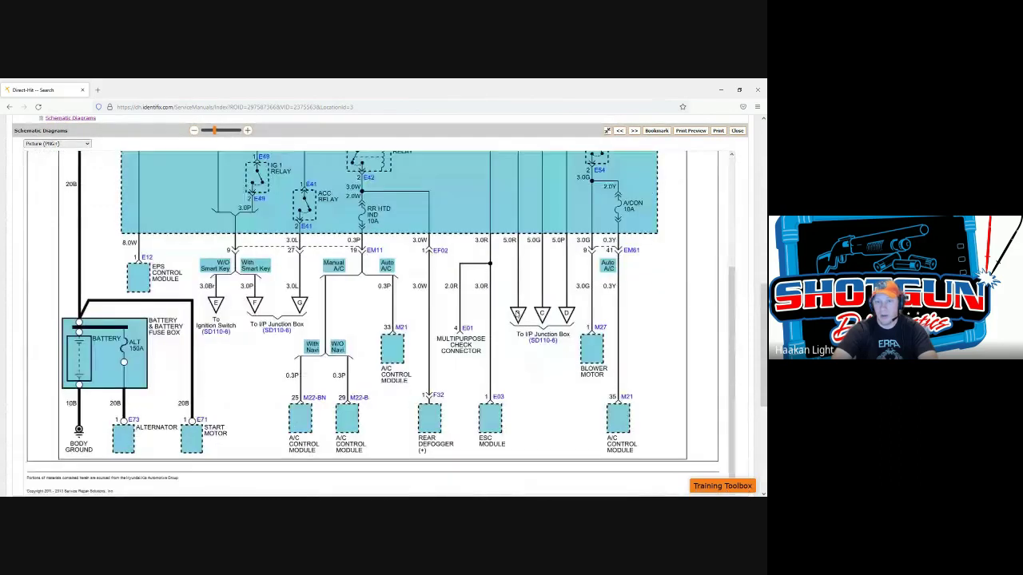
{"action": "scroll", "coordinate": [699, 262], "scroll_direction": "up", "scroll_amount": 5}
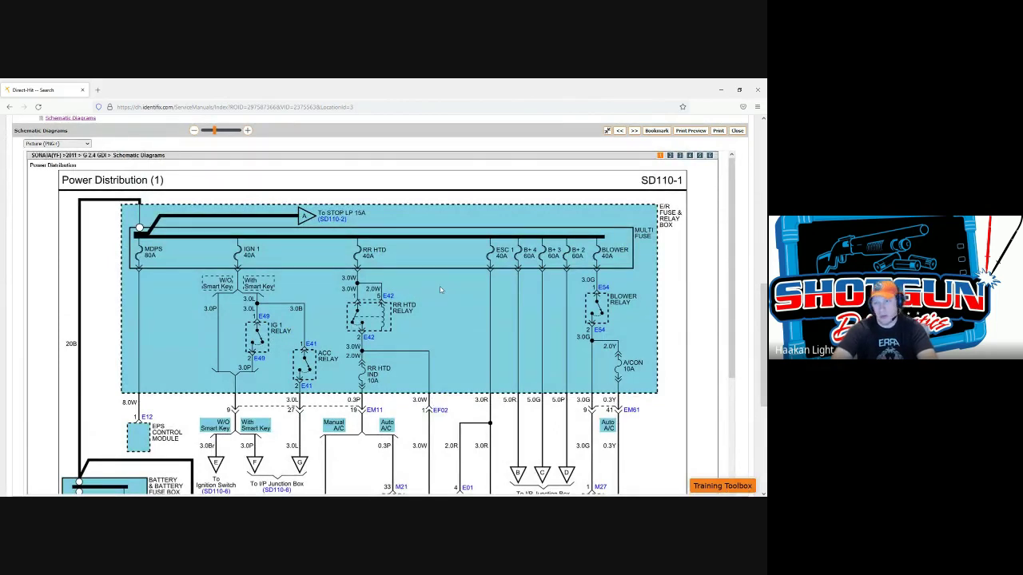
- Go through pages 2 to 4 of the Power Distribution schematic, close it and collapse its list of diagrams
{"action": "left_click", "coordinate": [670, 156]}
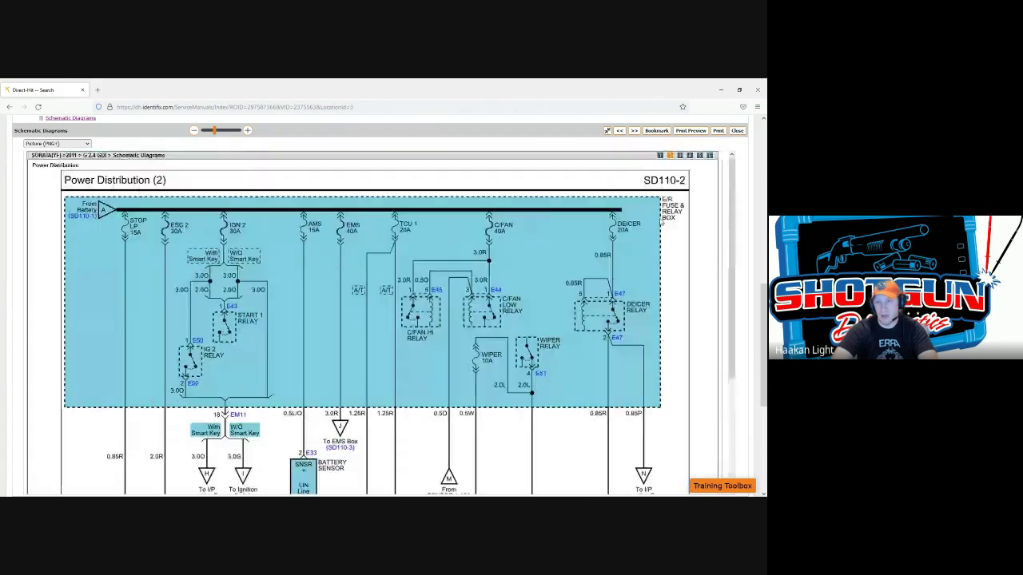
{"action": "left_click", "coordinate": [680, 155]}
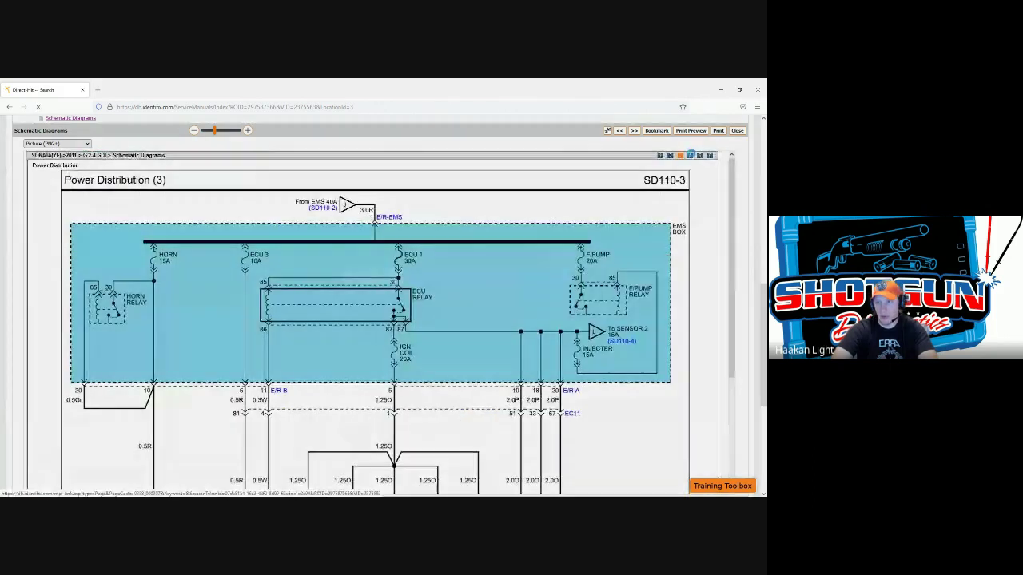
{"action": "left_click", "coordinate": [696, 155]}
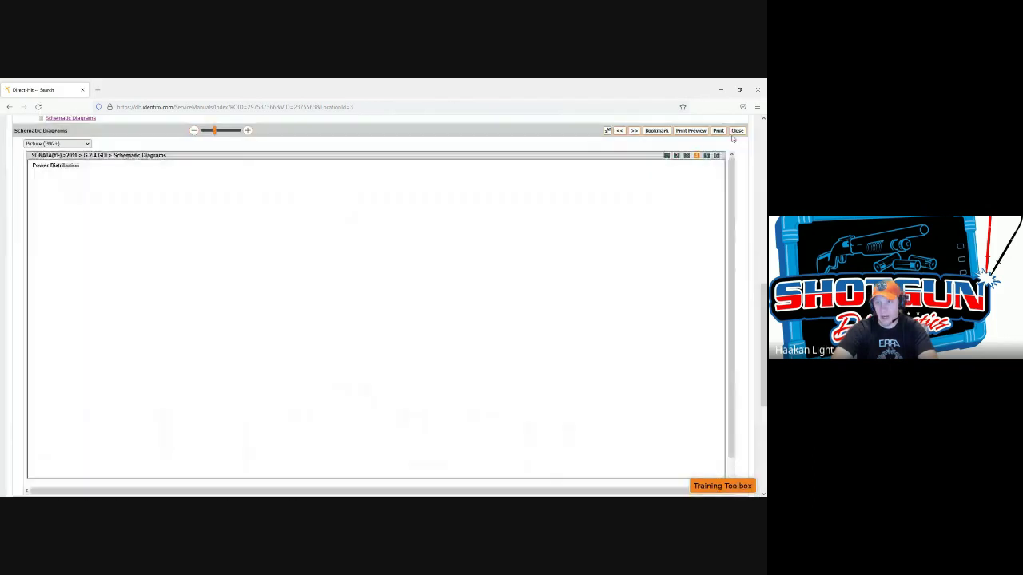
{"action": "left_click", "coordinate": [733, 132]}
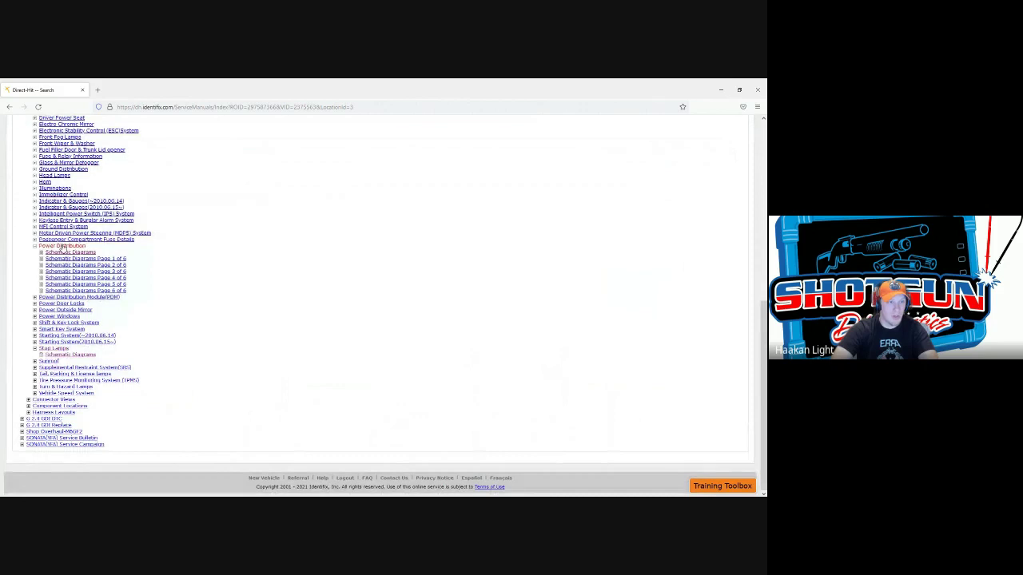
{"action": "left_click", "coordinate": [63, 248]}
- Open the Passenger Compartment Fuse Details schematic and examine the I/P junction box fuses on its first page
{"action": "left_click", "coordinate": [111, 286]}
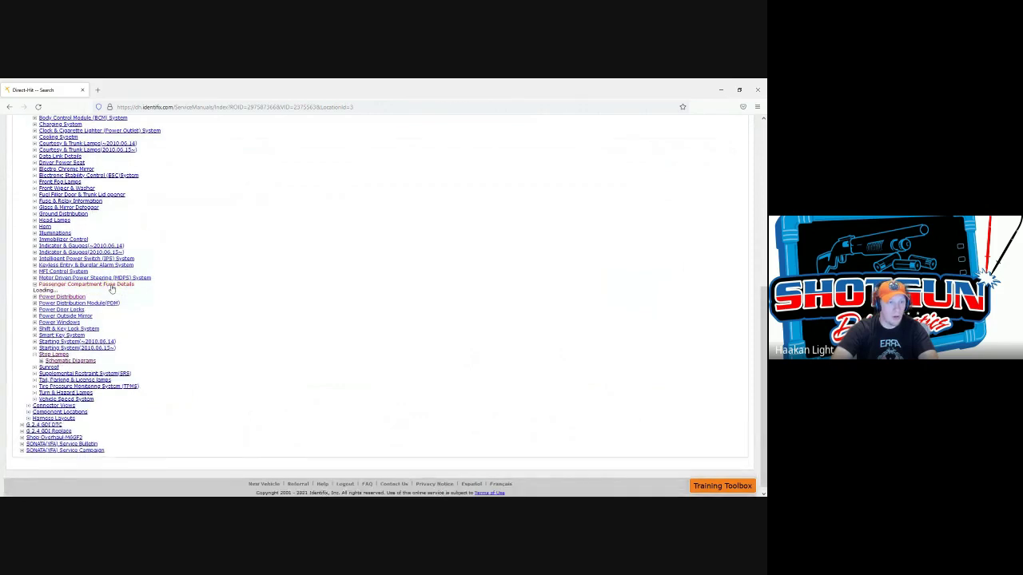
{"action": "left_click", "coordinate": [90, 291]}
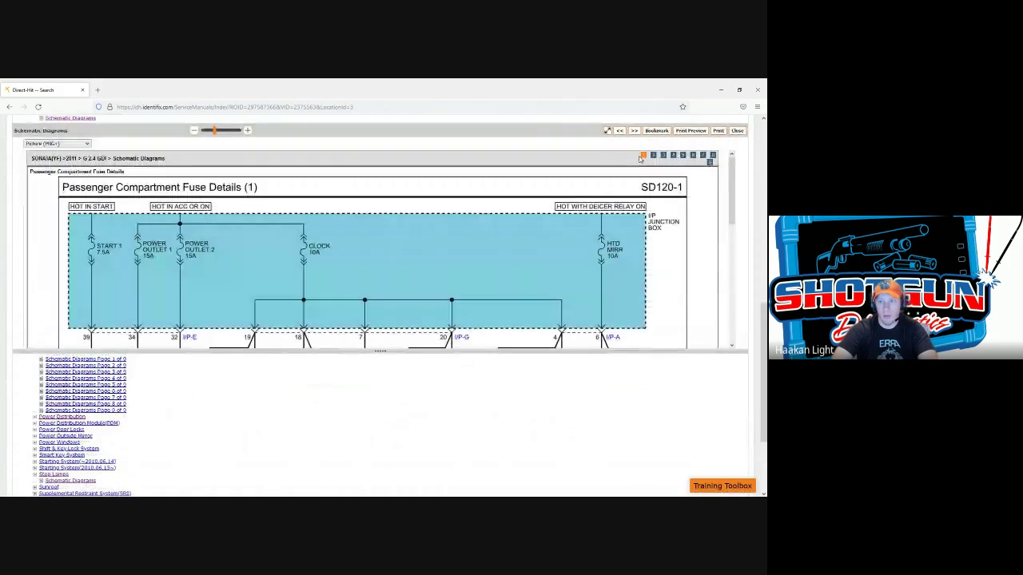
{"action": "scroll", "coordinate": [612, 262], "scroll_direction": "down", "scroll_amount": 3}
{"action": "scroll", "coordinate": [612, 262], "scroll_direction": "up", "scroll_amount": 3}
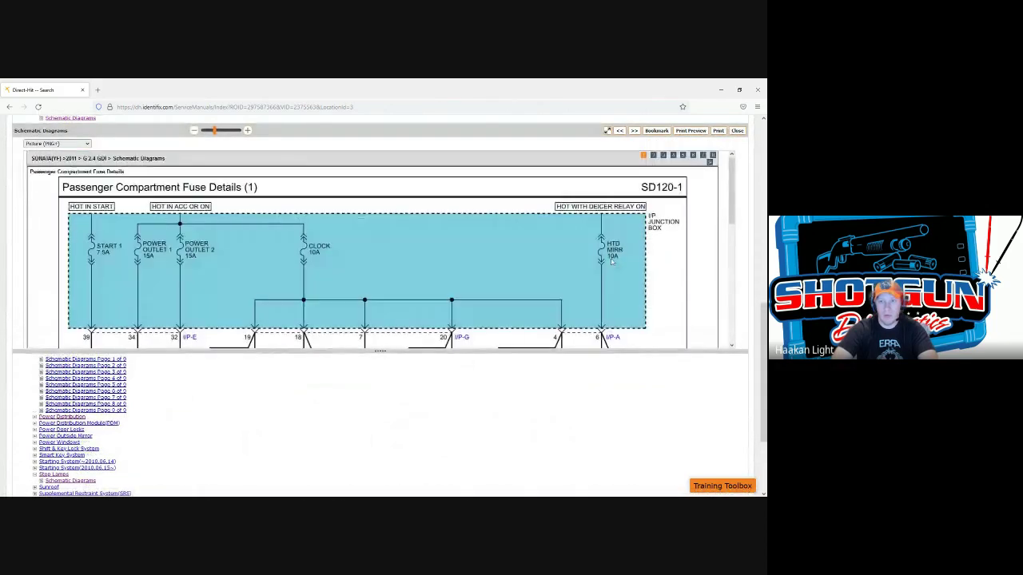
{"action": "scroll", "coordinate": [612, 262], "scroll_direction": "down", "scroll_amount": 1}
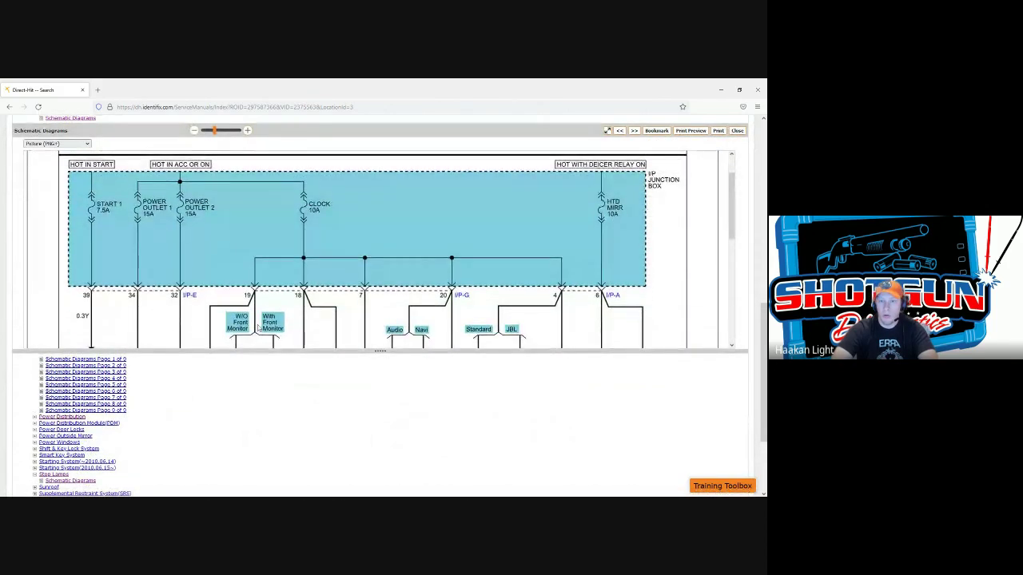
- Review the remaining circuits on page 1 of Passenger Compartment Fuse Details and close the schematic
{"action": "scroll", "coordinate": [258, 327], "scroll_direction": "down", "scroll_amount": 5}
{"action": "scroll", "coordinate": [258, 328], "scroll_direction": "up", "scroll_amount": 8}
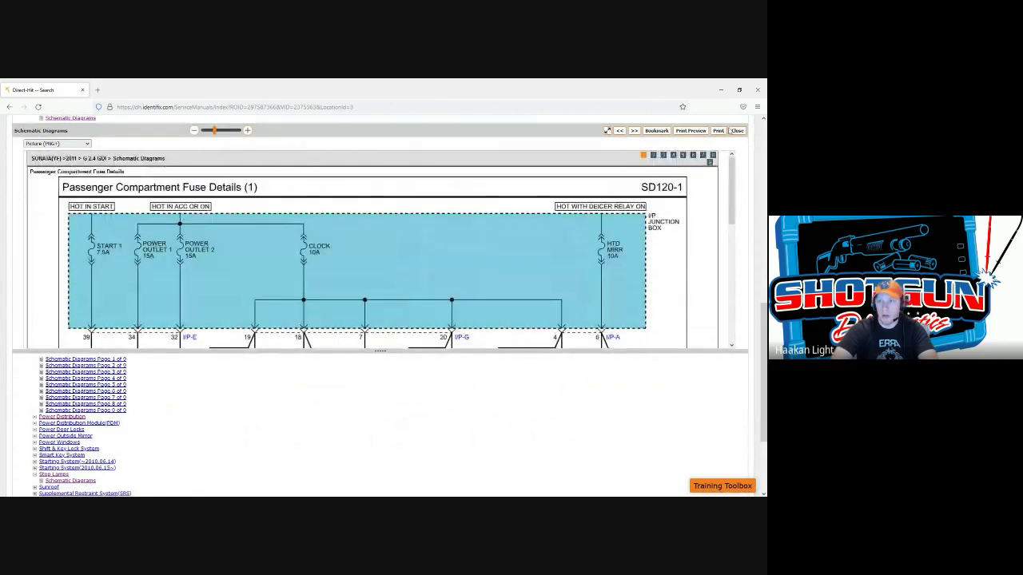
{"action": "scroll", "coordinate": [244, 369], "scroll_direction": "down", "scroll_amount": 3}
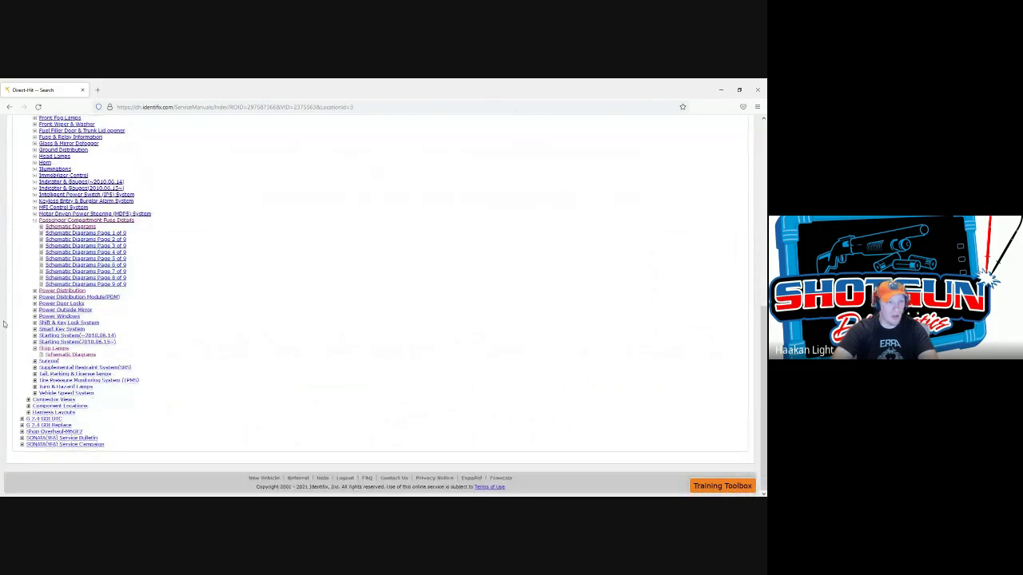
- Expand Component Locations and its sublist to look over the available schematic diagram pages
{"action": "scroll", "coordinate": [24, 348], "scroll_direction": "up", "scroll_amount": 5}
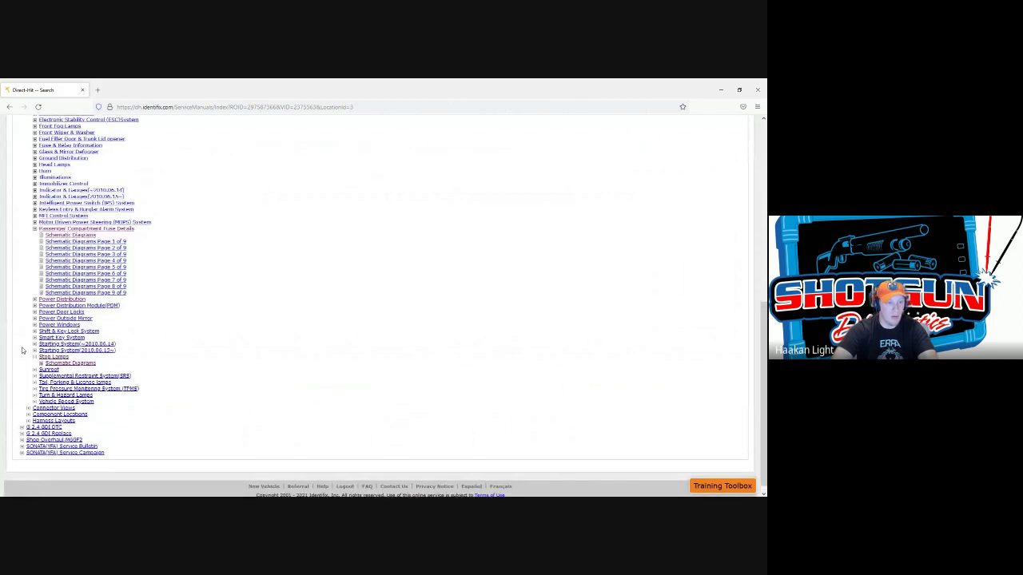
{"action": "scroll", "coordinate": [49, 232], "scroll_direction": "down", "scroll_amount": 5}
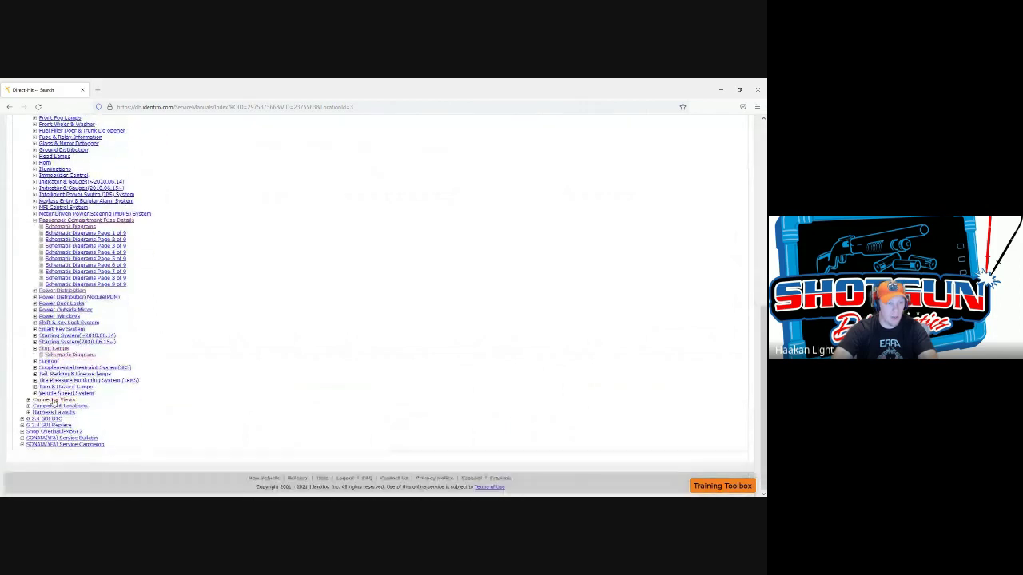
{"action": "left_click", "coordinate": [64, 407]}
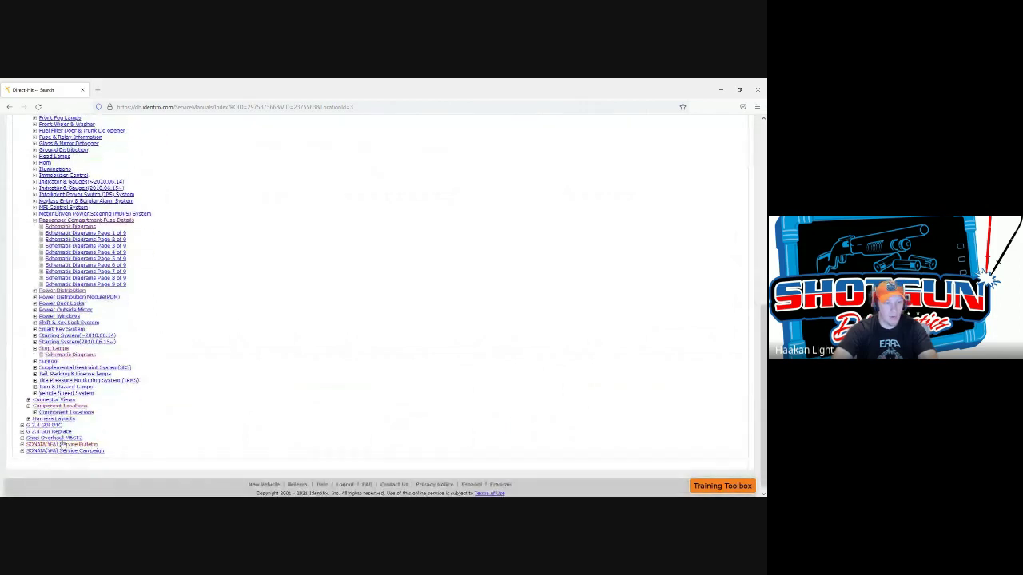
{"action": "scroll", "coordinate": [260, 324], "scroll_direction": "down", "scroll_amount": 3}
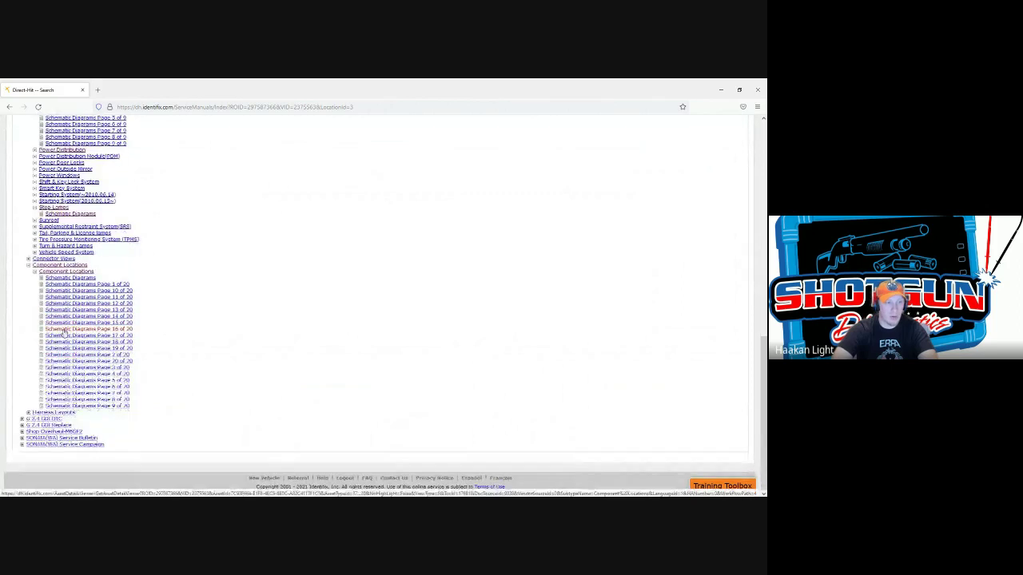
- Search the service manuals for "fuse"
{"action": "left_click", "coordinate": [170, 361]}
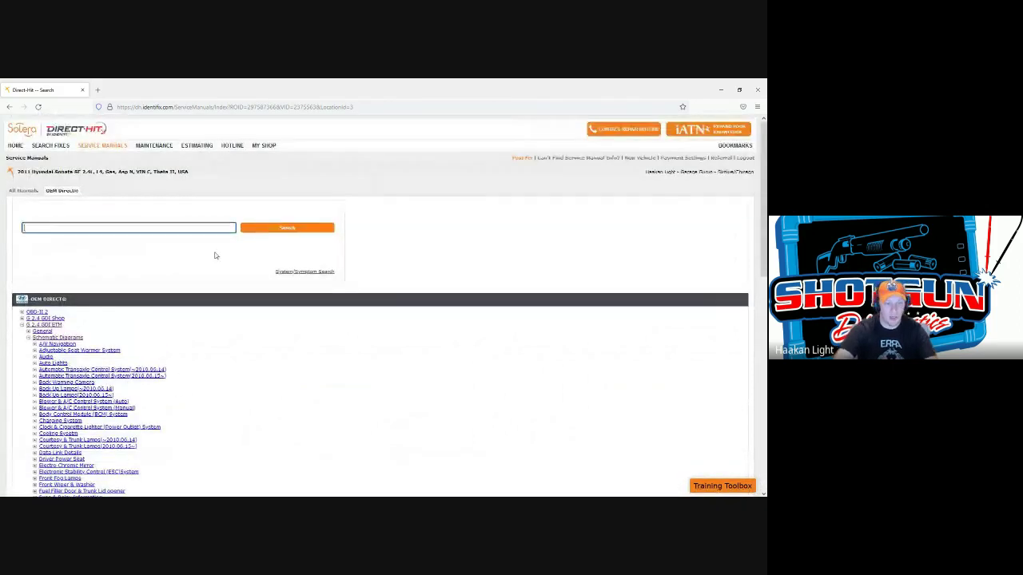
{"action": "type", "text": "fuse"}
{"action": "key", "text": "Return"}
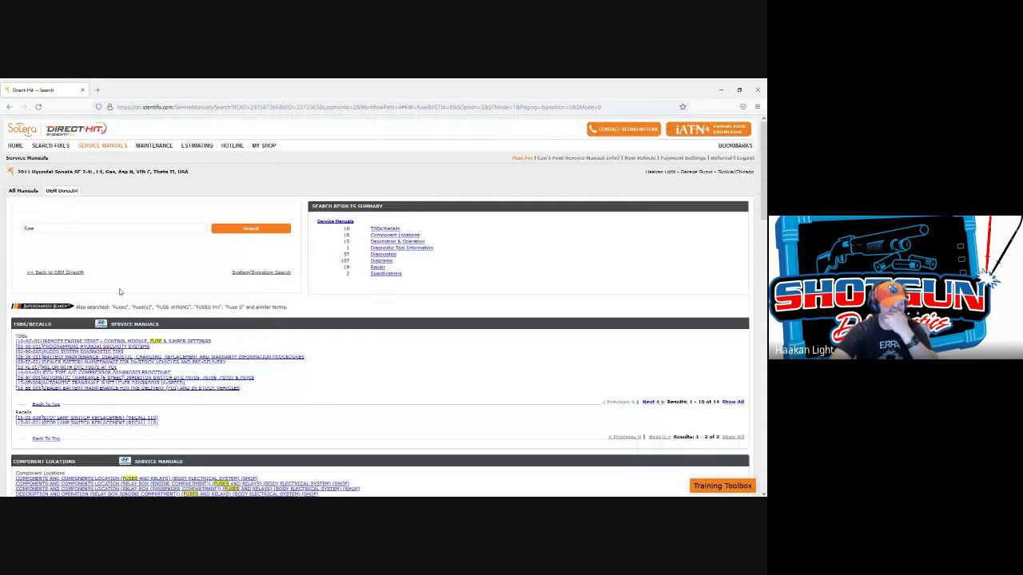
- Open the Fuses and Relays component location article, examine the engine room relay box and smart junction box locations, and close it
{"action": "scroll", "coordinate": [373, 349], "scroll_direction": "down", "scroll_amount": 3}
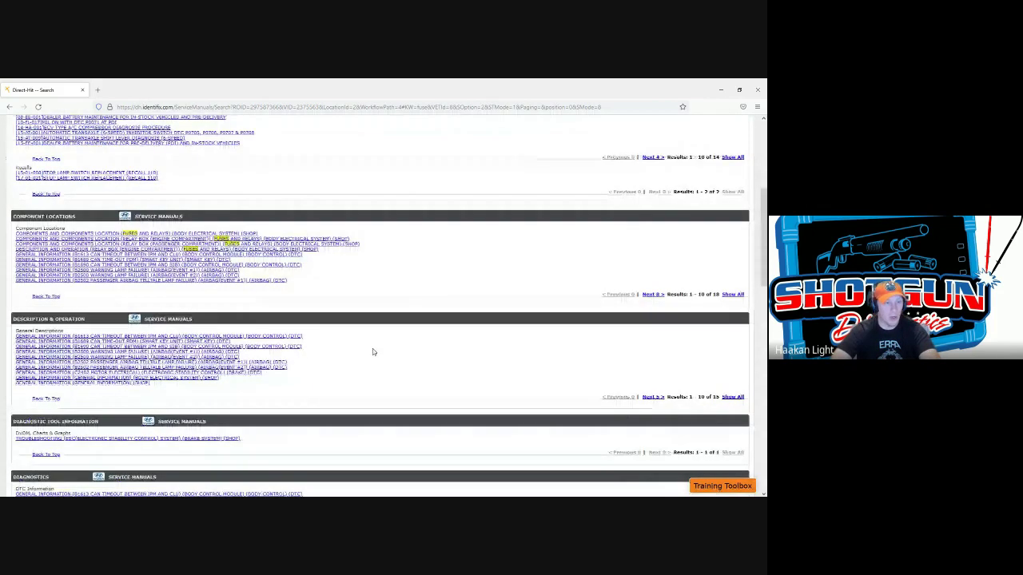
{"action": "left_click", "coordinate": [110, 232]}
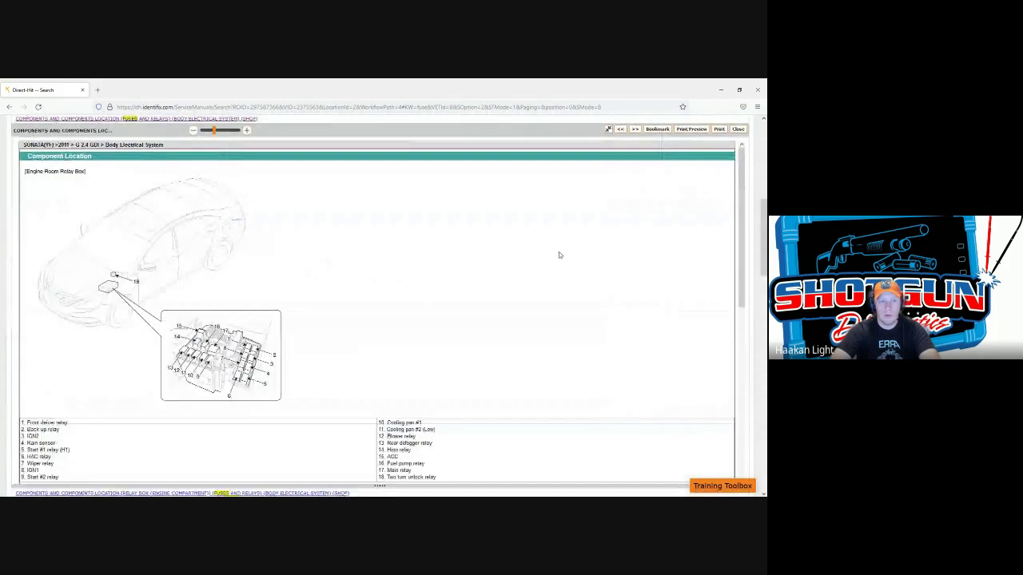
{"action": "scroll", "coordinate": [447, 363], "scroll_direction": "down", "scroll_amount": 1}
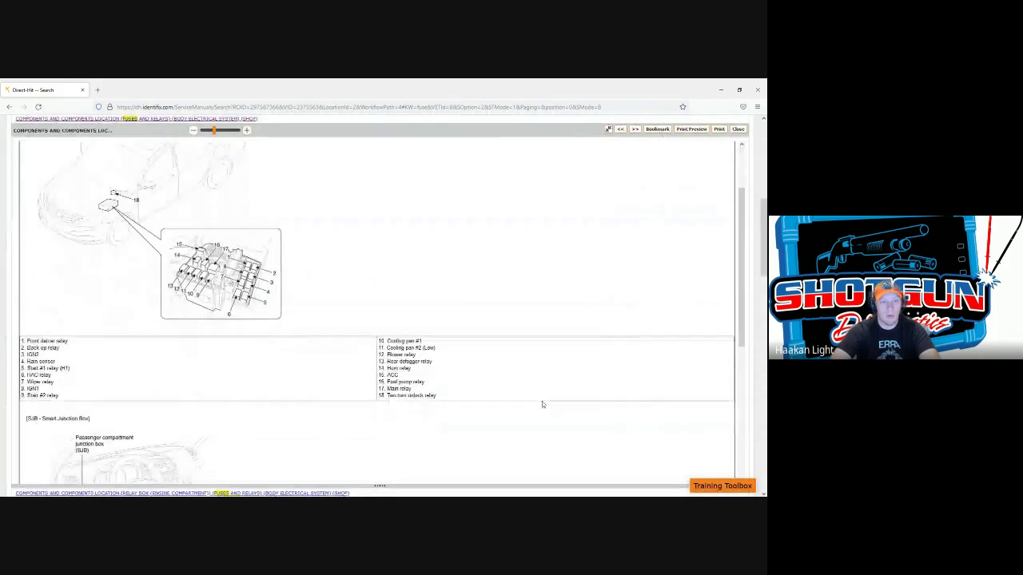
{"action": "scroll", "coordinate": [542, 401], "scroll_direction": "down", "scroll_amount": 3}
{"action": "scroll", "coordinate": [544, 408], "scroll_direction": "down", "scroll_amount": 1}
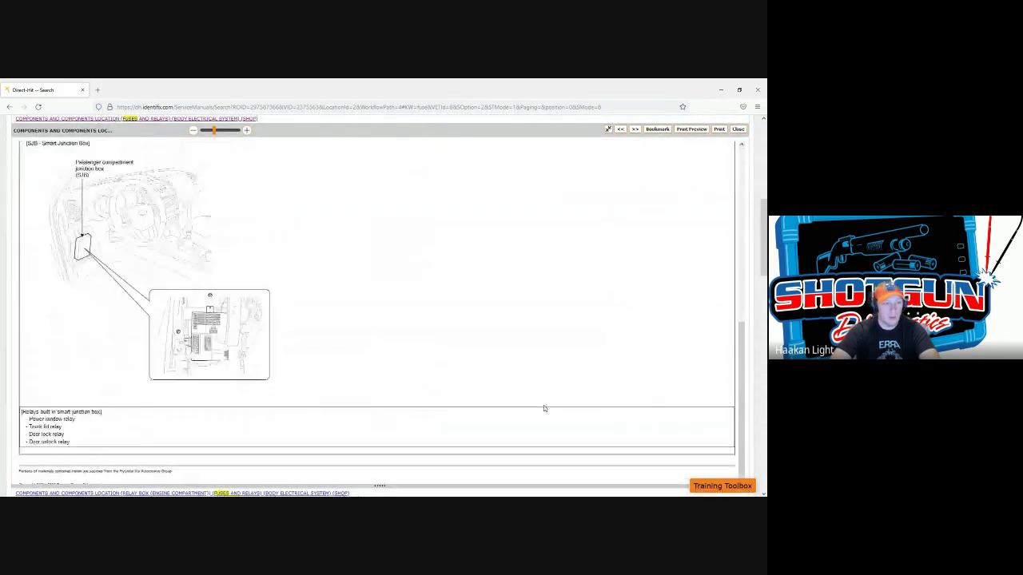
{"action": "scroll", "coordinate": [240, 370], "scroll_direction": "up", "scroll_amount": 2}
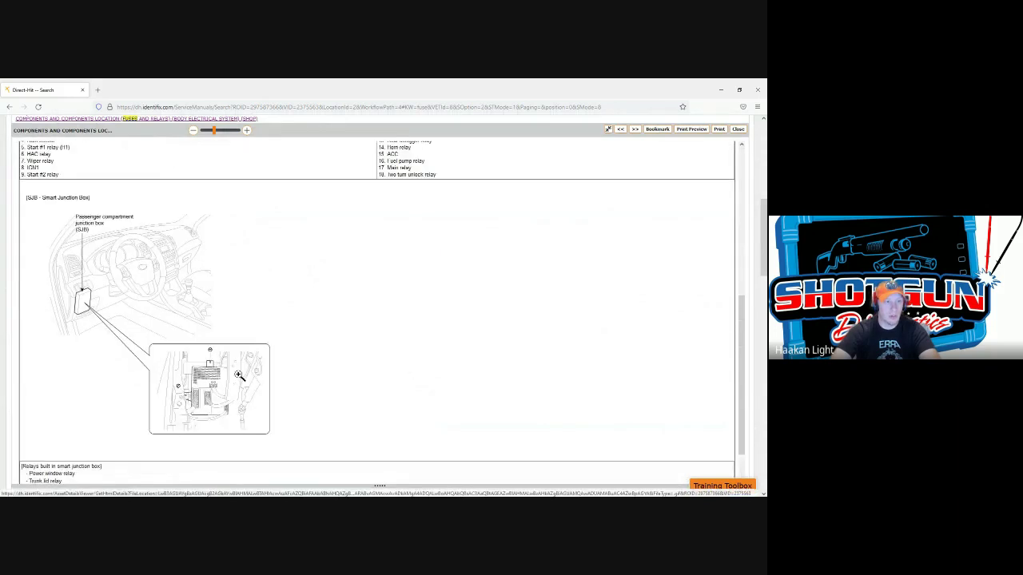
{"action": "scroll", "coordinate": [258, 373], "scroll_direction": "up", "scroll_amount": 3}
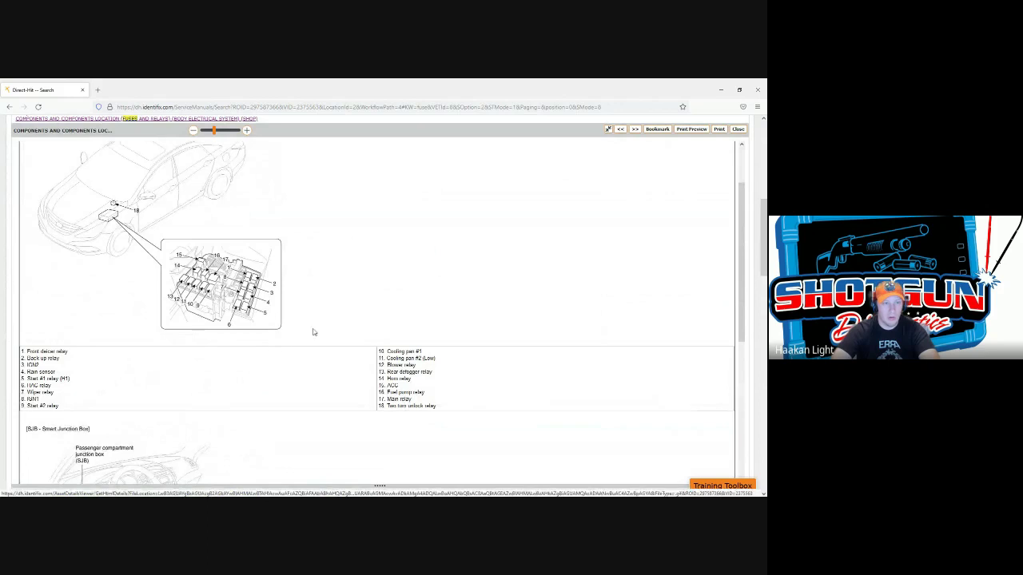
{"action": "scroll", "coordinate": [741, 147], "scroll_direction": "up", "scroll_amount": 10}
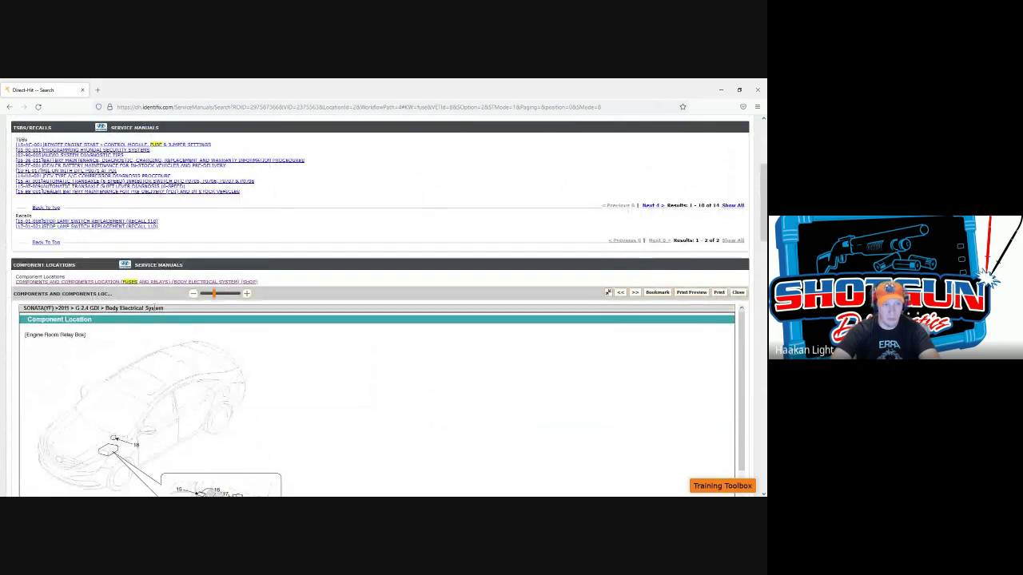
{"action": "left_click", "coordinate": [738, 293]}
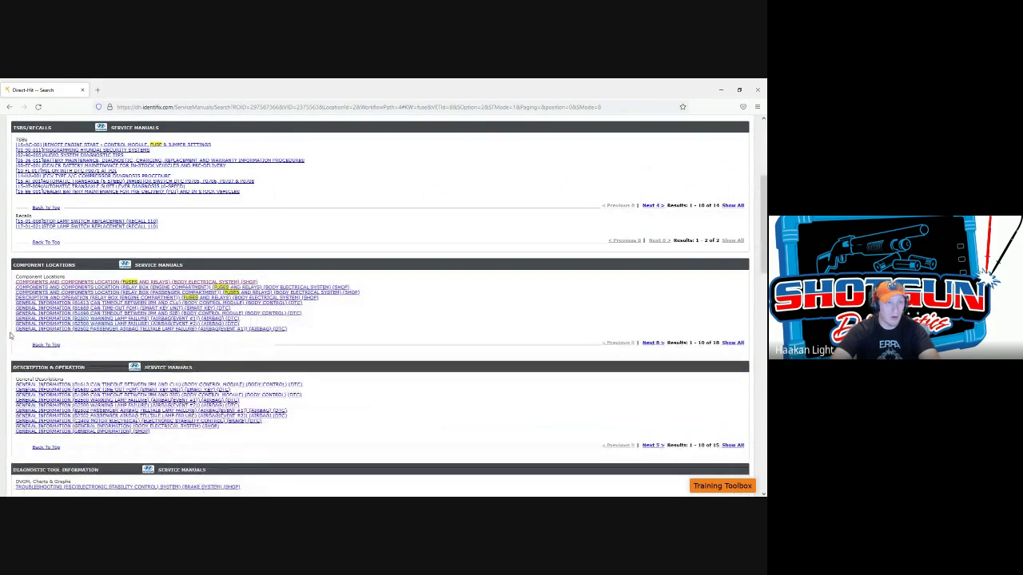
- Open the engine compartment relay box Description and Operation article enlarged, look through its control diagrams and turn signal functions, and close it
{"action": "left_click", "coordinate": [99, 298]}
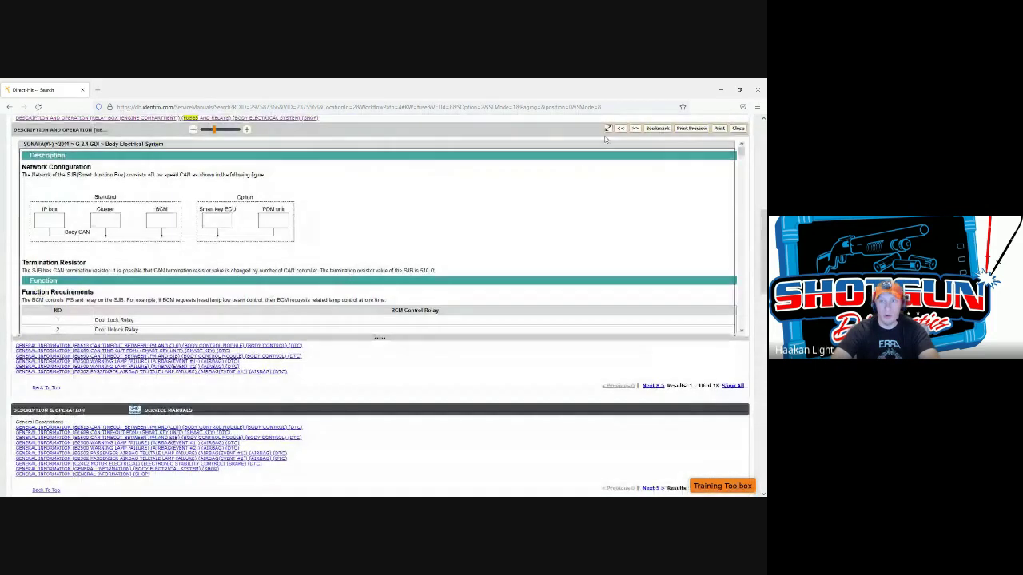
{"action": "left_click", "coordinate": [607, 129]}
{"action": "scroll", "coordinate": [406, 290], "scroll_direction": "down", "scroll_amount": 15}
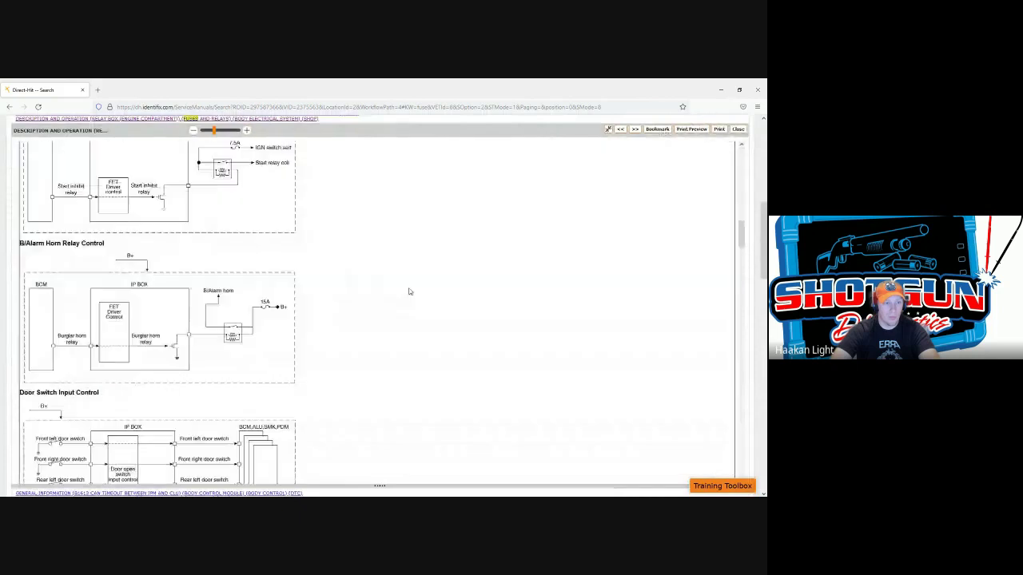
{"action": "scroll", "coordinate": [464, 304], "scroll_direction": "down", "scroll_amount": 10}
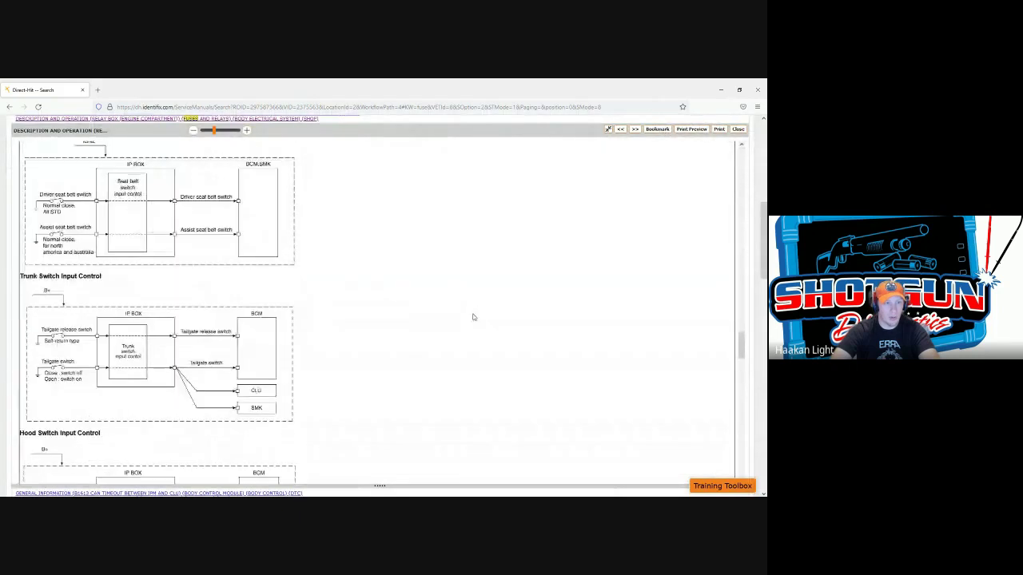
{"action": "scroll", "coordinate": [472, 318], "scroll_direction": "down", "scroll_amount": 15}
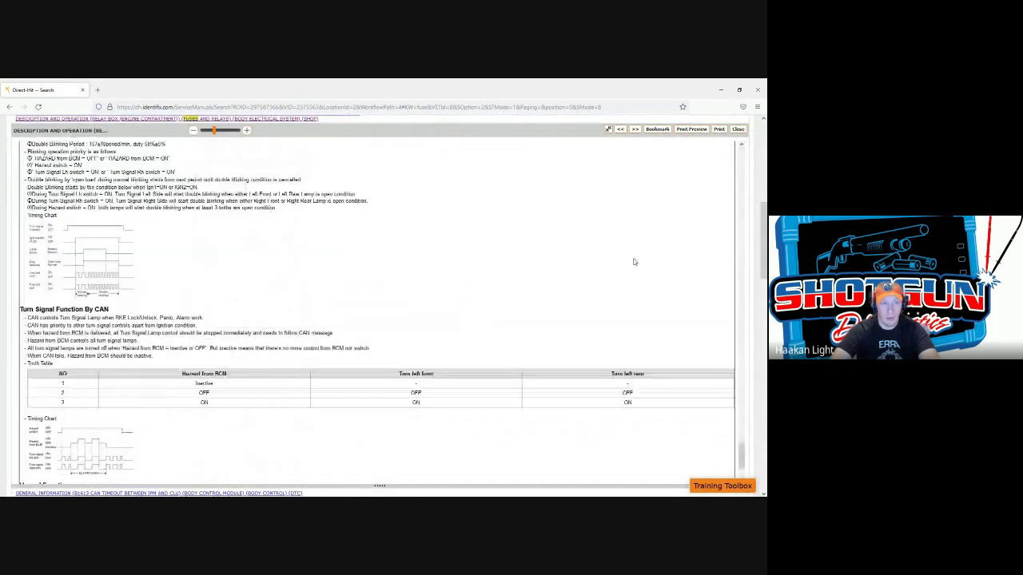
{"action": "scroll", "coordinate": [631, 272], "scroll_direction": "down", "scroll_amount": 6}
{"action": "scroll", "coordinate": [710, 146], "scroll_direction": "down", "scroll_amount": 1}
{"action": "scroll", "coordinate": [692, 318], "scroll_direction": "up", "scroll_amount": 5}
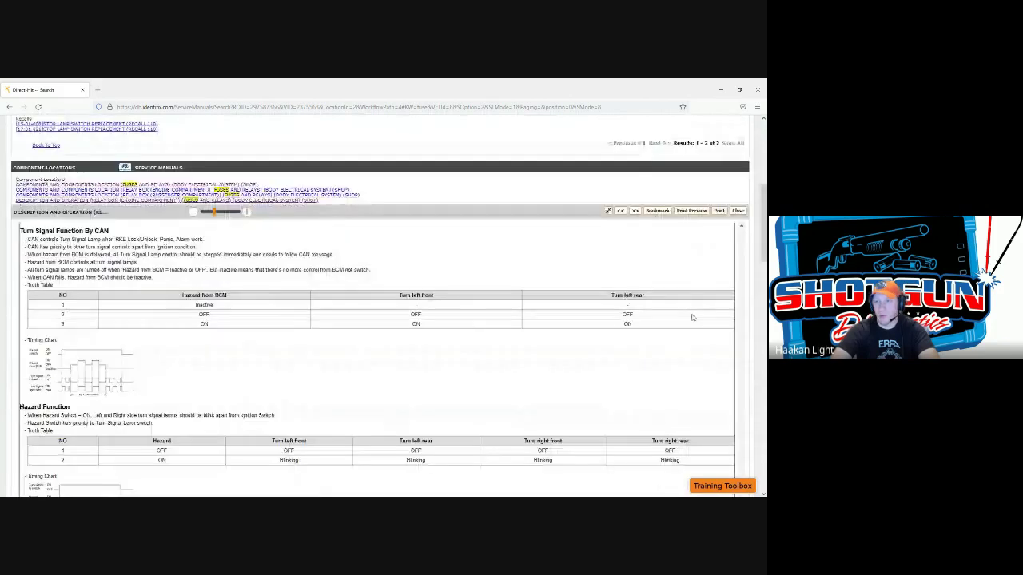
{"action": "left_click", "coordinate": [738, 210]}
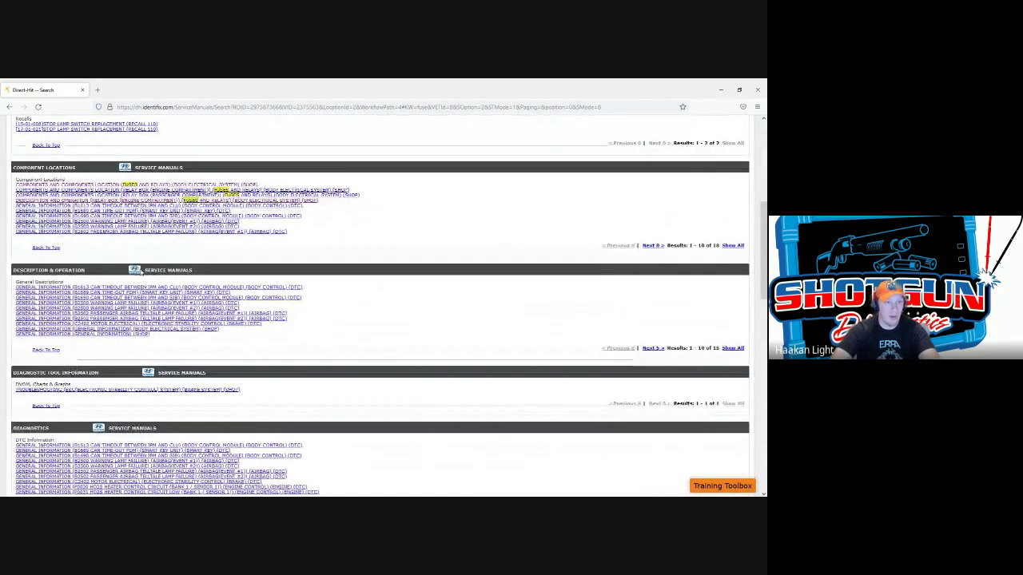
- Open the engine compartment relay box components article enlarged, examine the fuse and relay layout and the protected circuit table, and close it
{"action": "left_click", "coordinate": [160, 189]}
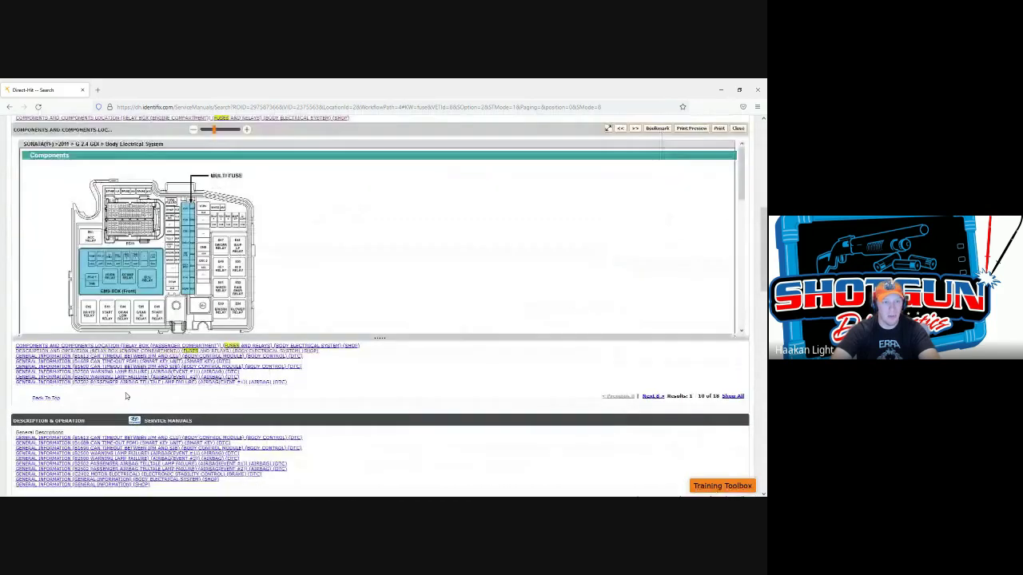
{"action": "left_click", "coordinate": [608, 129]}
{"action": "scroll", "coordinate": [514, 377], "scroll_direction": "down", "scroll_amount": 3}
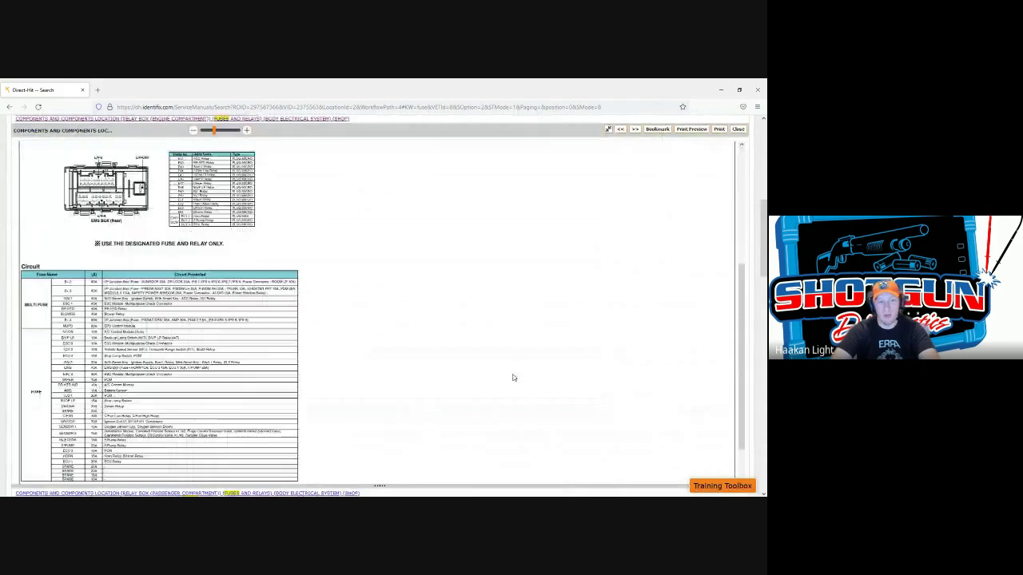
{"action": "scroll", "coordinate": [515, 376], "scroll_direction": "down", "scroll_amount": 2}
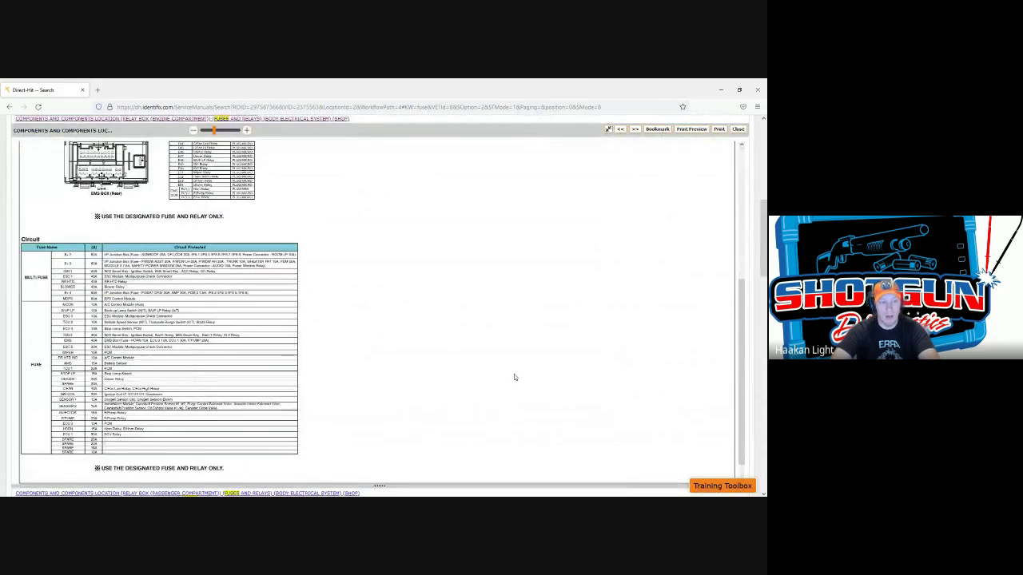
{"action": "scroll", "coordinate": [514, 377], "scroll_direction": "up", "scroll_amount": 1}
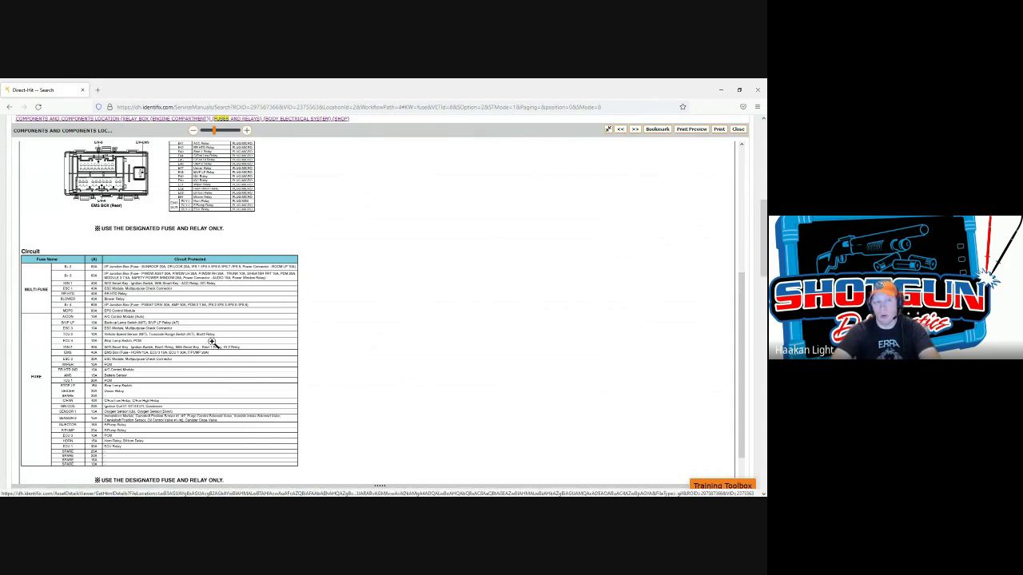
{"action": "scroll", "coordinate": [160, 334], "scroll_direction": "up", "scroll_amount": 1}
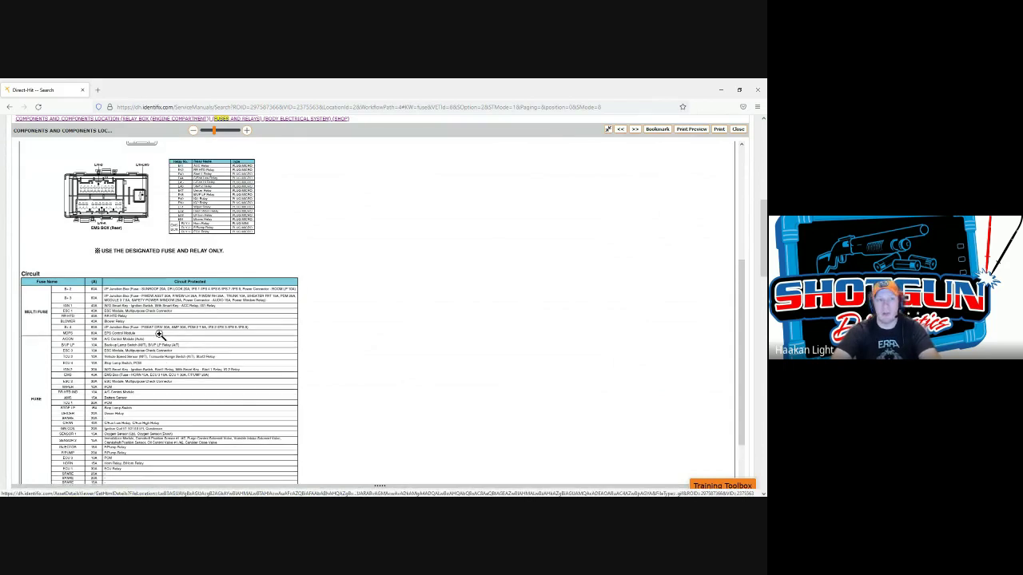
{"action": "scroll", "coordinate": [159, 334], "scroll_direction": "up", "scroll_amount": 5}
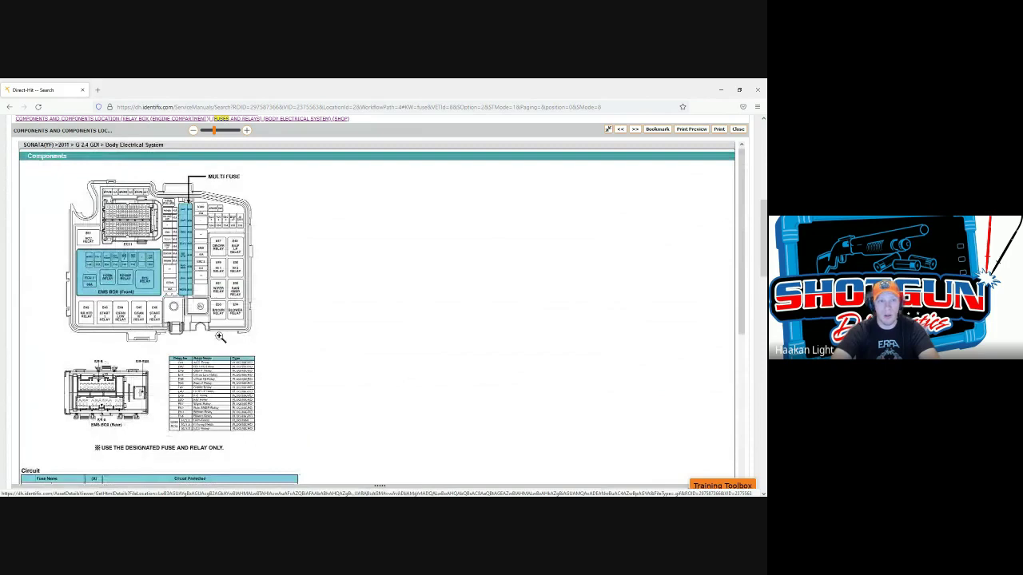
{"action": "scroll", "coordinate": [301, 237], "scroll_direction": "up", "scroll_amount": 2}
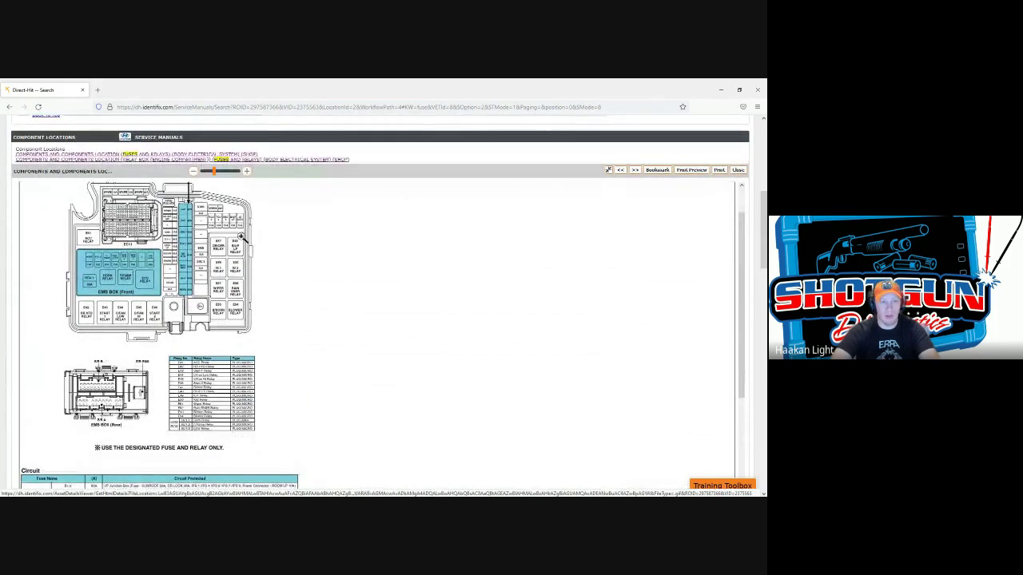
{"action": "scroll", "coordinate": [416, 392], "scroll_direction": "down", "scroll_amount": 3}
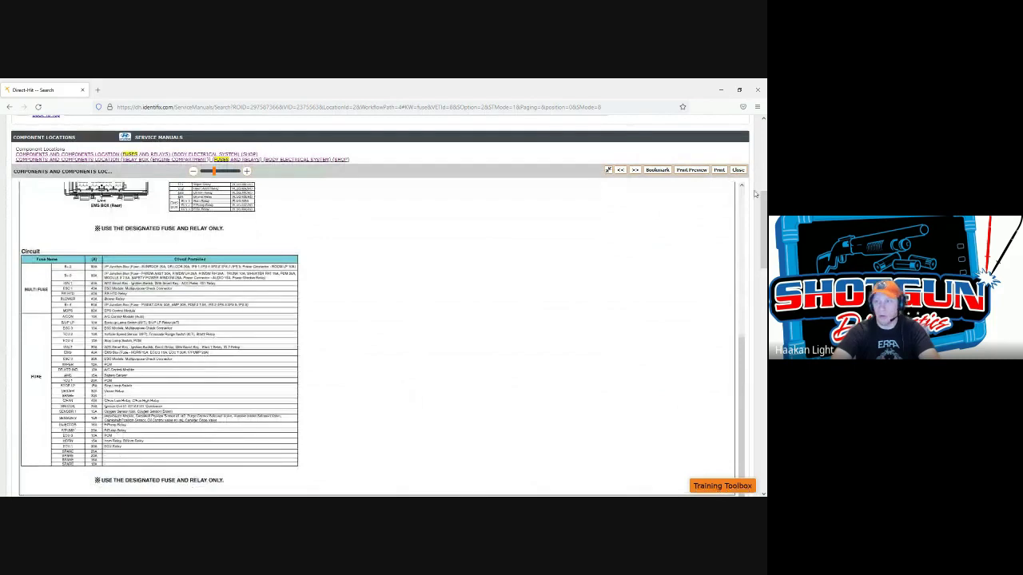
{"action": "left_click", "coordinate": [738, 169]}
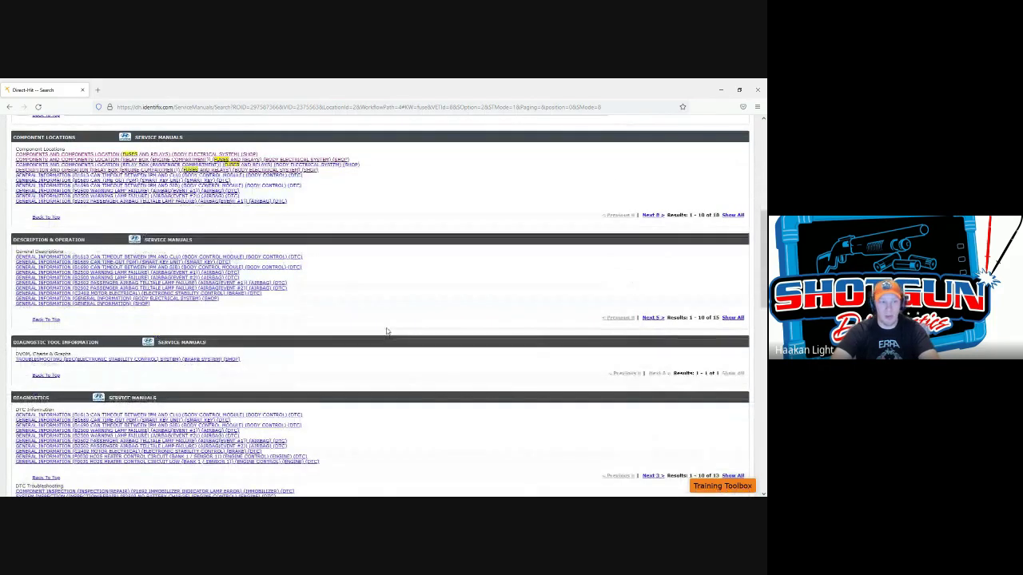
- Create a new vehicle record for a 2010 Volkswagen Jetta S with the 2.5L engine
{"action": "scroll", "coordinate": [396, 365], "scroll_direction": "up", "scroll_amount": 4}
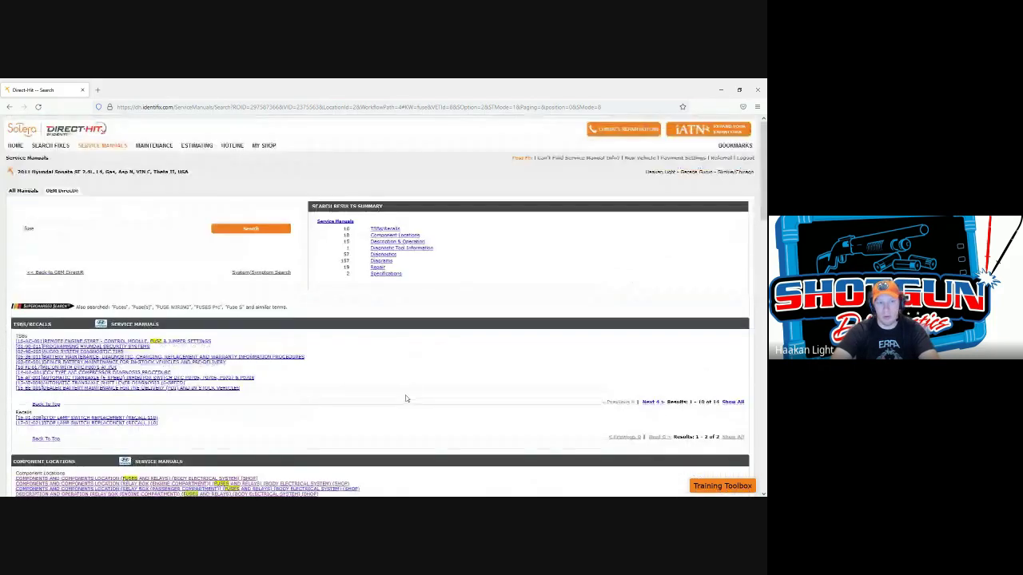
{"action": "left_click", "coordinate": [639, 159]}
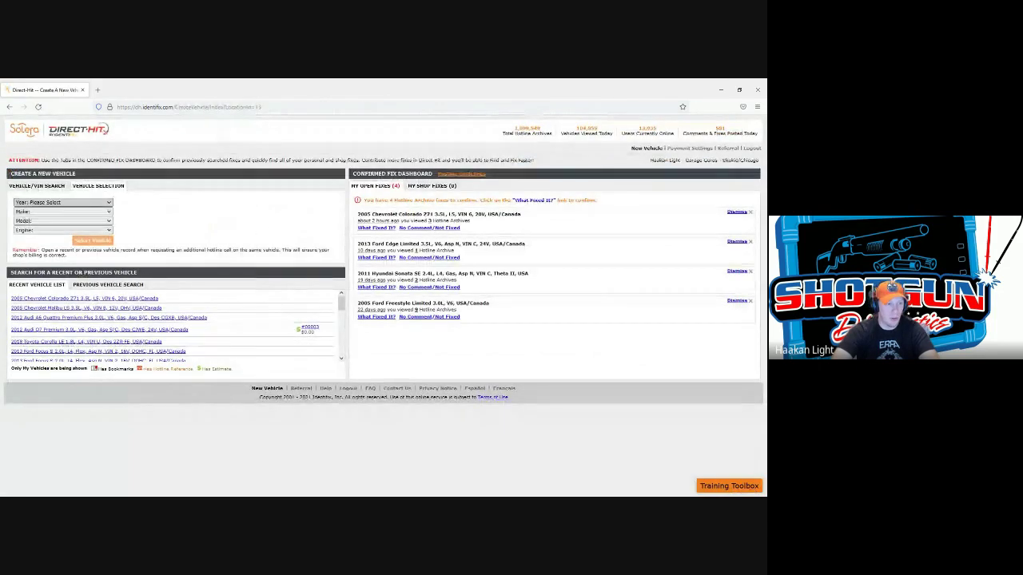
{"action": "type", "text": "2010"}
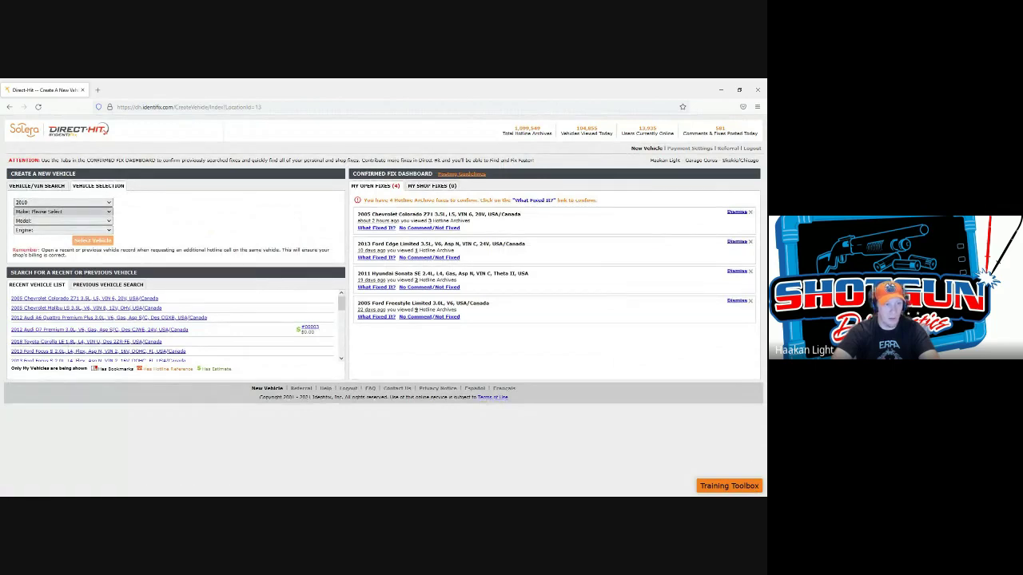
{"action": "type", "text": "v"}
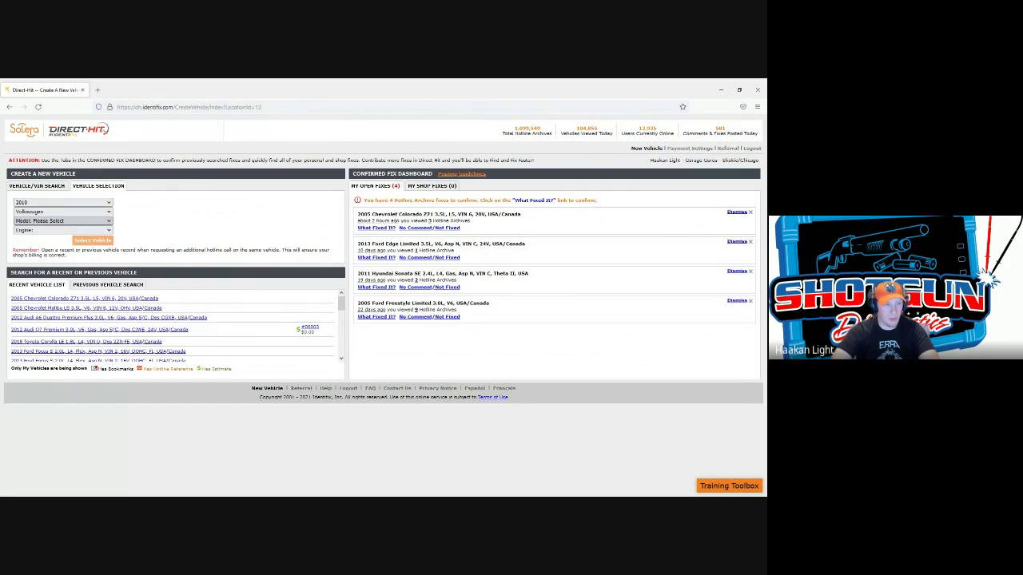
{"action": "type", "text": "j"}
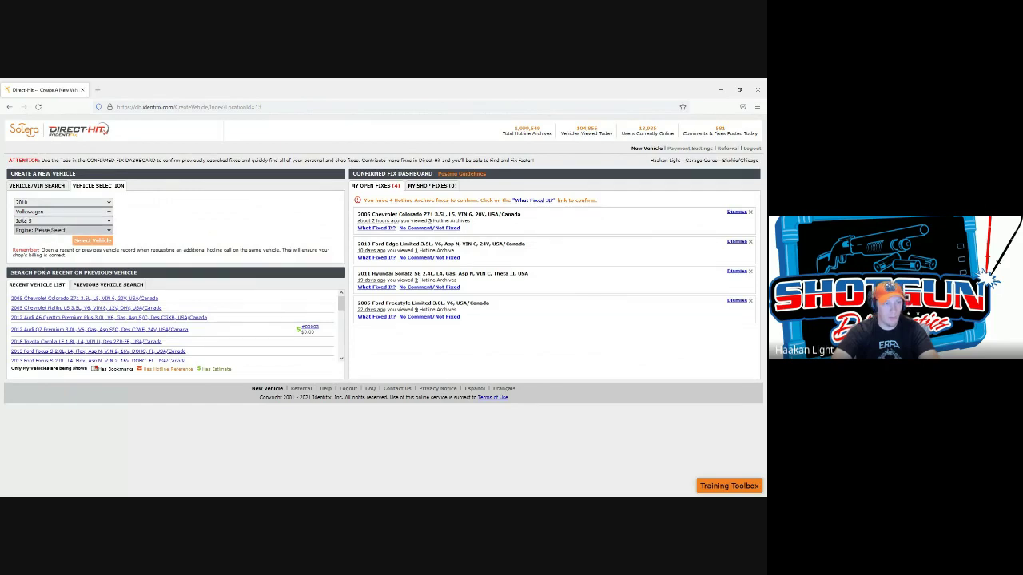
{"action": "key", "text": "Down"}
{"action": "left_click", "coordinate": [94, 241]}
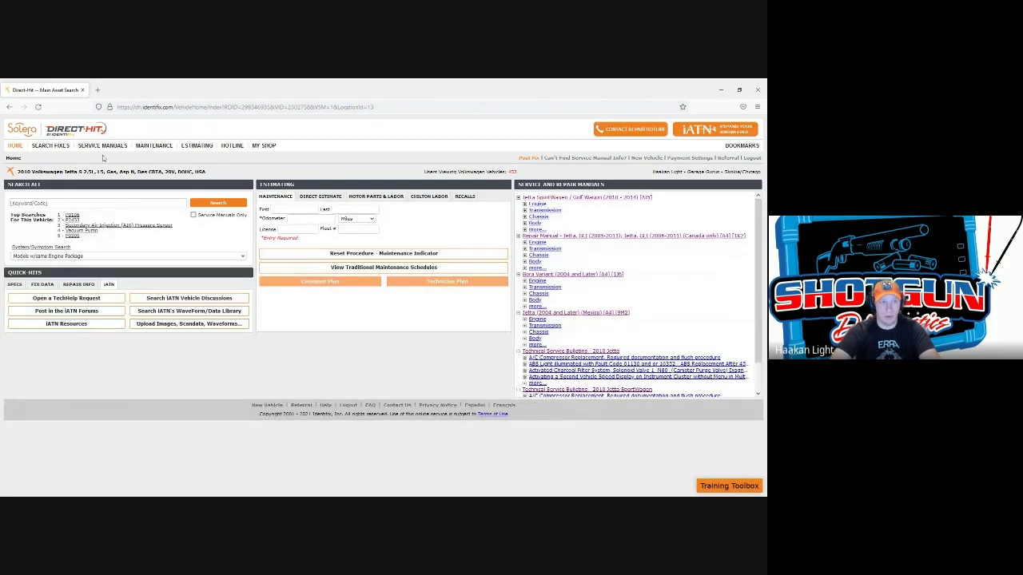
- Open the Jetta's service manuals and review the OEM list of repair manuals and technical service bulletins
{"action": "left_click", "coordinate": [108, 147]}
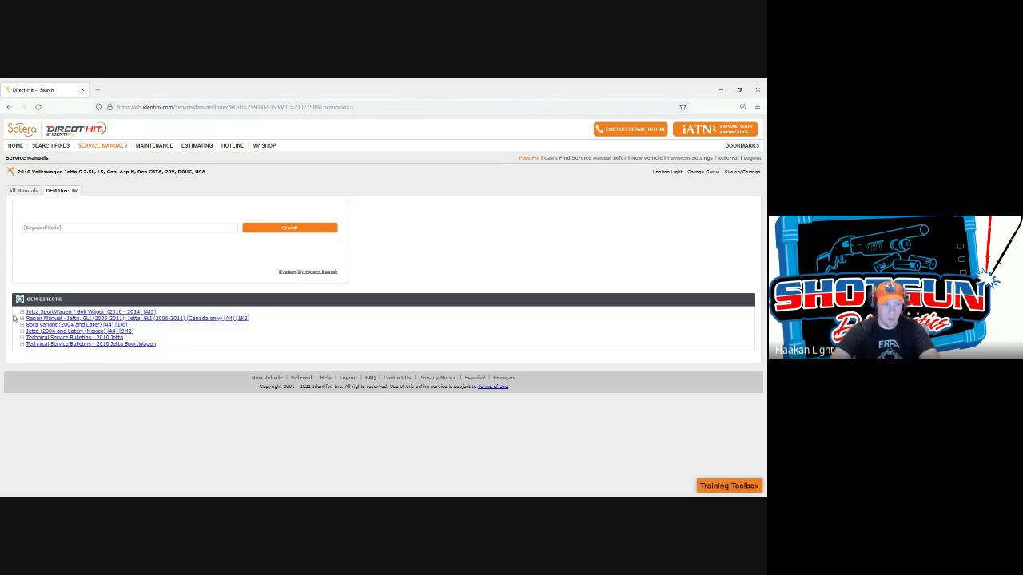
{"action": "left_click_drag", "start_coordinate": [16, 318], "coordinate": [73, 354]}
{"action": "left_click_drag", "start_coordinate": [222, 349], "coordinate": [10, 306]}
{"action": "left_click", "coordinate": [200, 338]}
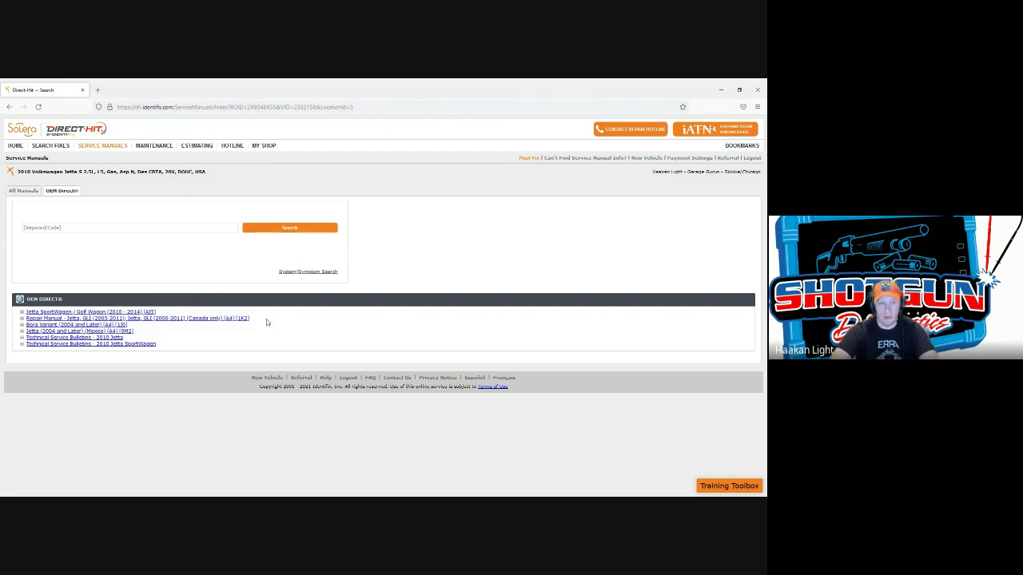
{"action": "mouse_move", "coordinate": [267, 319]}
{"action": "left_mouse_down"}
{"action": "mouse_move", "coordinate": [228, 320]}
{"action": "mouse_move", "coordinate": [278, 321]}
{"action": "left_mouse_up"}
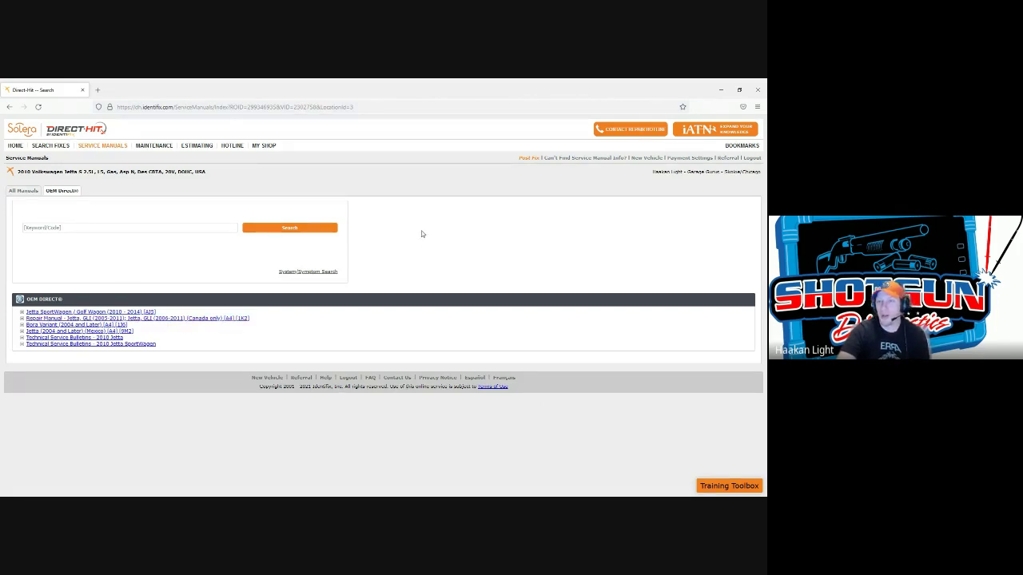
- Reopen the 2011 Hyundai Sonata SE 2.4L from the recent vehicles and open its service manuals
{"action": "left_click", "coordinate": [635, 158]}
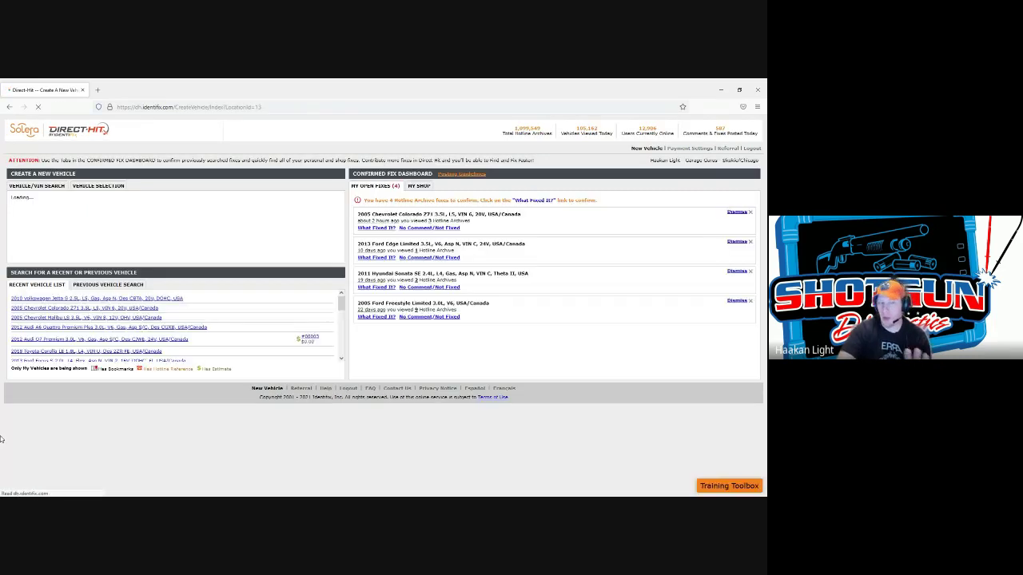
{"action": "scroll", "coordinate": [84, 343], "scroll_direction": "down", "scroll_amount": 5}
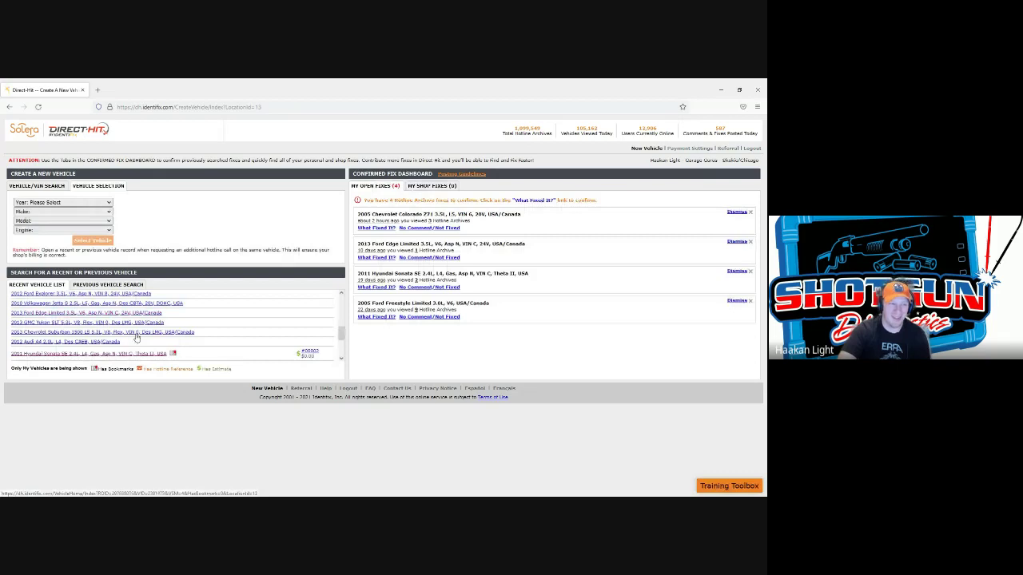
{"action": "scroll", "coordinate": [56, 312], "scroll_direction": "down", "scroll_amount": 1}
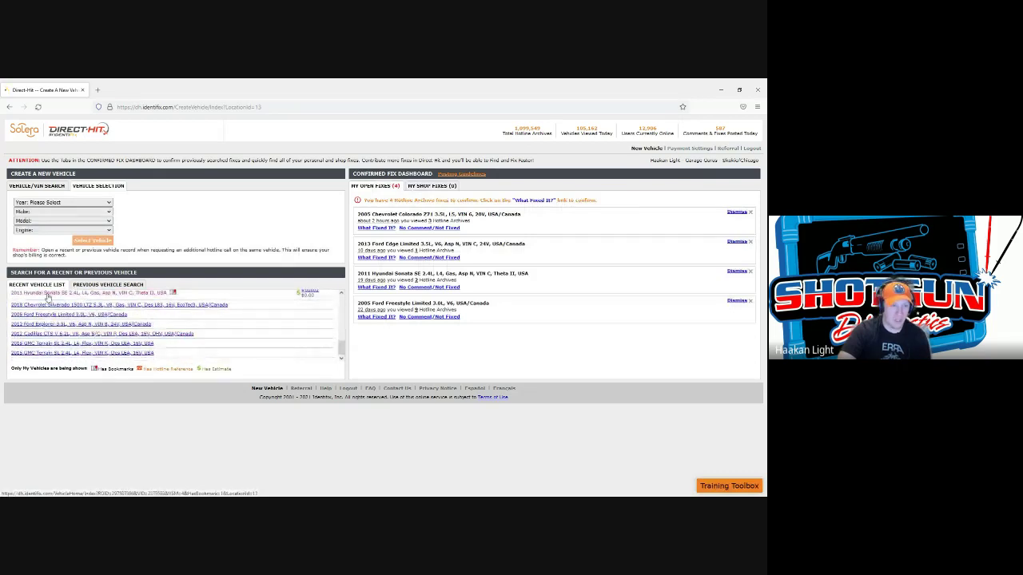
{"action": "left_click", "coordinate": [48, 298]}
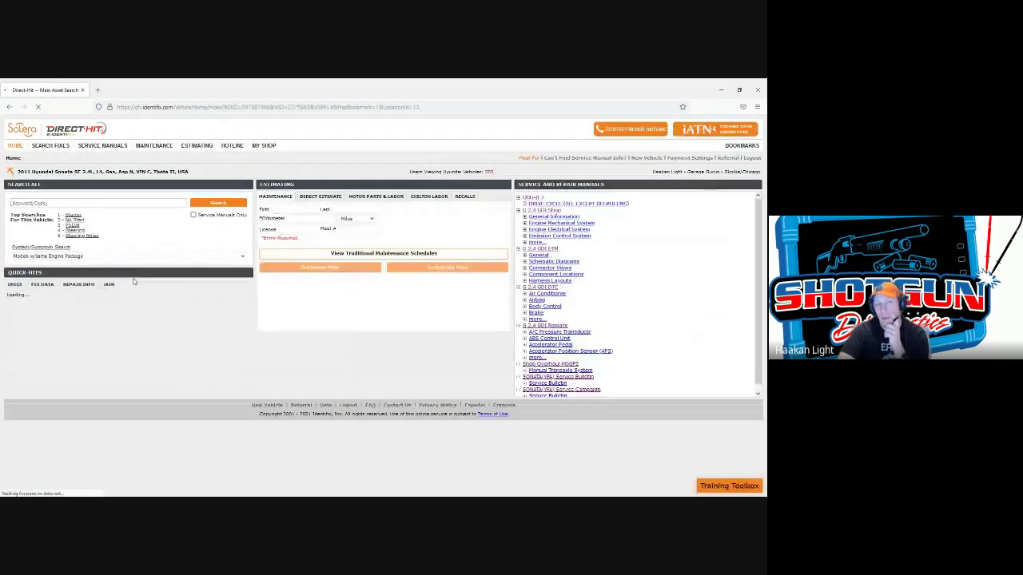
{"action": "left_click", "coordinate": [102, 145]}
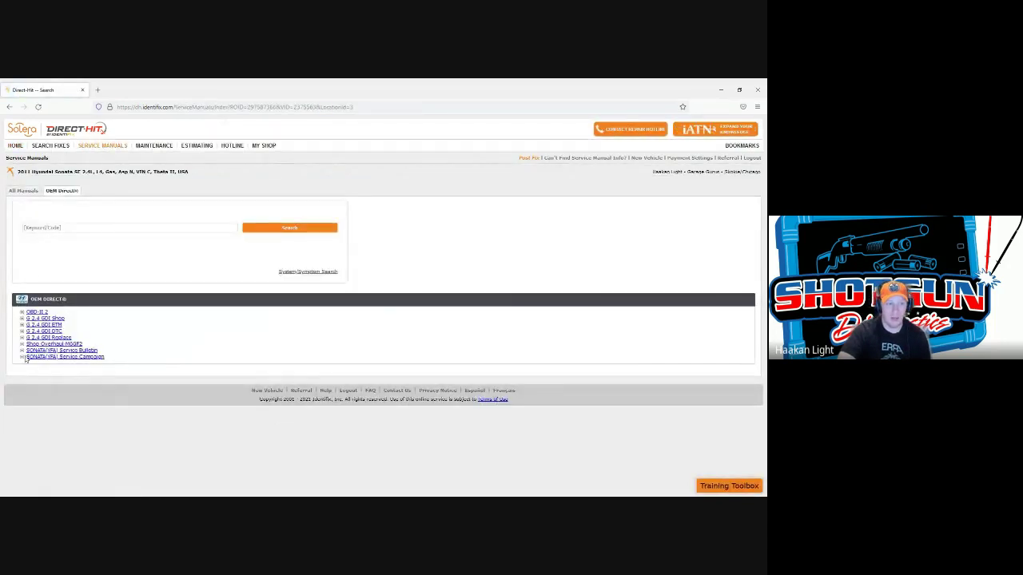
- Expand the Schematic Diagrams of the G 2.4 GDI ETM manual and look through the listed systems
{"action": "left_click", "coordinate": [54, 325]}
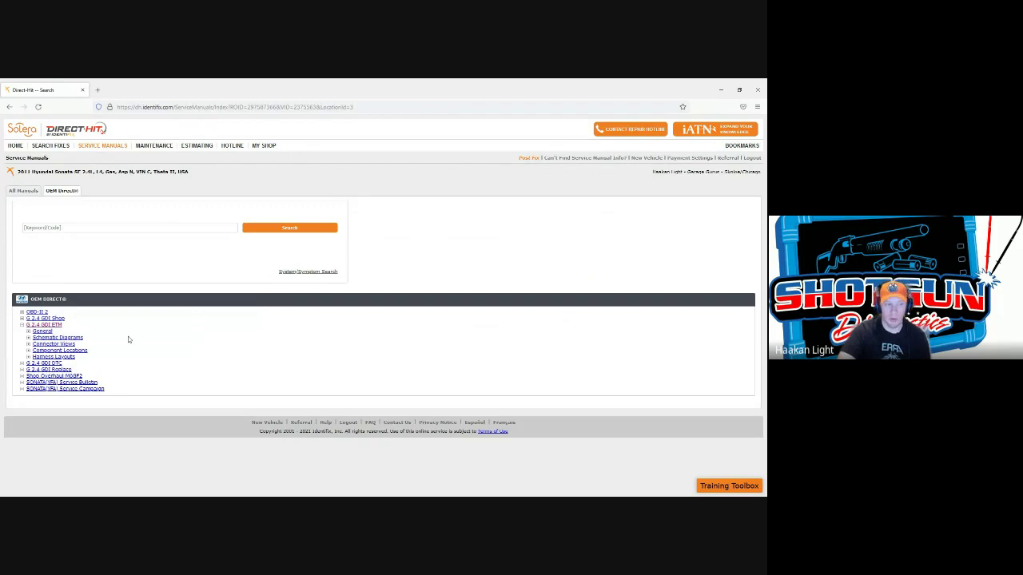
{"action": "left_click", "coordinate": [57, 337]}
{"action": "scroll", "coordinate": [264, 392], "scroll_direction": "down", "scroll_amount": 2}
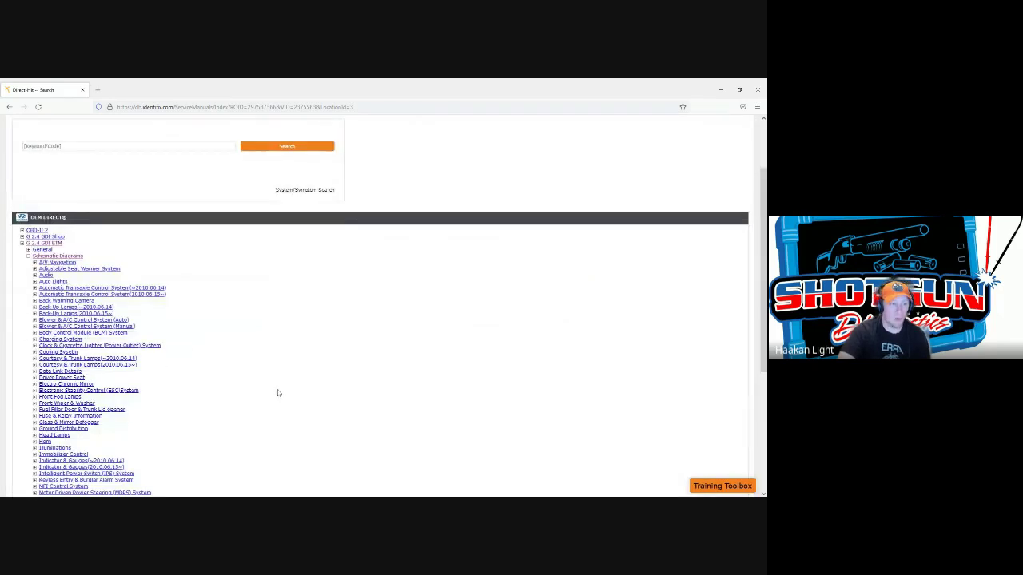
{"action": "scroll", "coordinate": [278, 393], "scroll_direction": "down", "scroll_amount": 2}
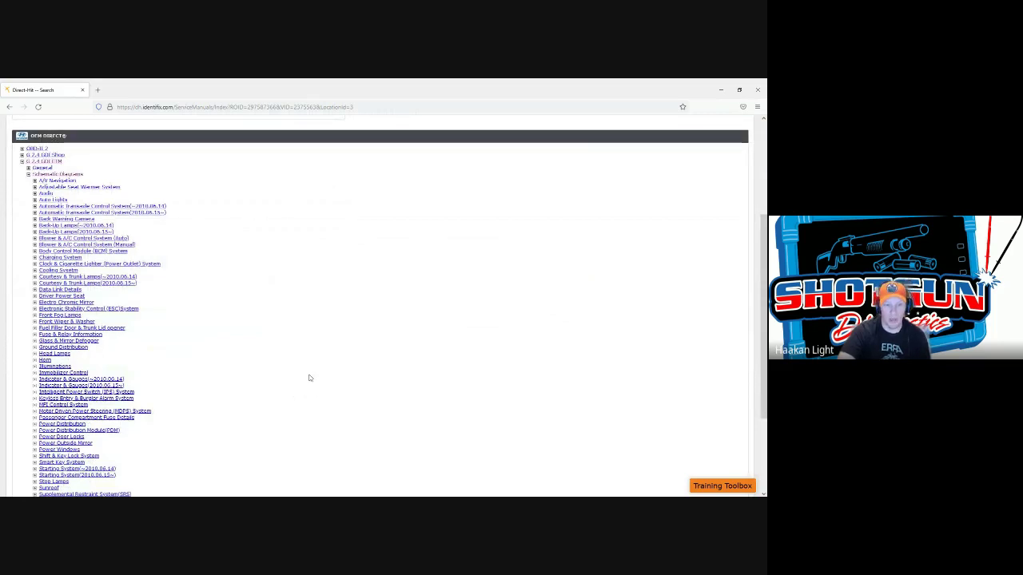
{"action": "scroll", "coordinate": [306, 372], "scroll_direction": "down", "scroll_amount": 1}
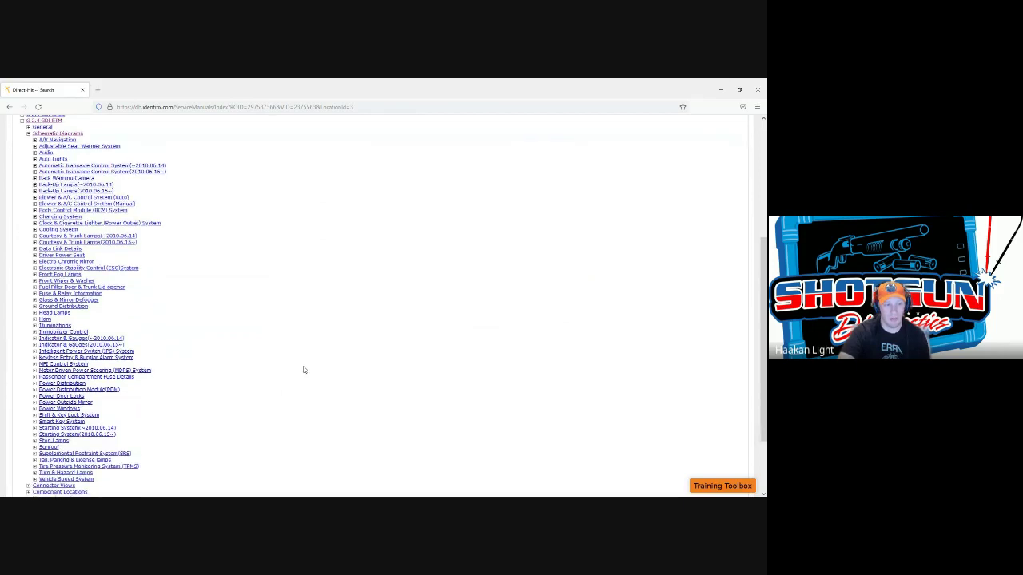
{"action": "scroll", "coordinate": [303, 370], "scroll_direction": "down", "scroll_amount": 1}
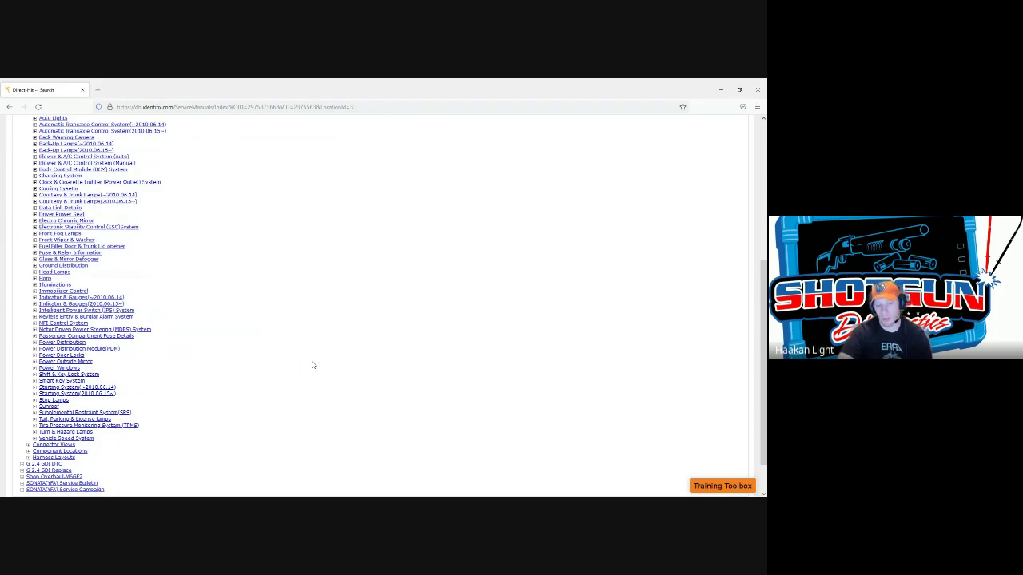
- Search the text of the schematic list page for "bus" and for "network"
{"action": "key", "text": "ctrl+f"}
{"action": "type", "text": "bu"}
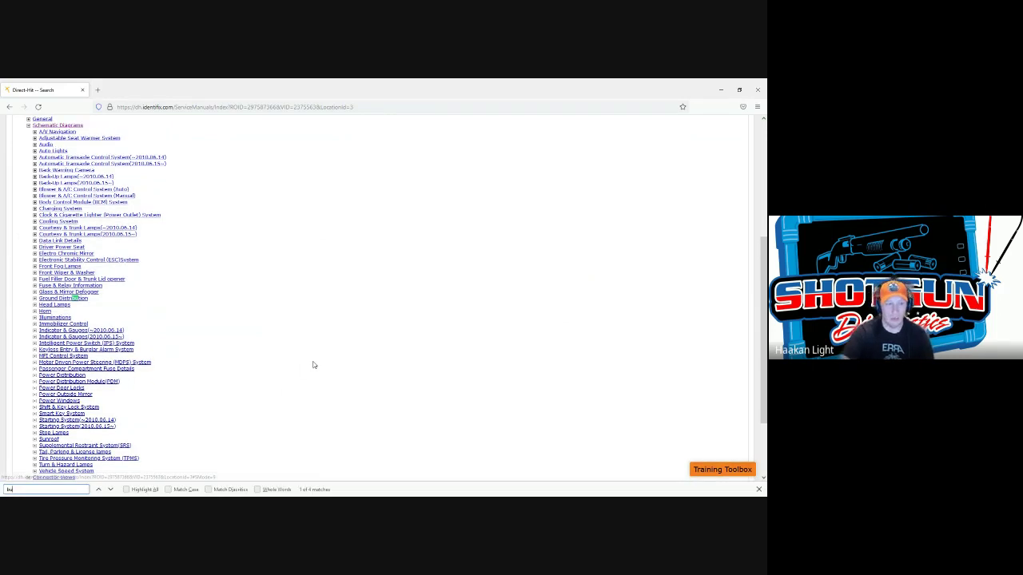
{"action": "type", "text": "s"}
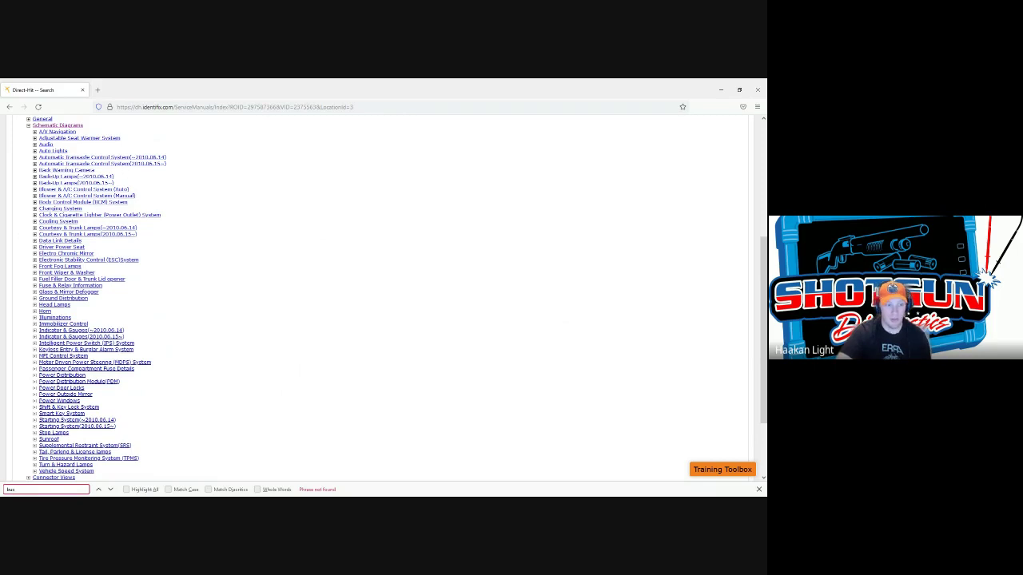
{"action": "type", "text": "network"}
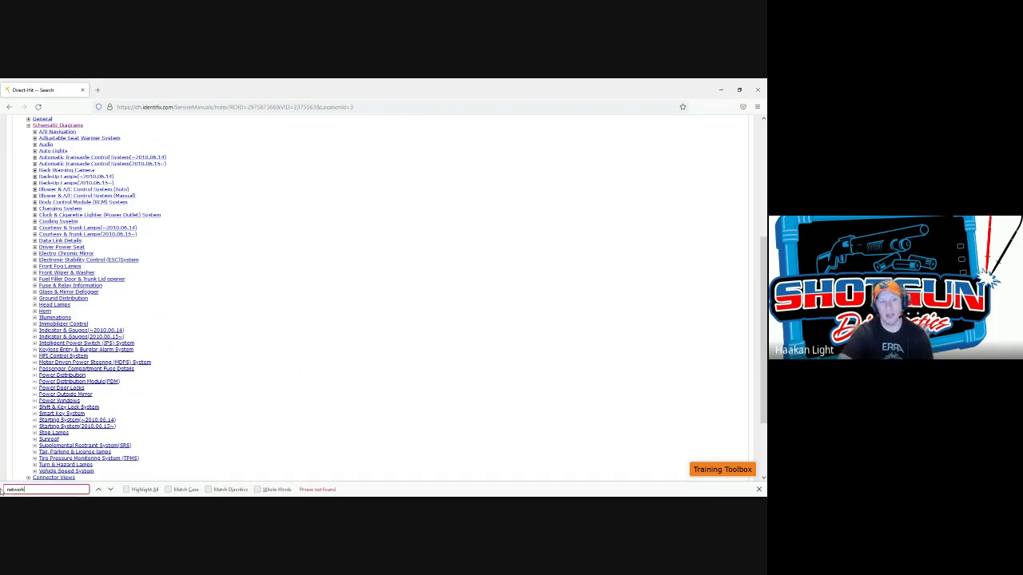
- Search the service manuals for "network", look through the results and show all of the diagram entries
{"action": "scroll", "coordinate": [48, 358], "scroll_direction": "up", "scroll_amount": 3}
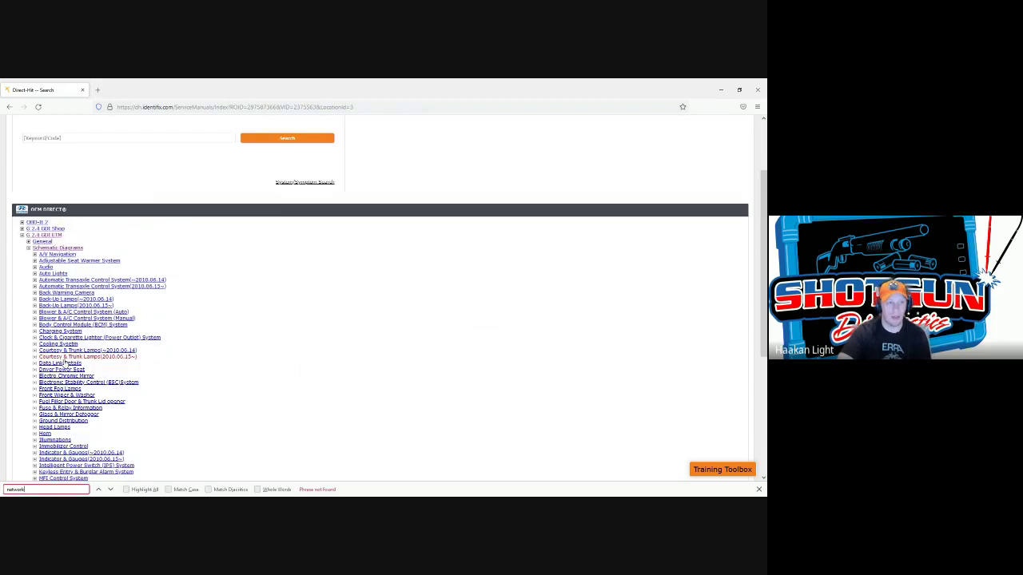
{"action": "left_click", "coordinate": [41, 140]}
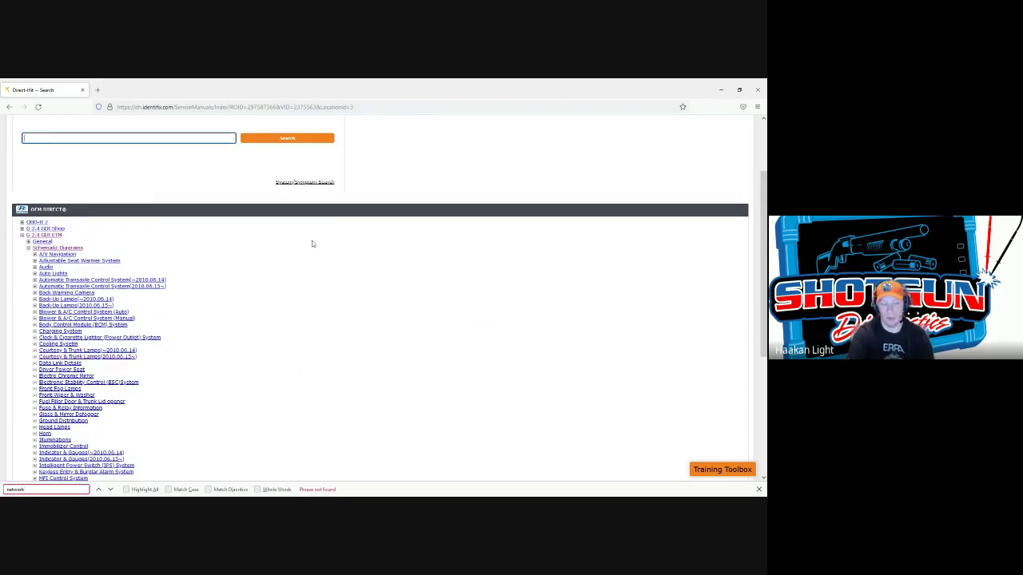
{"action": "type", "text": "network"}
{"action": "key", "text": "Return"}
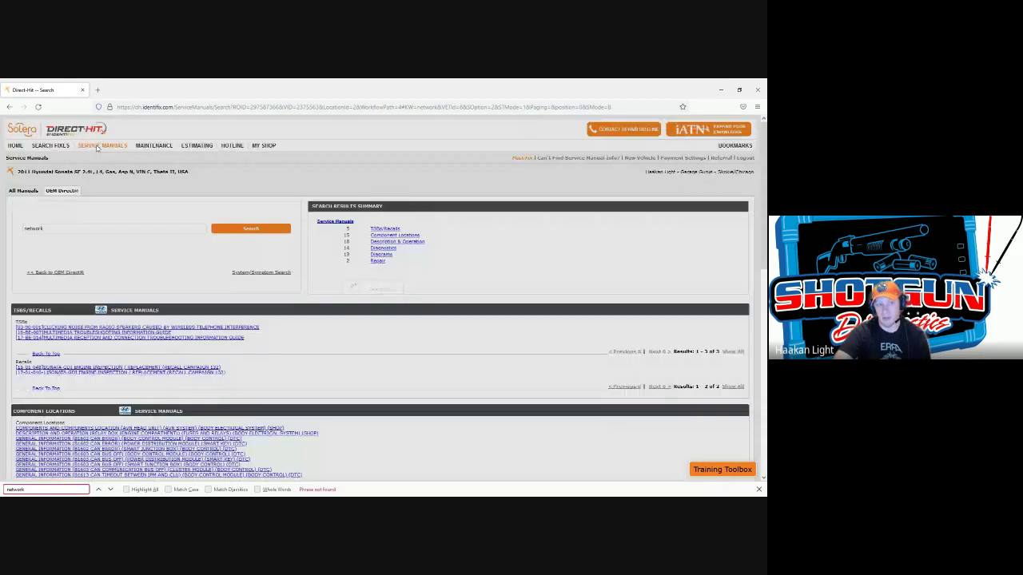
{"action": "scroll", "coordinate": [391, 376], "scroll_direction": "down", "scroll_amount": 3}
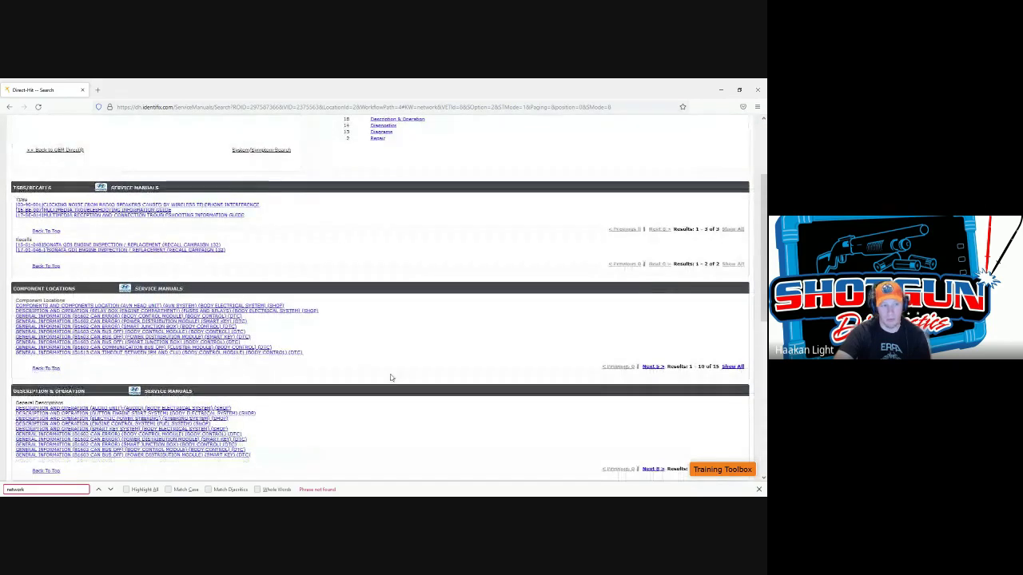
{"action": "scroll", "coordinate": [391, 377], "scroll_direction": "down", "scroll_amount": 1}
{"action": "scroll", "coordinate": [390, 379], "scroll_direction": "down", "scroll_amount": 6}
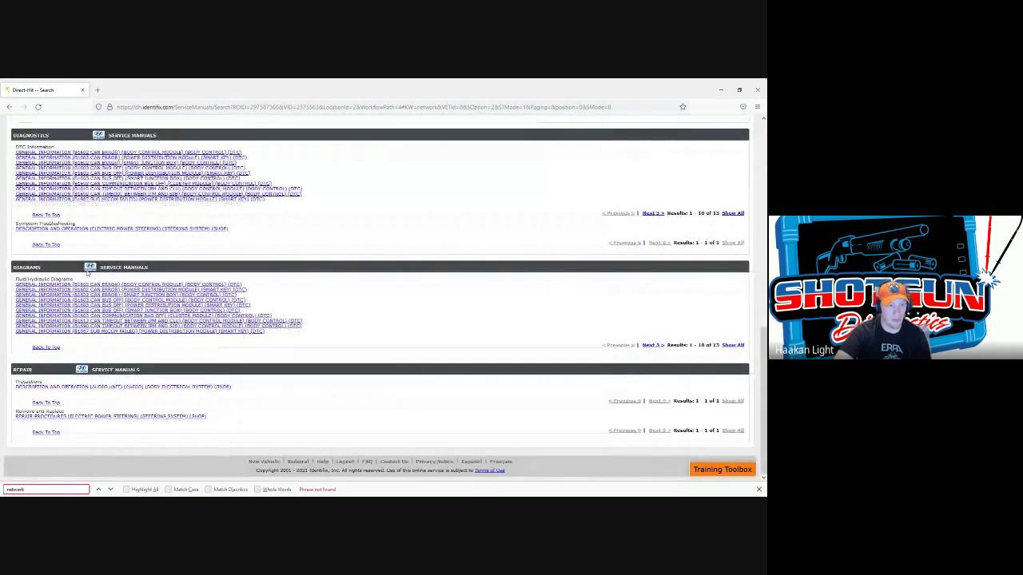
{"action": "left_click", "coordinate": [730, 345]}
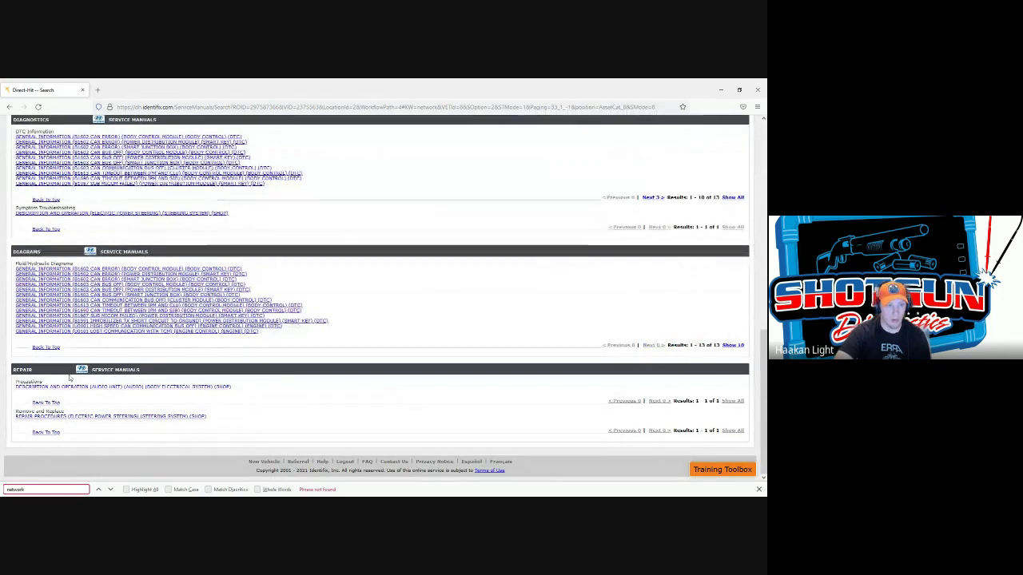
- Open the U0101 Lost Communication With TCM article and examine its component location, DTC detecting conditions and signal waveform
{"action": "left_click", "coordinate": [135, 332]}
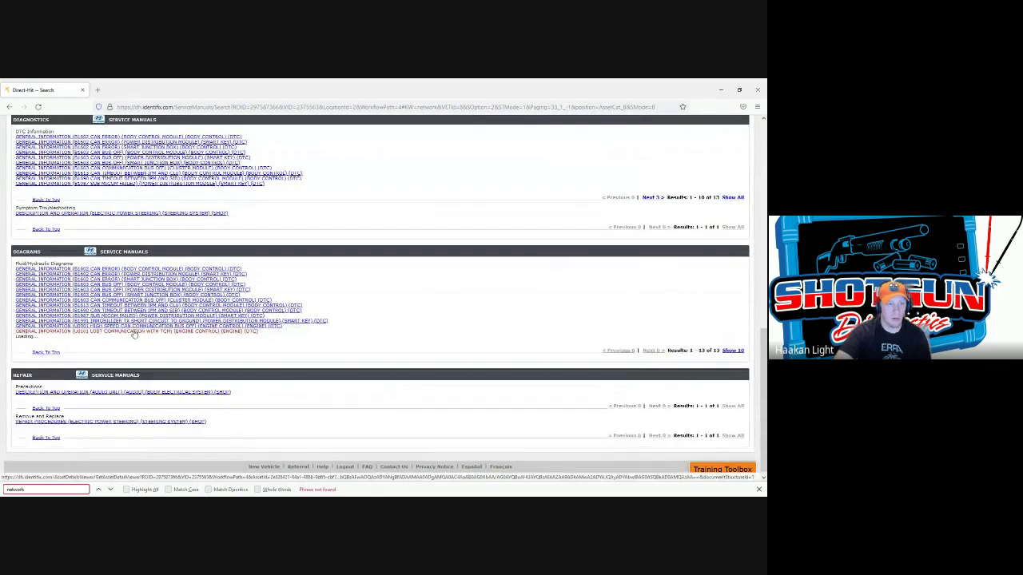
{"action": "scroll", "coordinate": [277, 233], "scroll_direction": "down", "scroll_amount": 10}
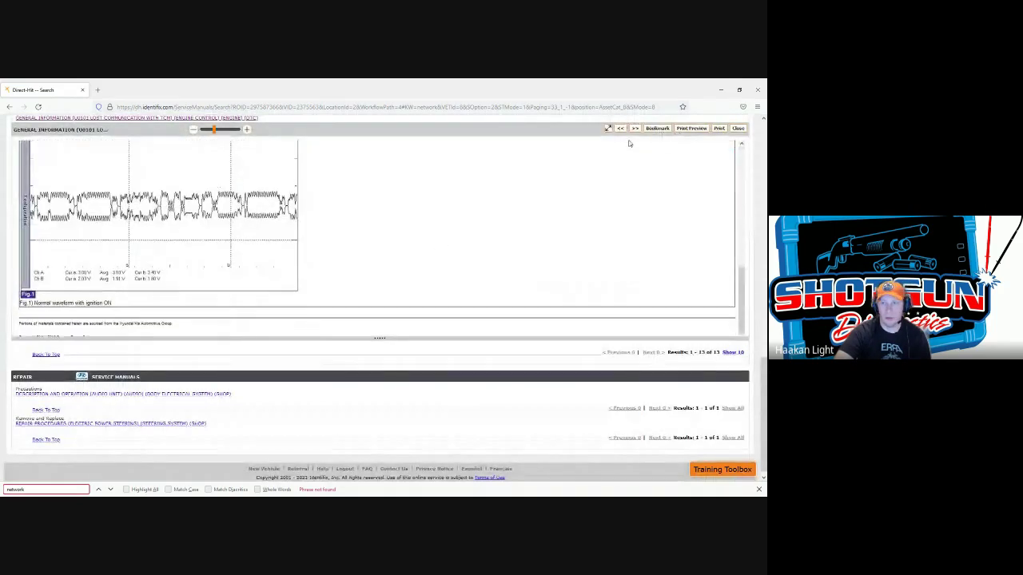
{"action": "scroll", "coordinate": [353, 318], "scroll_direction": "up", "scroll_amount": 5}
{"action": "scroll", "coordinate": [385, 326], "scroll_direction": "up", "scroll_amount": 3}
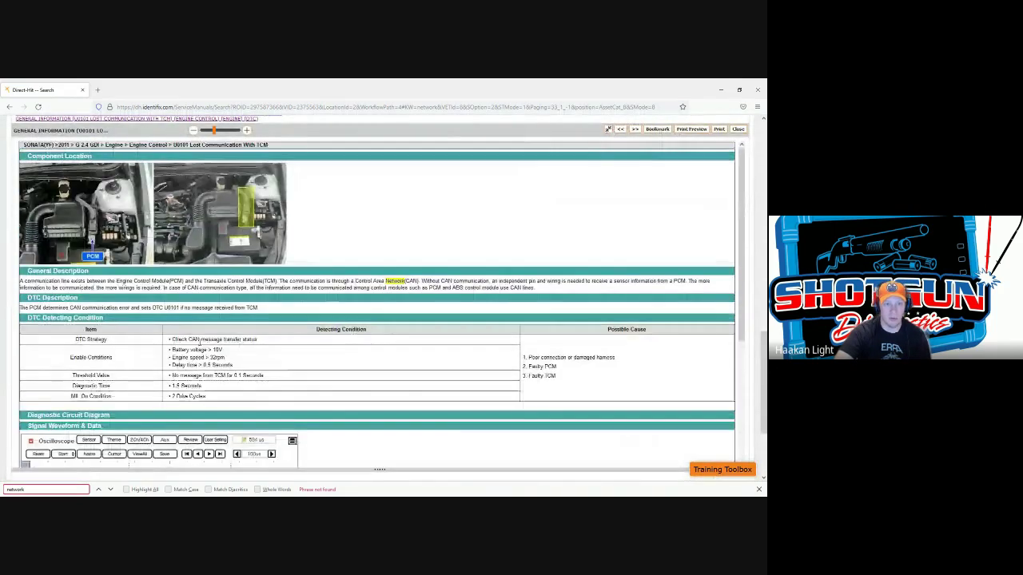
{"action": "scroll", "coordinate": [212, 339], "scroll_direction": "up", "scroll_amount": 1}
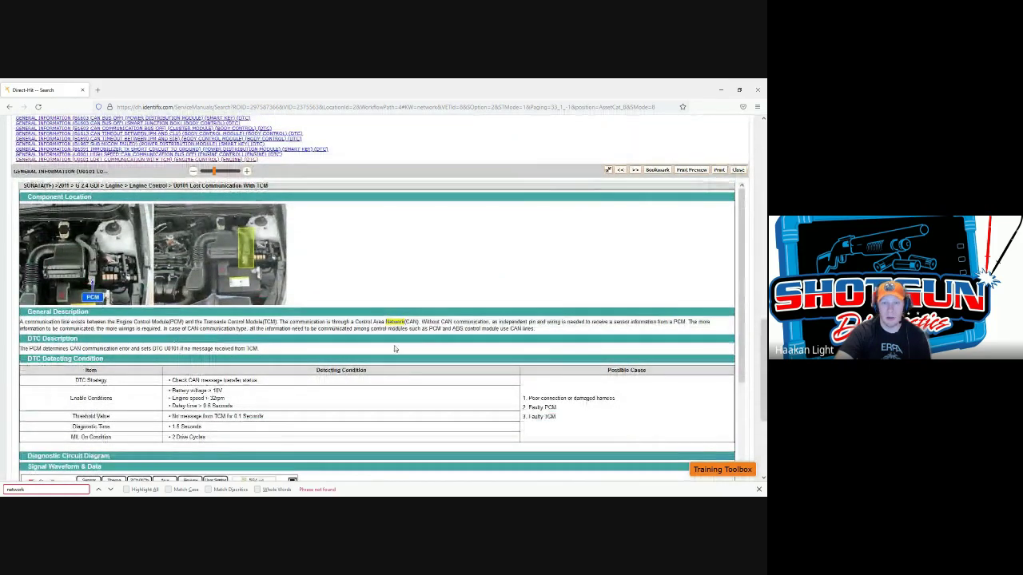
{"action": "scroll", "coordinate": [333, 315], "scroll_direction": "up", "scroll_amount": 2}
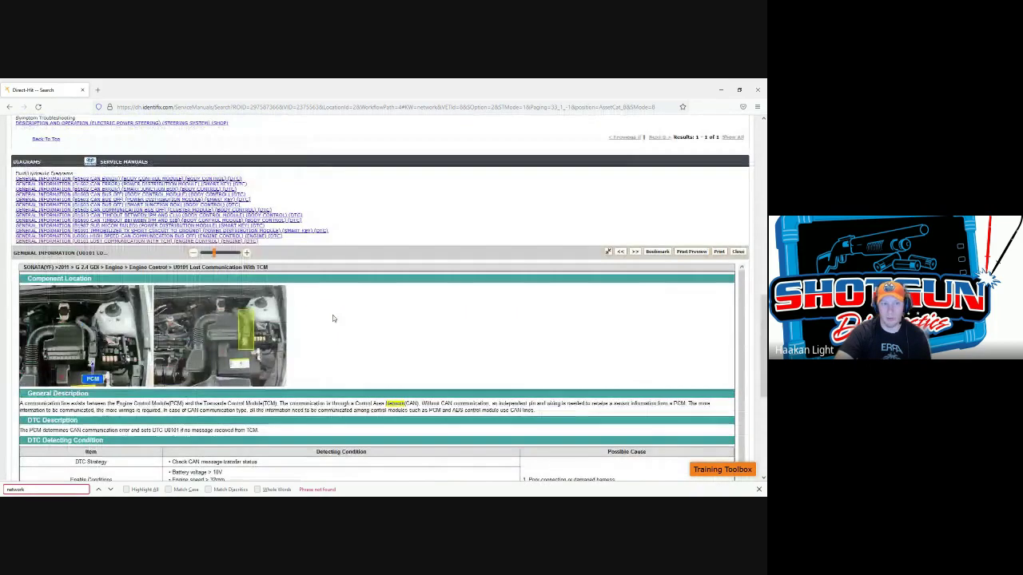
{"action": "scroll", "coordinate": [653, 339], "scroll_direction": "down", "scroll_amount": 8}
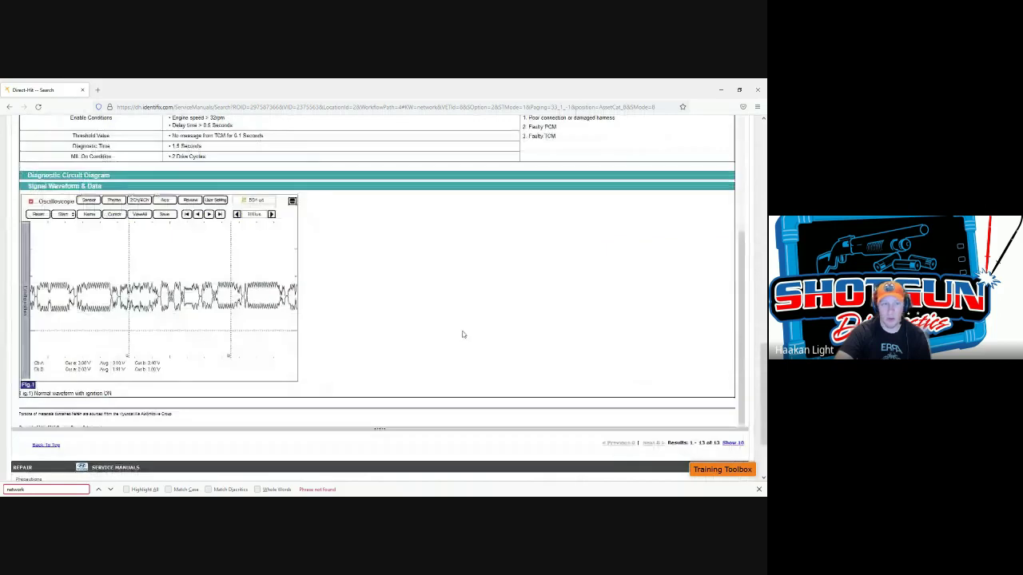
{"action": "scroll", "coordinate": [433, 331], "scroll_direction": "up", "scroll_amount": 5}
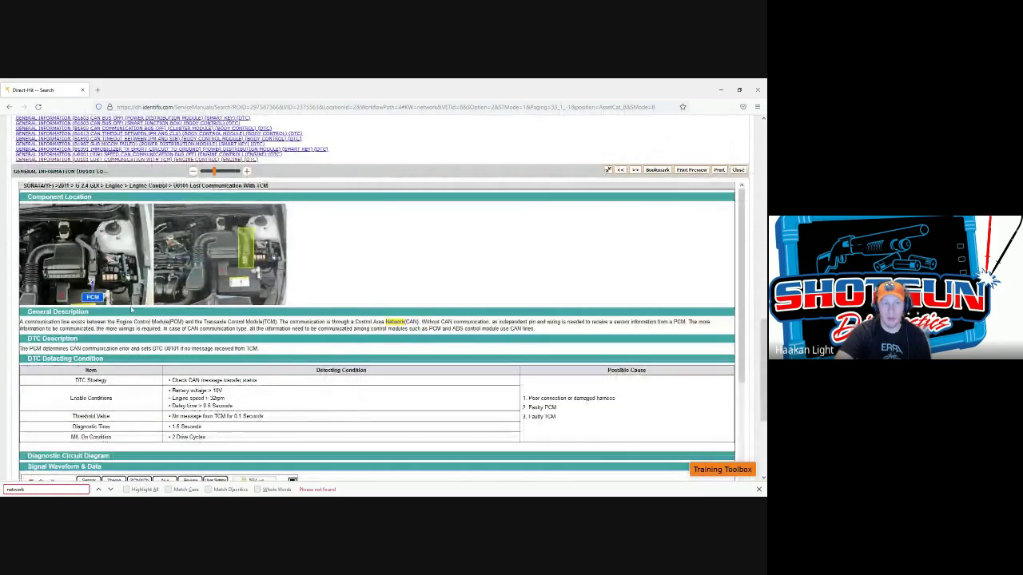
- Close the U0101 article and look back through the diagnostics, description and component location results of the network search
{"action": "scroll", "coordinate": [185, 382], "scroll_direction": "down", "scroll_amount": 10}
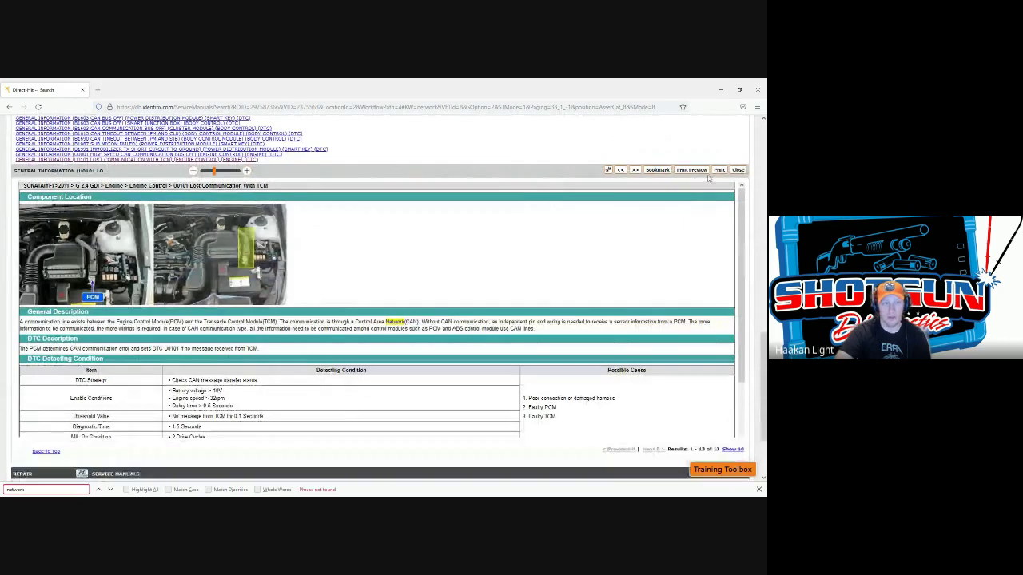
{"action": "scroll", "coordinate": [89, 345], "scroll_direction": "up", "scroll_amount": 2}
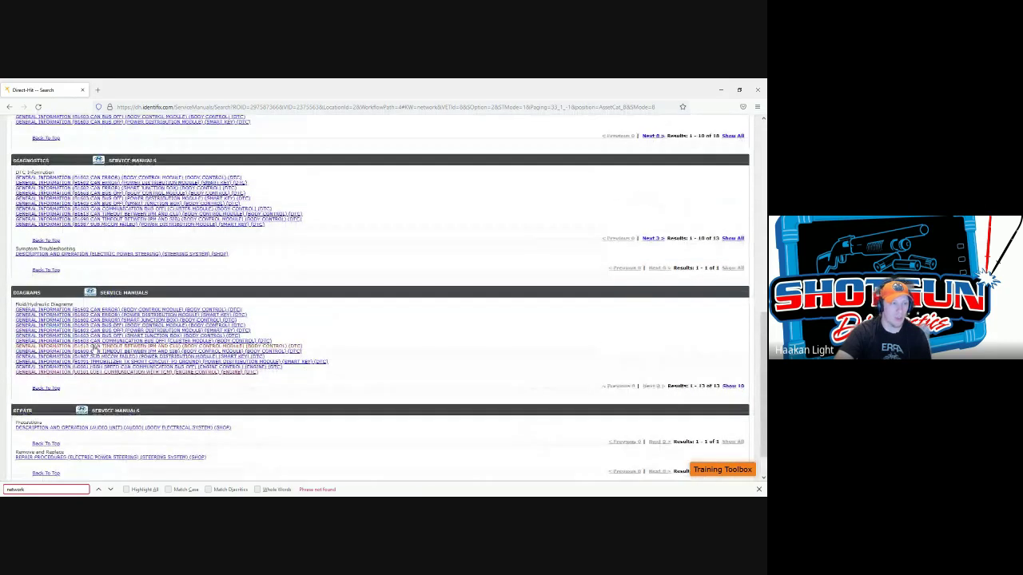
{"action": "scroll", "coordinate": [89, 345], "scroll_direction": "up", "scroll_amount": 1}
{"action": "scroll", "coordinate": [67, 330], "scroll_direction": "up", "scroll_amount": 4}
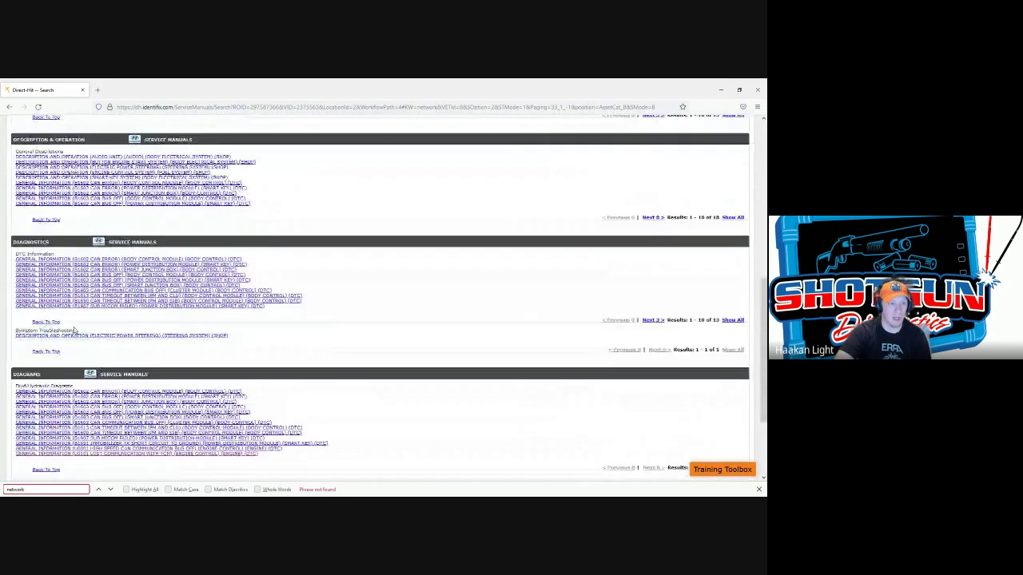
{"action": "scroll", "coordinate": [67, 330], "scroll_direction": "up", "scroll_amount": 6}
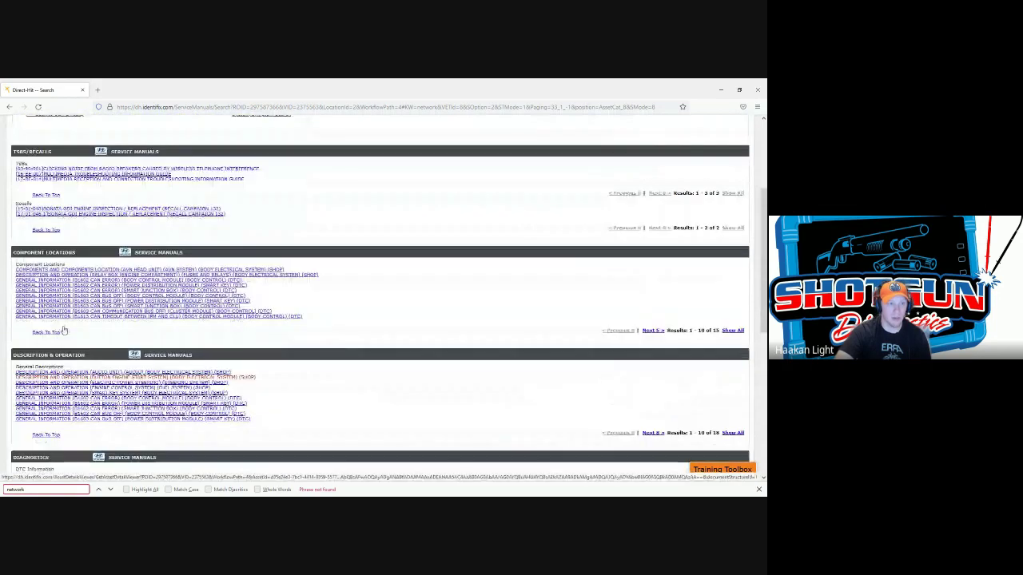
{"action": "scroll", "coordinate": [67, 330], "scroll_direction": "up", "scroll_amount": 4}
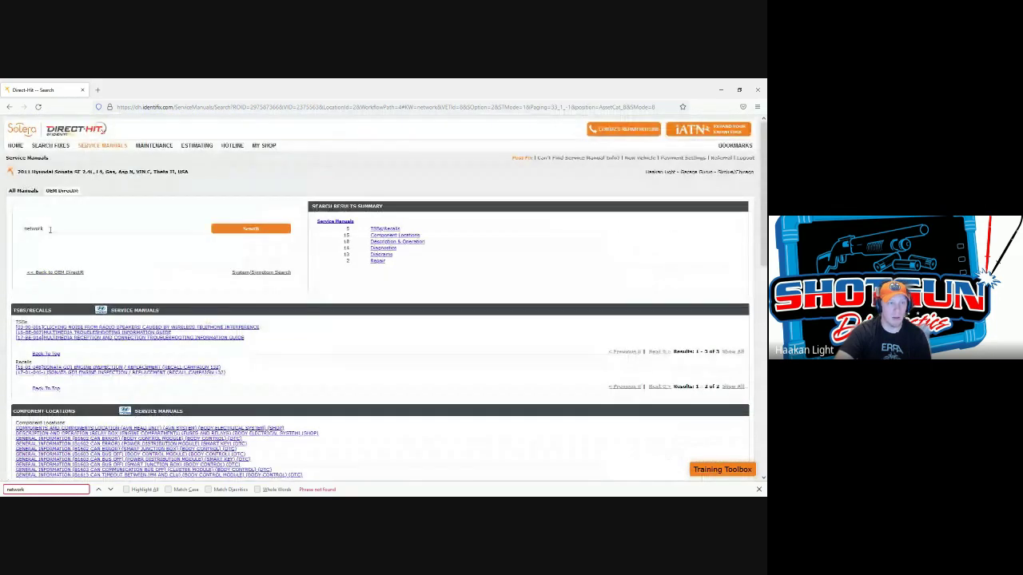
- Search the service manuals for "Data Bus" and look through the results down to the wiring diagrams
{"action": "double_click", "coordinate": [48, 228]}
{"action": "type", "text": "Body C"}
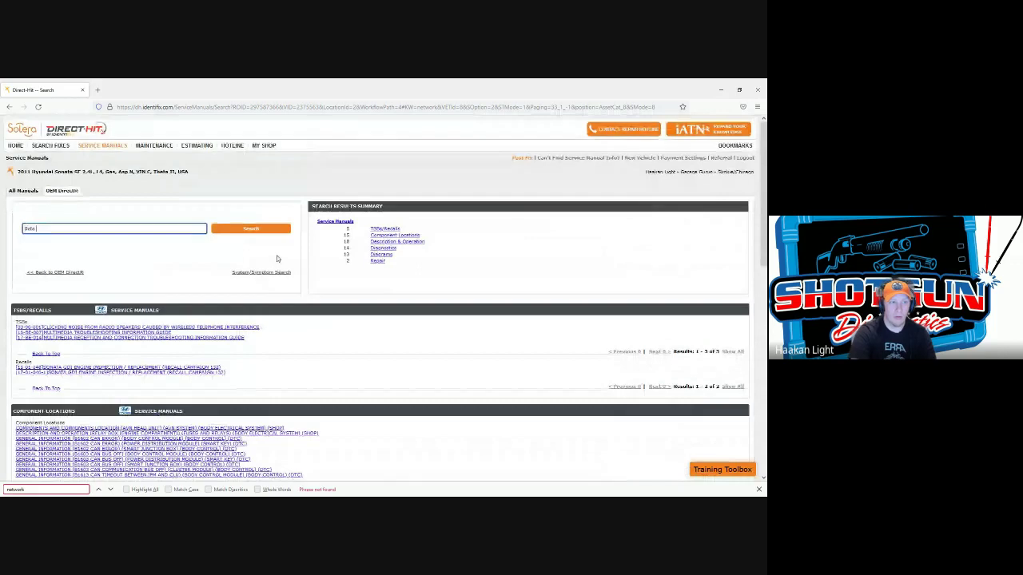
{"action": "type", "text": "us"}
{"action": "key", "text": "Return"}
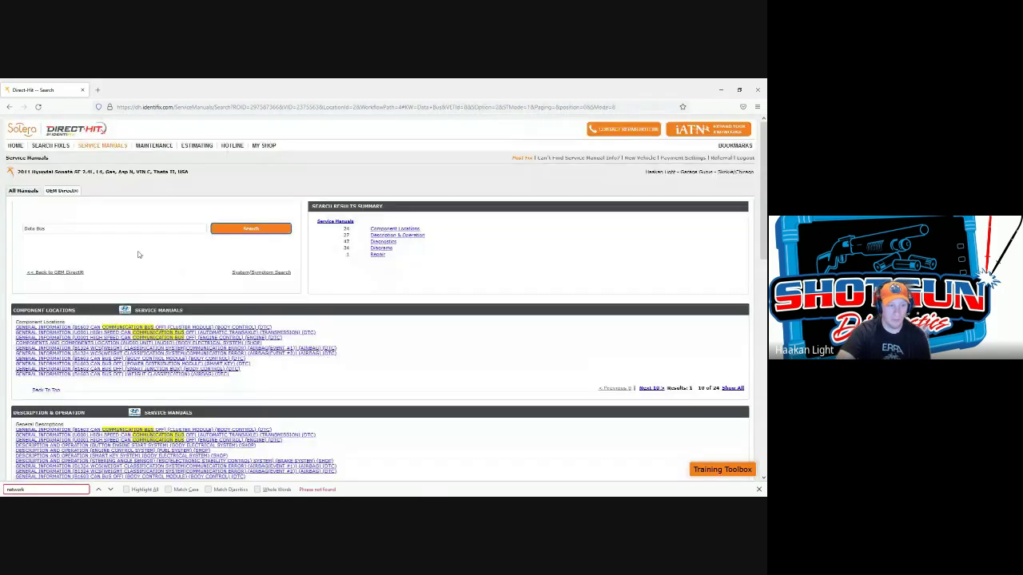
{"action": "scroll", "coordinate": [341, 304], "scroll_direction": "down", "scroll_amount": 10}
{"action": "scroll", "coordinate": [471, 336], "scroll_direction": "down", "scroll_amount": 3}
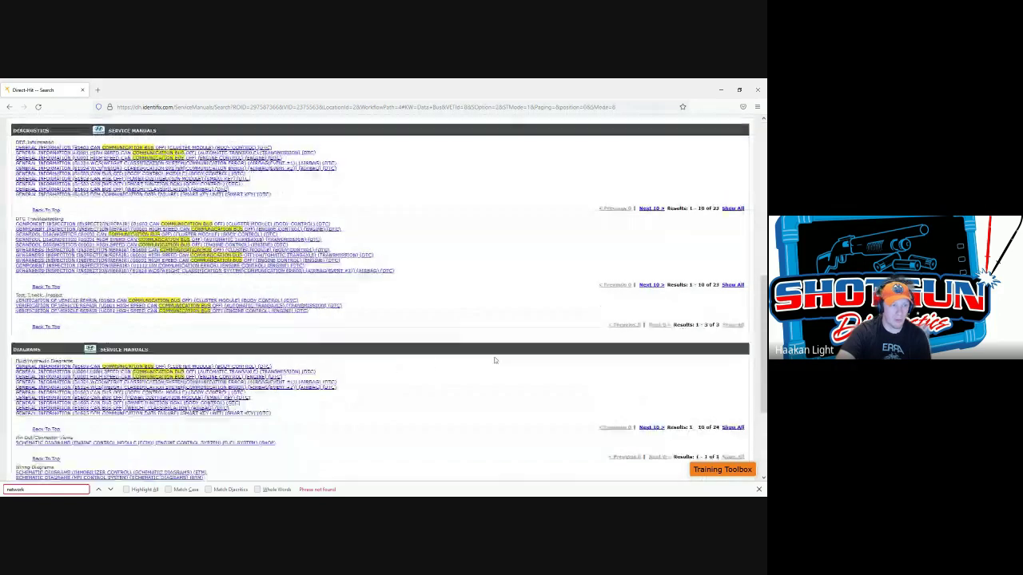
{"action": "scroll", "coordinate": [485, 363], "scroll_direction": "down", "scroll_amount": 2}
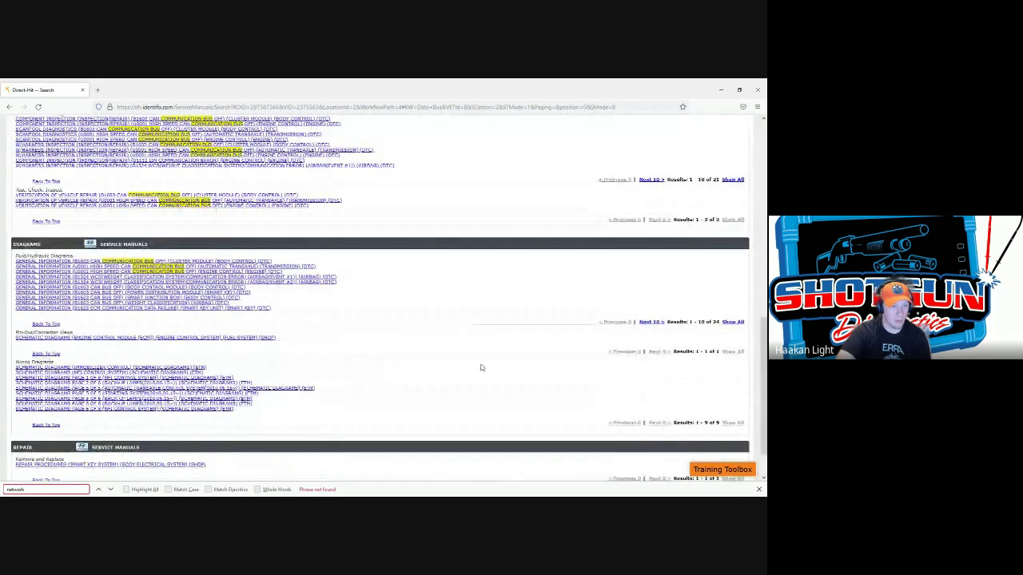
{"action": "scroll", "coordinate": [399, 361], "scroll_direction": "down", "scroll_amount": 1}
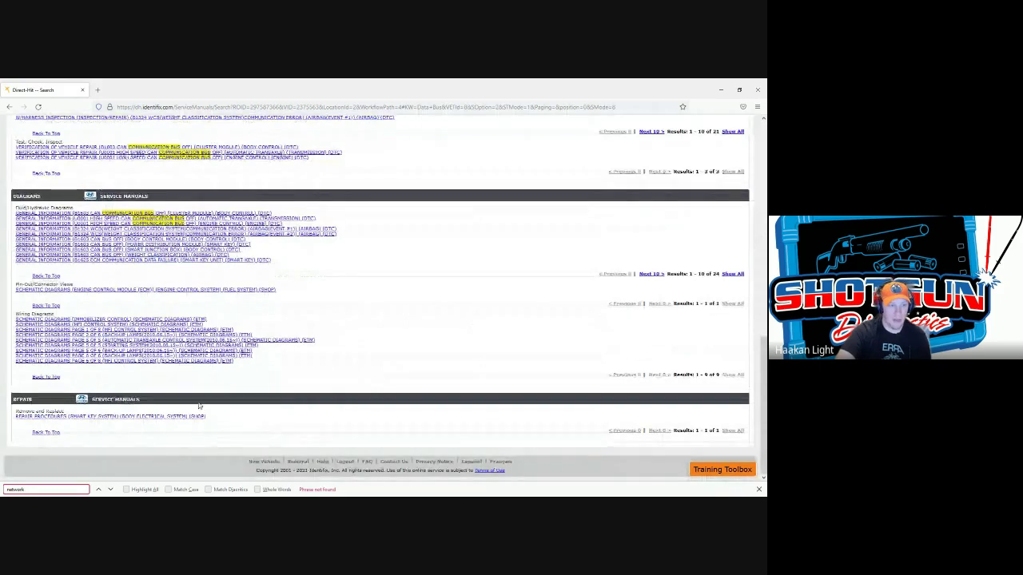
- Open page 6 of the MFI Control System schematic diagrams, examine the wiring down to the PCM, and close it
{"action": "left_click", "coordinate": [113, 361]}
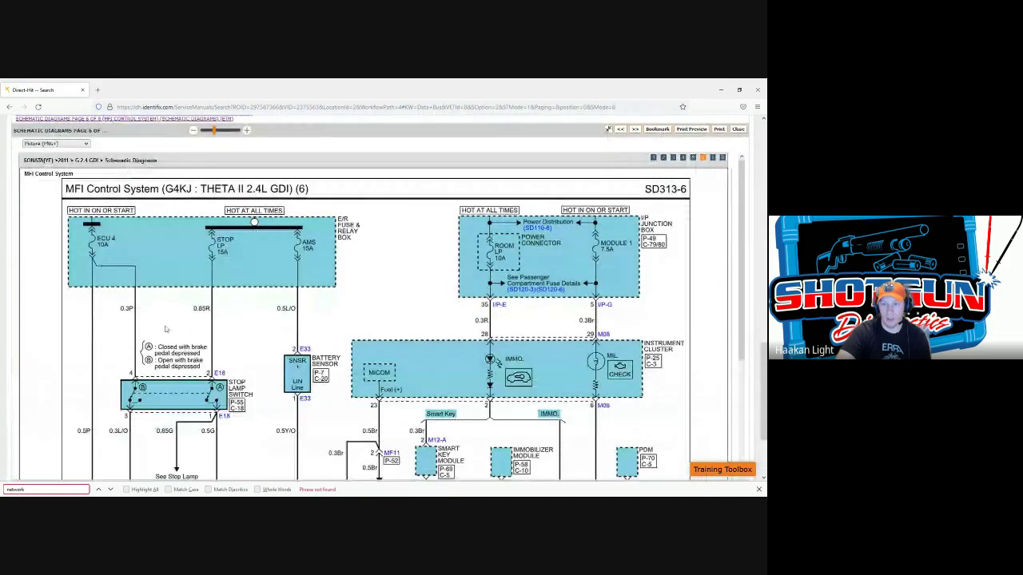
{"action": "left_click", "coordinate": [182, 323]}
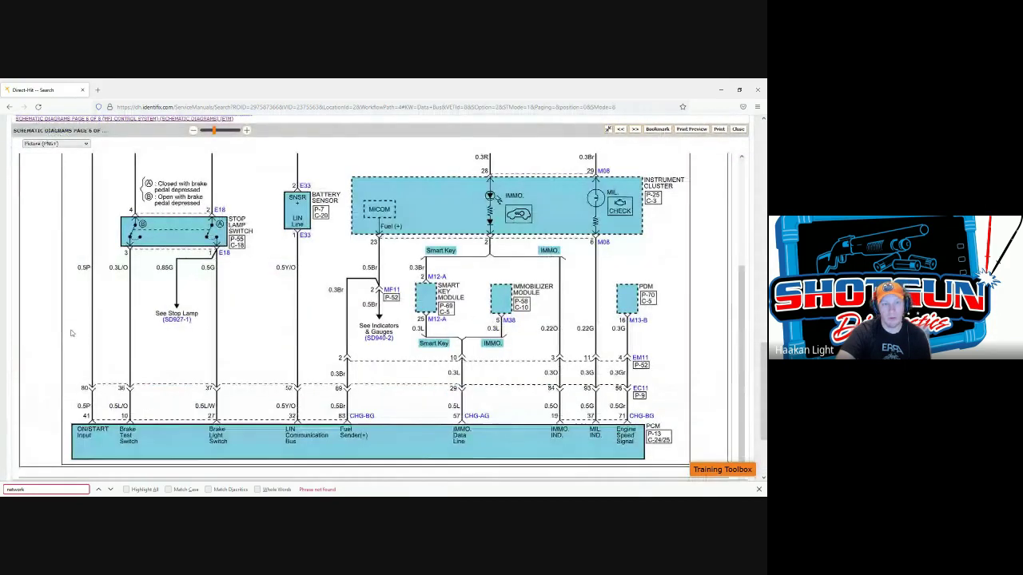
{"action": "scroll", "coordinate": [88, 319], "scroll_direction": "down", "scroll_amount": 1}
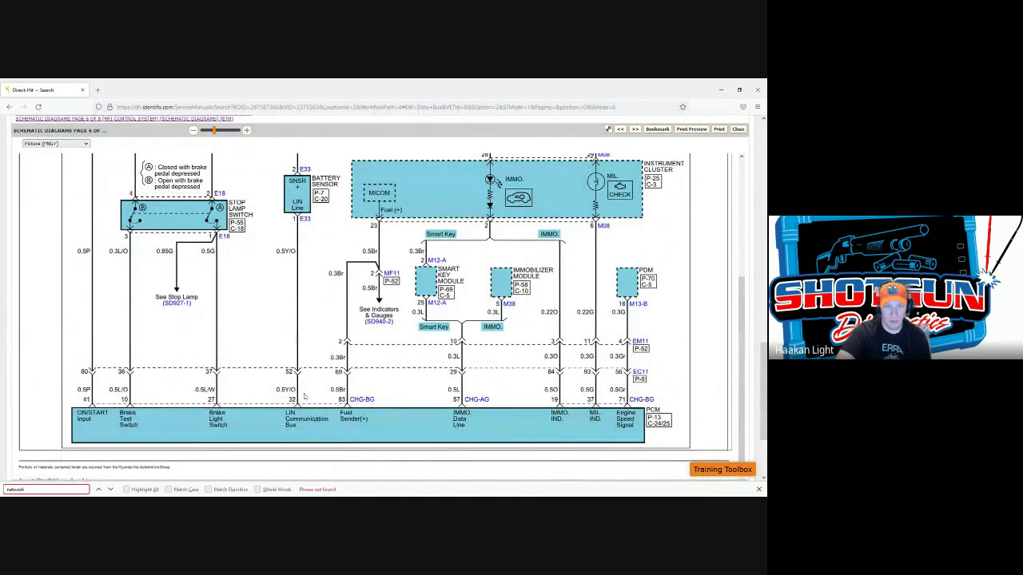
{"action": "scroll", "coordinate": [734, 184], "scroll_direction": "up", "scroll_amount": 3}
{"action": "scroll", "coordinate": [733, 184], "scroll_direction": "up", "scroll_amount": 2}
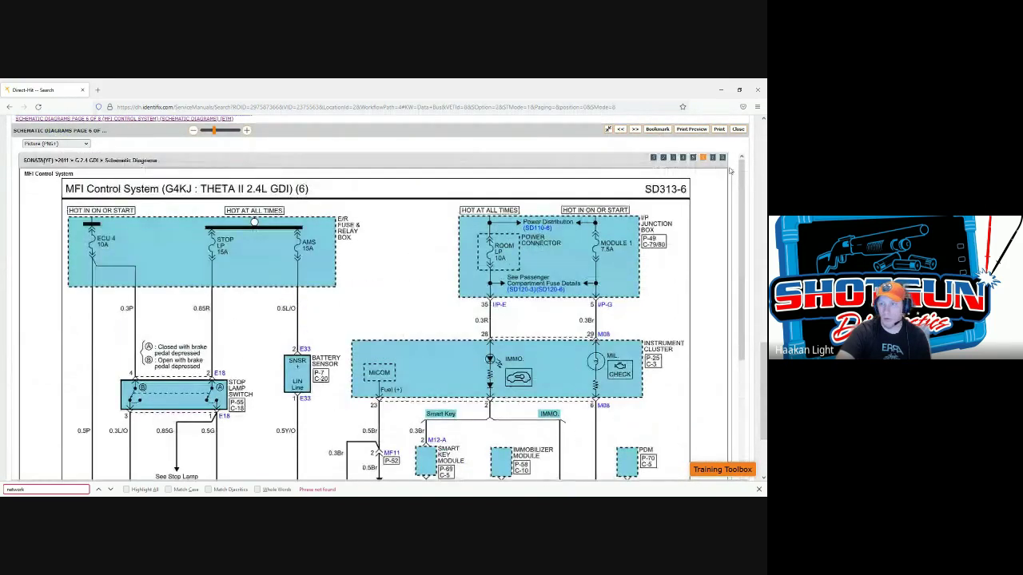
{"action": "left_click", "coordinate": [738, 128]}
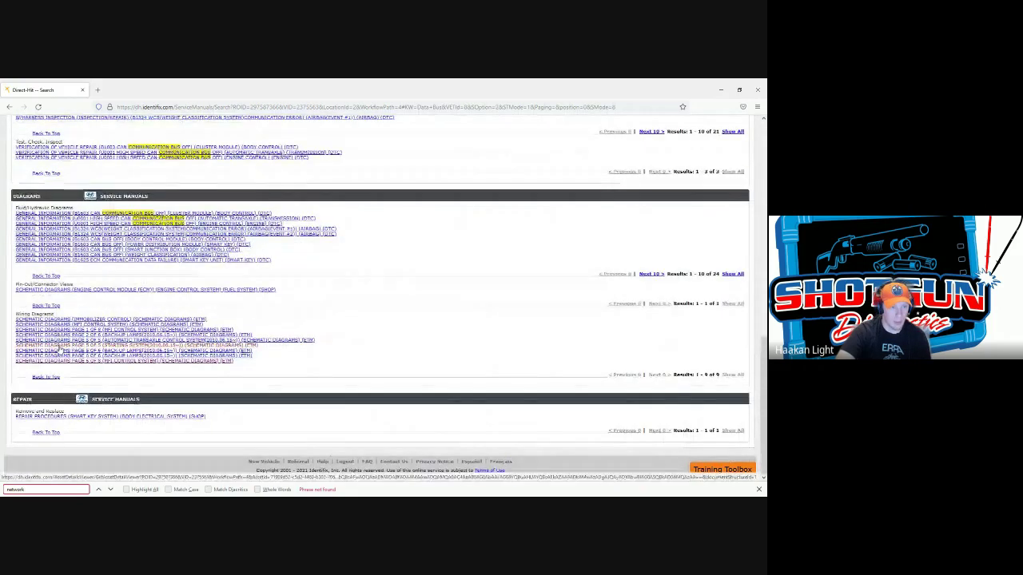
- Open page 1 of the MFI Control System schematic diagrams in an enlarged viewer and examine the PCM terminal information
{"action": "left_click", "coordinate": [95, 329]}
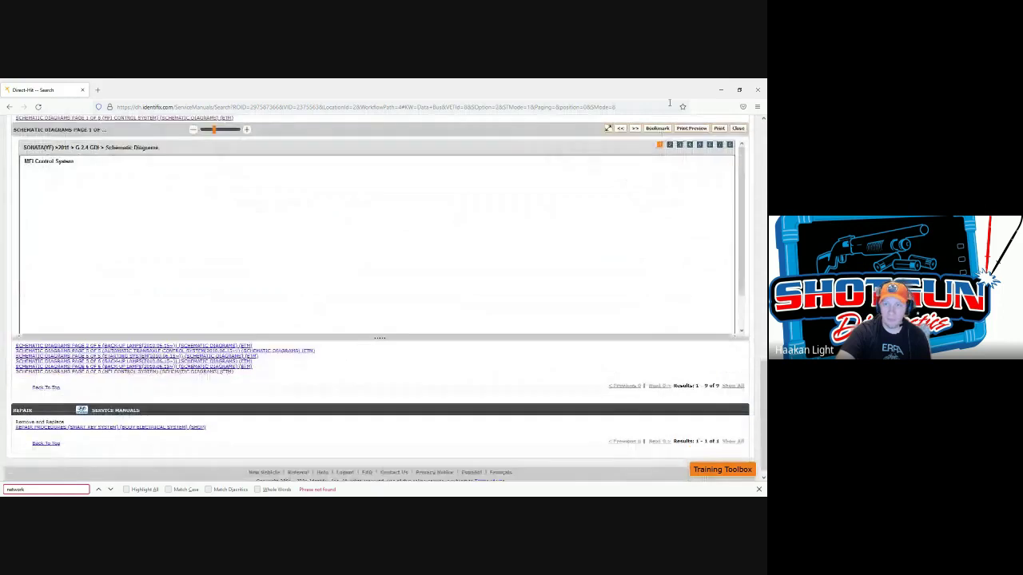
{"action": "left_click", "coordinate": [607, 129]}
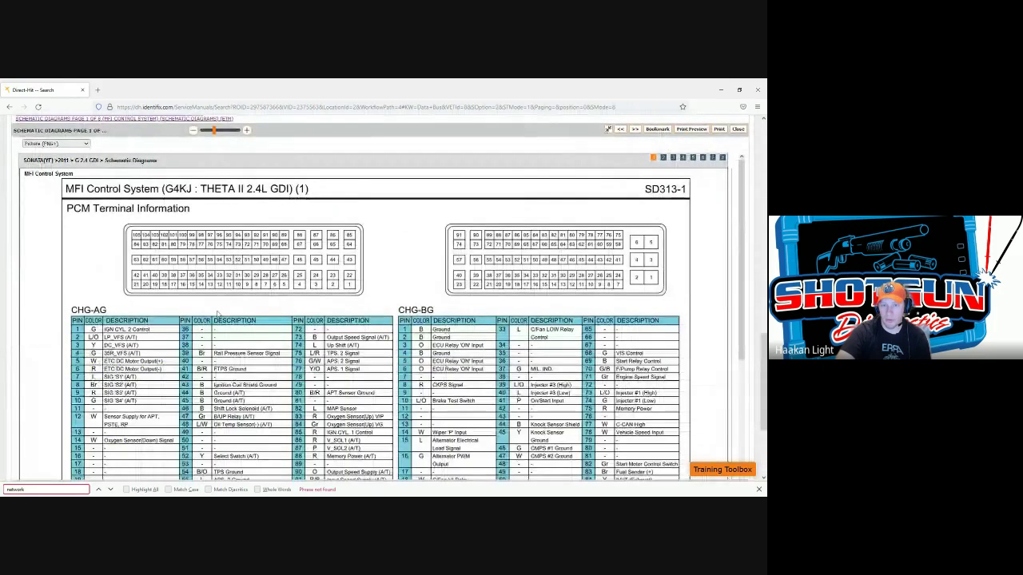
{"action": "scroll", "coordinate": [374, 320], "scroll_direction": "down", "scroll_amount": 10}
{"action": "scroll", "coordinate": [362, 375], "scroll_direction": "up", "scroll_amount": 8}
{"action": "scroll", "coordinate": [361, 376], "scroll_direction": "up", "scroll_amount": 3}
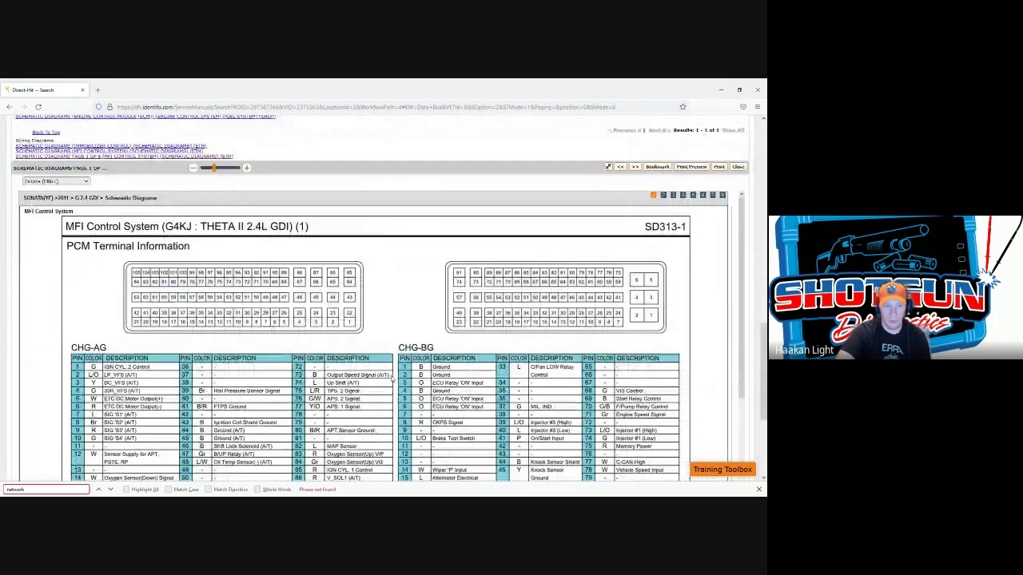
- Switch to page 2 of the MFI Control System schematics and examine the full circuit diagrams around CHG-AG and CHG-BG
{"action": "left_click", "coordinate": [663, 199]}
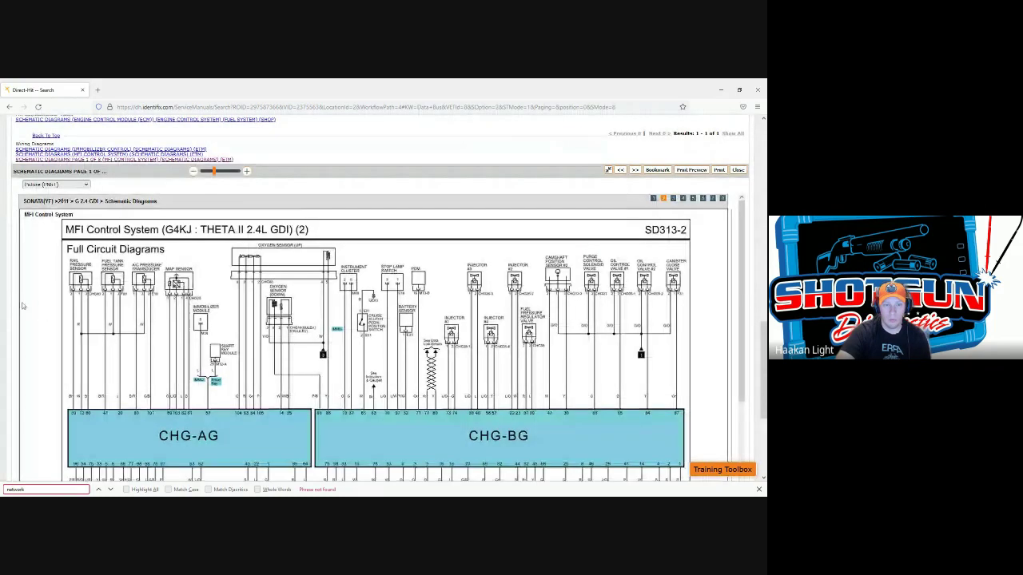
{"action": "scroll", "coordinate": [47, 306], "scroll_direction": "down", "scroll_amount": 2}
{"action": "scroll", "coordinate": [47, 306], "scroll_direction": "down", "scroll_amount": 2}
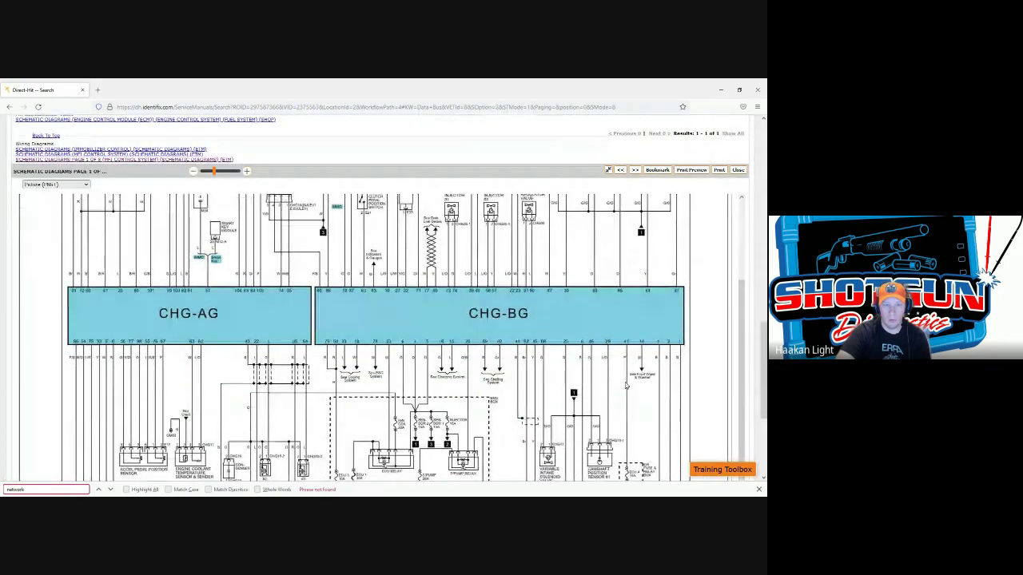
{"action": "scroll", "coordinate": [227, 359], "scroll_direction": "down", "scroll_amount": 2}
{"action": "scroll", "coordinate": [559, 380], "scroll_direction": "down", "scroll_amount": 2}
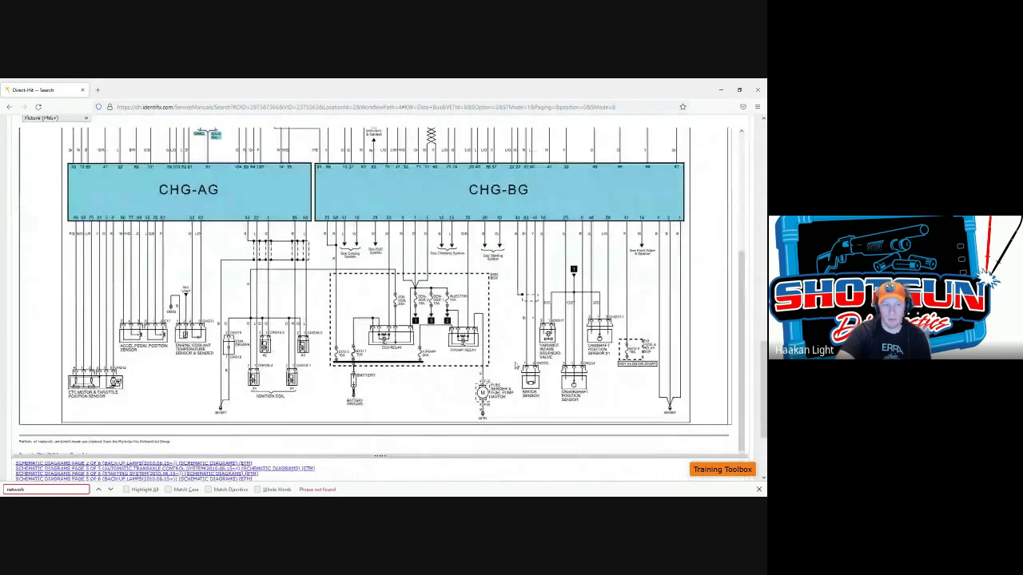
{"action": "scroll", "coordinate": [559, 381], "scroll_direction": "up", "scroll_amount": 4}
{"action": "scroll", "coordinate": [672, 120], "scroll_direction": "up", "scroll_amount": 2}
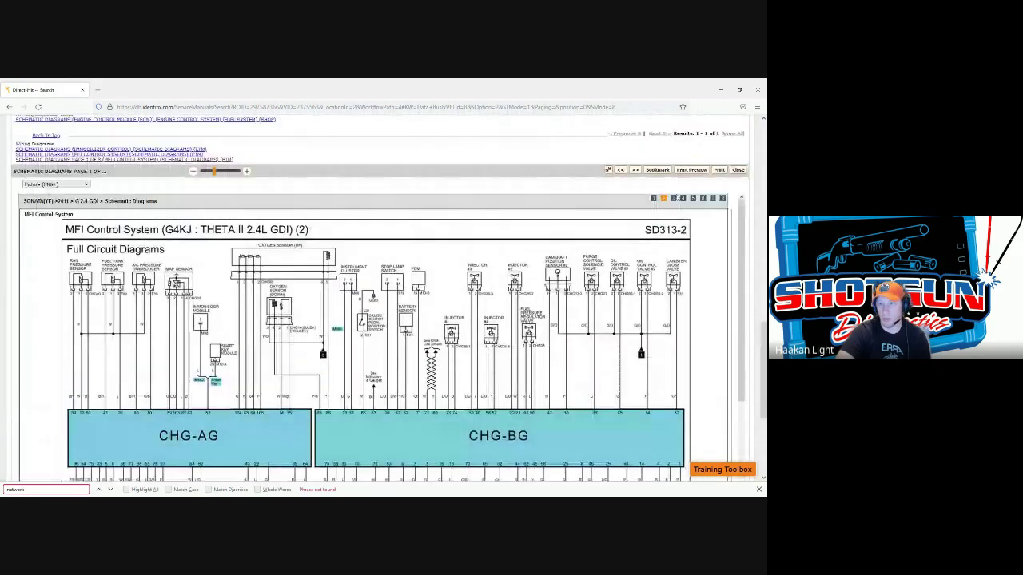
- Examine pages 3 and 4 of the MFI Control System schematics and close the diagram viewer
{"action": "left_click", "coordinate": [672, 198]}
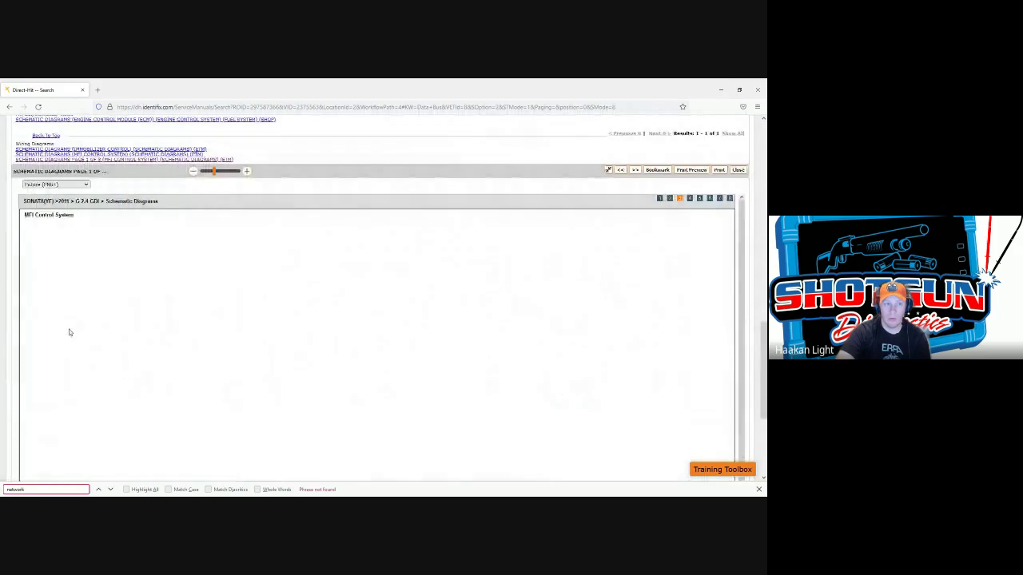
{"action": "scroll", "coordinate": [50, 323], "scroll_direction": "down", "scroll_amount": 5}
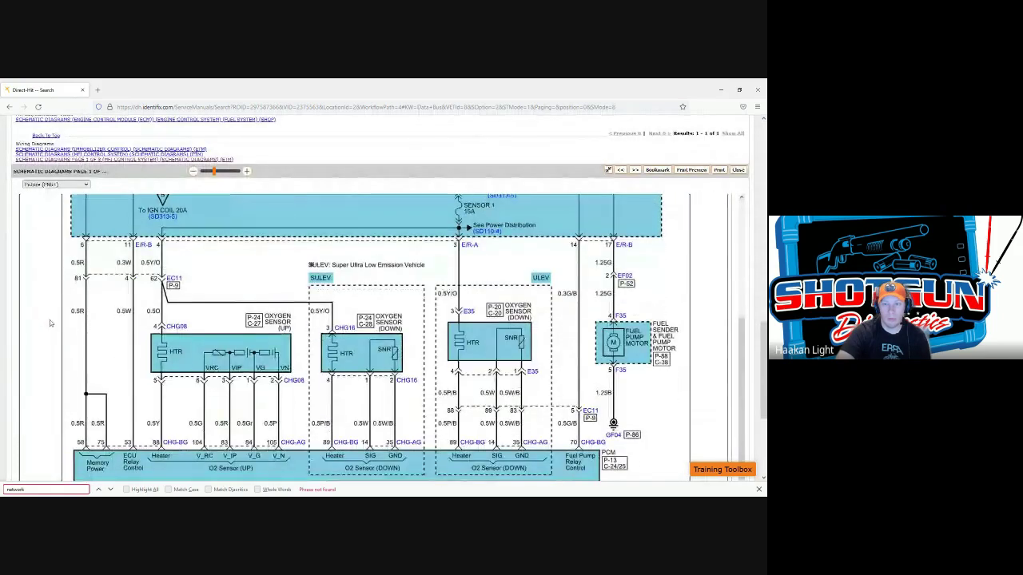
{"action": "scroll", "coordinate": [643, 211], "scroll_direction": "up", "scroll_amount": 5}
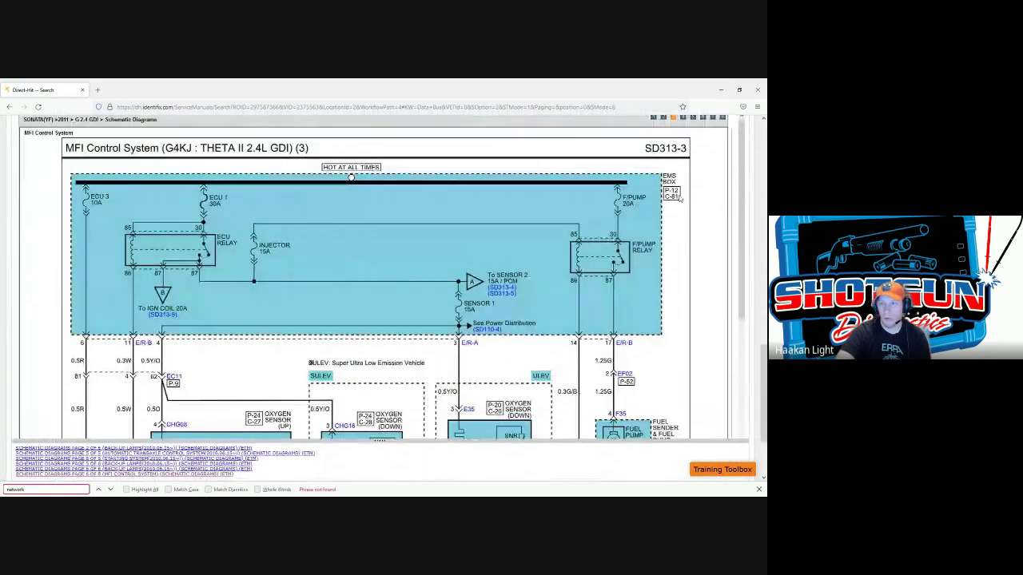
{"action": "scroll", "coordinate": [679, 200], "scroll_direction": "up", "scroll_amount": 1}
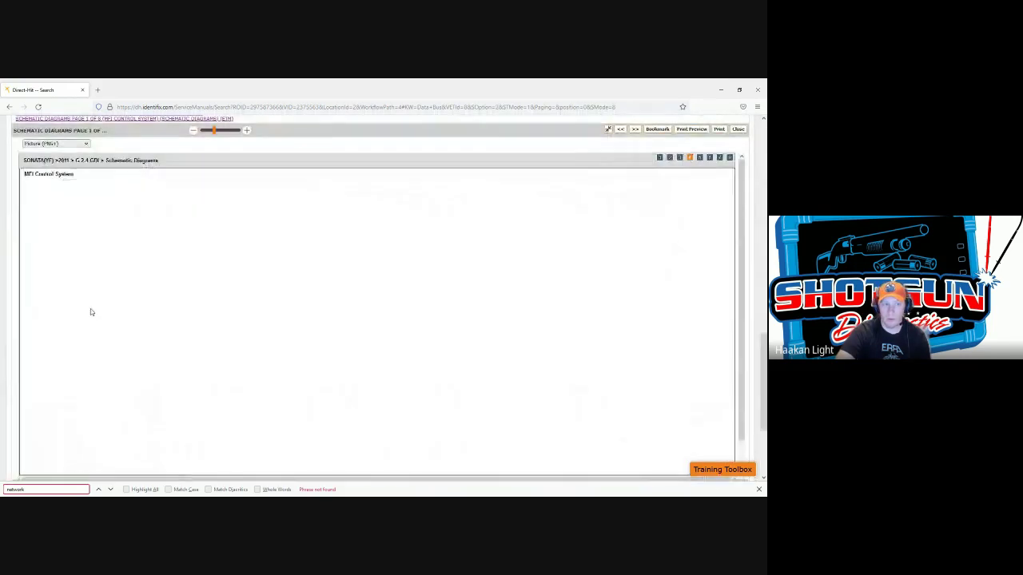
{"action": "scroll", "coordinate": [90, 312], "scroll_direction": "down", "scroll_amount": 4}
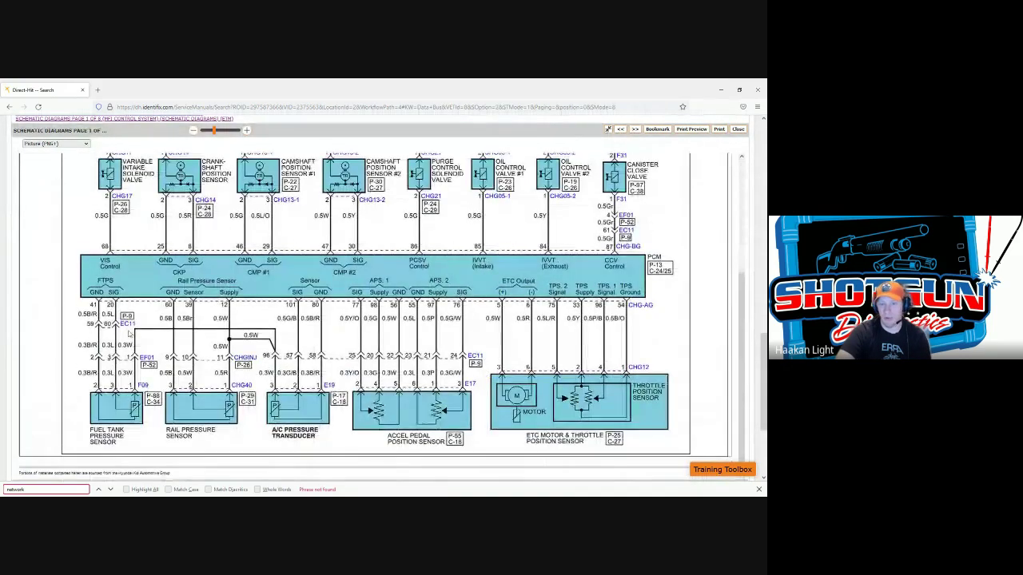
{"action": "scroll", "coordinate": [375, 312], "scroll_direction": "up", "scroll_amount": 5}
{"action": "scroll", "coordinate": [743, 133], "scroll_direction": "up", "scroll_amount": 1}
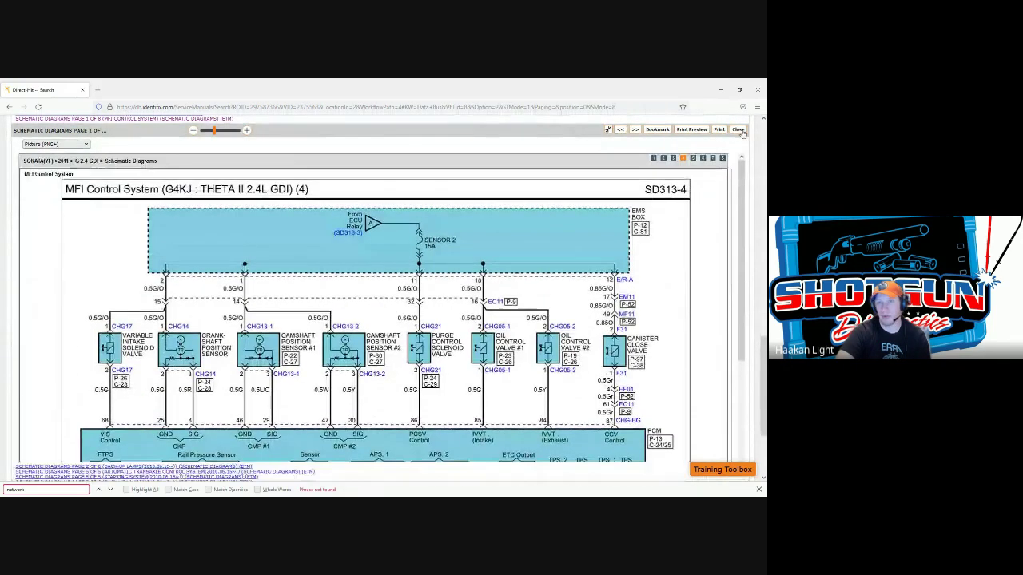
{"action": "left_click", "coordinate": [739, 131]}
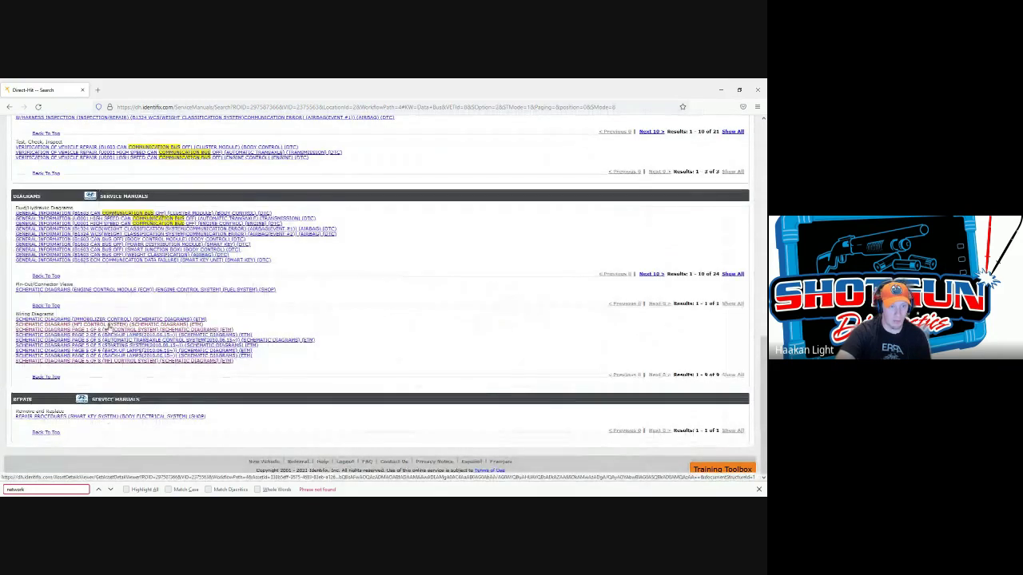
- Open the MFI Control System wiring diagram entry without a page number, check its first sheet and close it
{"action": "left_click", "coordinate": [108, 325]}
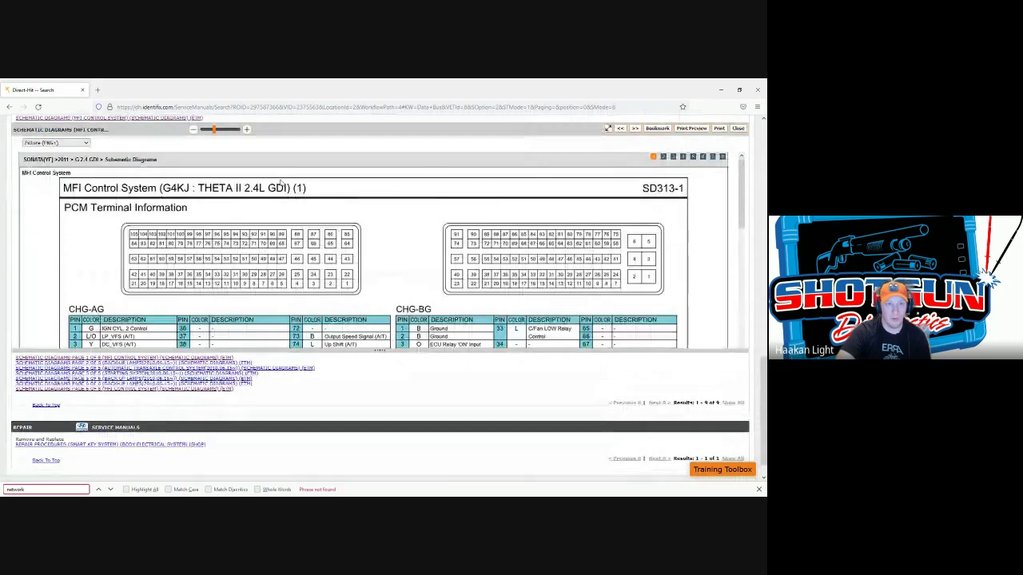
{"action": "scroll", "coordinate": [279, 182], "scroll_direction": "down", "scroll_amount": 5}
{"action": "scroll", "coordinate": [280, 182], "scroll_direction": "down", "scroll_amount": 2}
{"action": "left_click", "coordinate": [738, 130]}
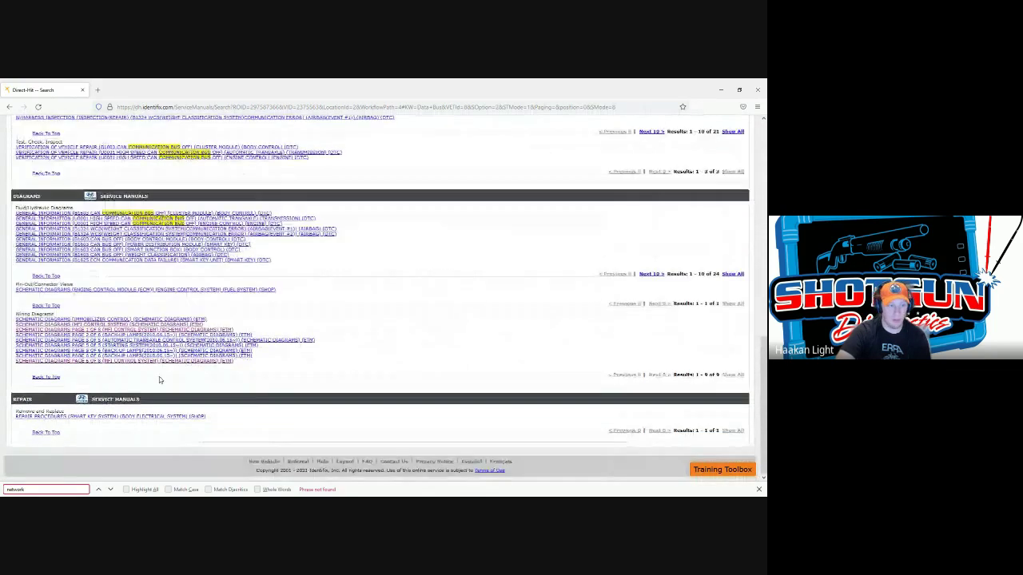
- Search the service manuals for "CAN" and look through the results down to the wiring diagrams
{"action": "scroll", "coordinate": [178, 373], "scroll_direction": "up", "scroll_amount": 10}
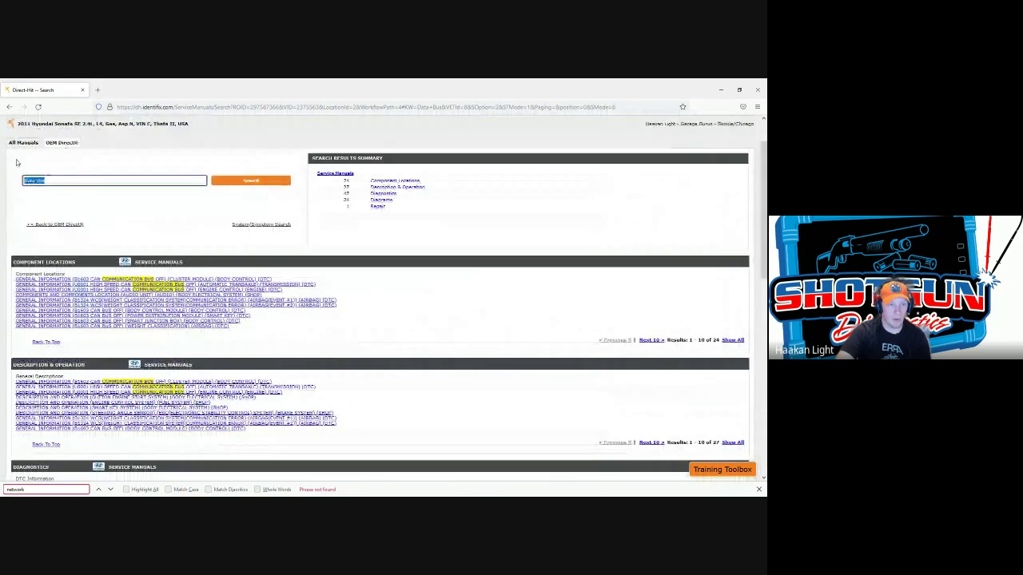
{"action": "type", "text": "CAN"}
{"action": "key", "text": "Return"}
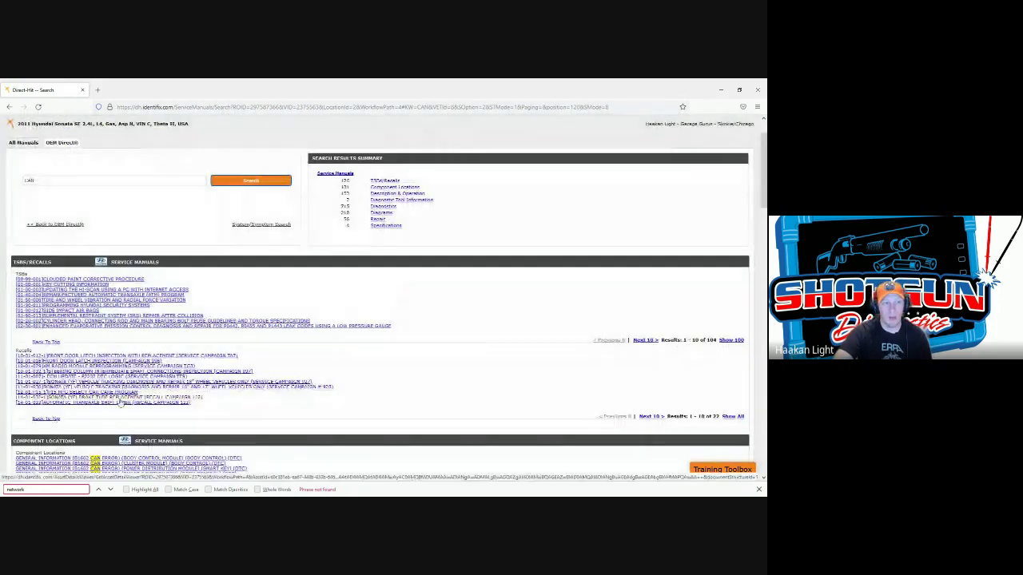
{"action": "scroll", "coordinate": [306, 383], "scroll_direction": "down", "scroll_amount": 4}
{"action": "scroll", "coordinate": [307, 383], "scroll_direction": "down", "scroll_amount": 8}
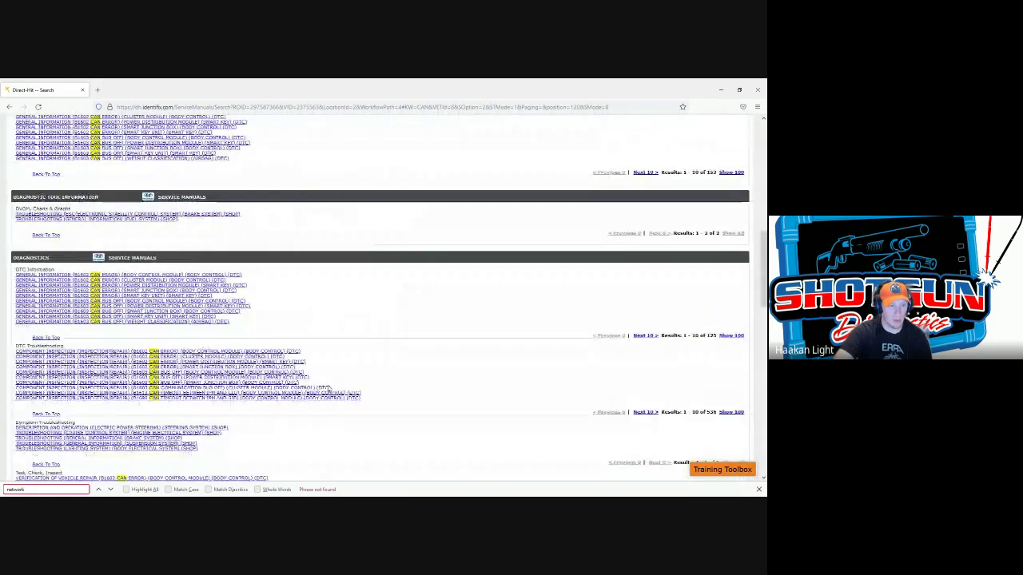
{"action": "scroll", "coordinate": [380, 404], "scroll_direction": "down", "scroll_amount": 3}
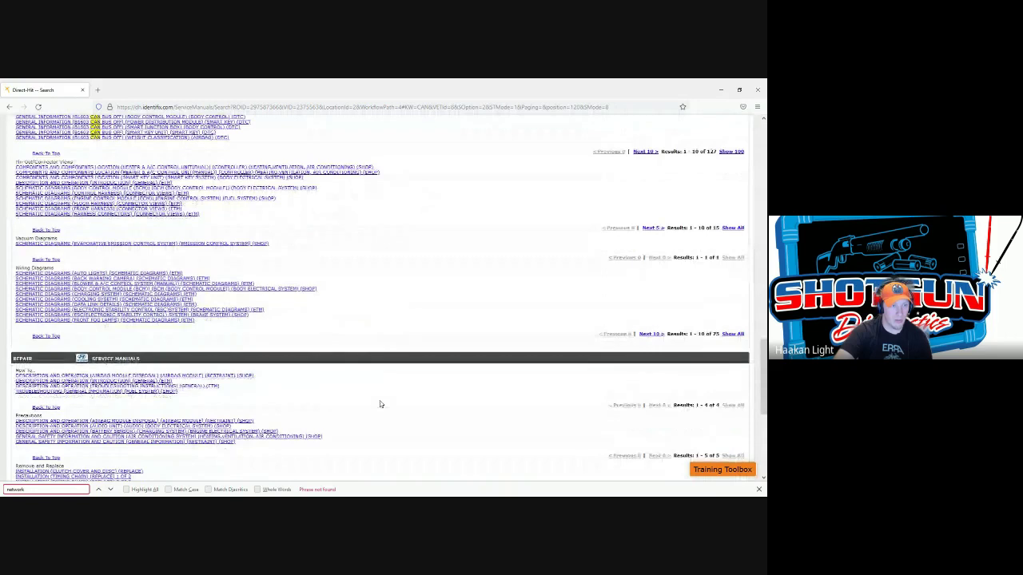
- Show all wiring diagram results, open page 2 of the Data Link Details schematics enlarged and examine the multipurpose check connector circuits
{"action": "left_click", "coordinate": [731, 334]}
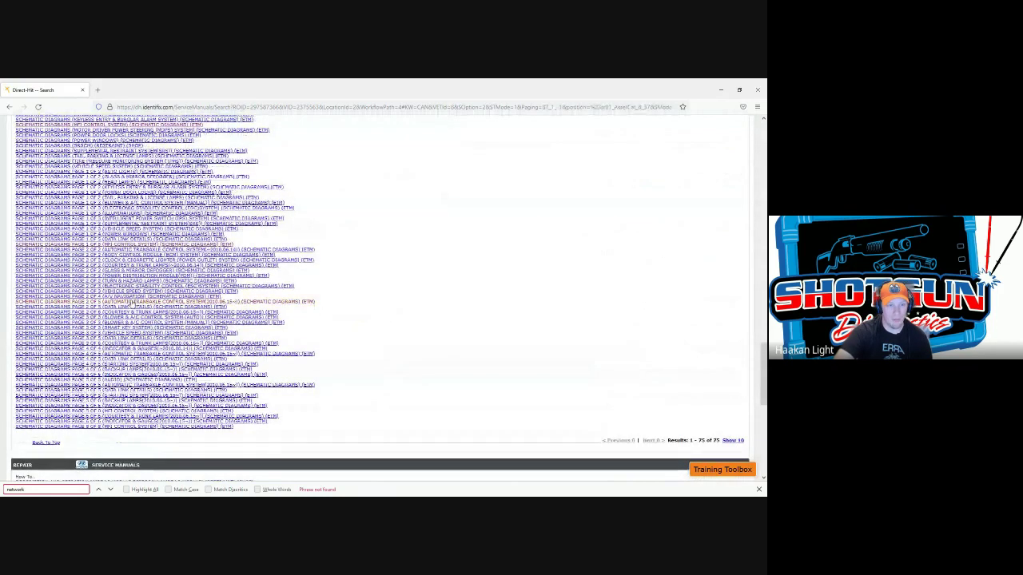
{"action": "left_click", "coordinate": [125, 307]}
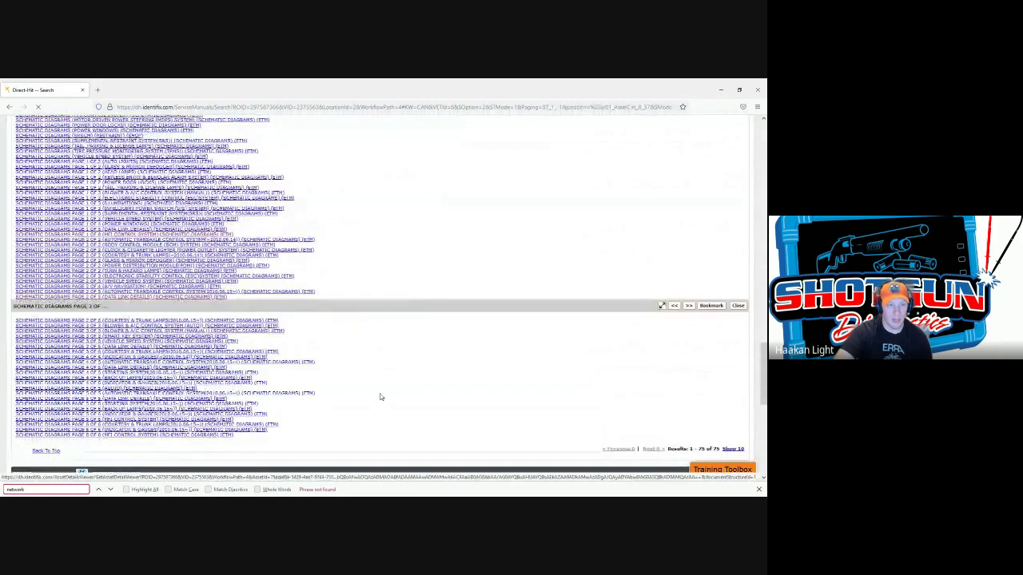
{"action": "left_click", "coordinate": [608, 129]}
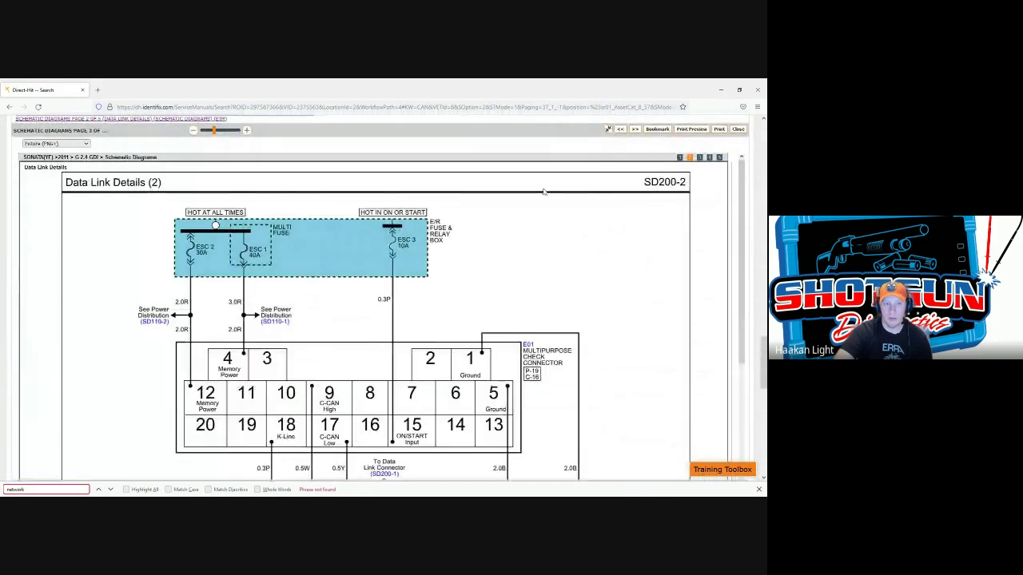
{"action": "scroll", "coordinate": [92, 330], "scroll_direction": "down", "scroll_amount": 4}
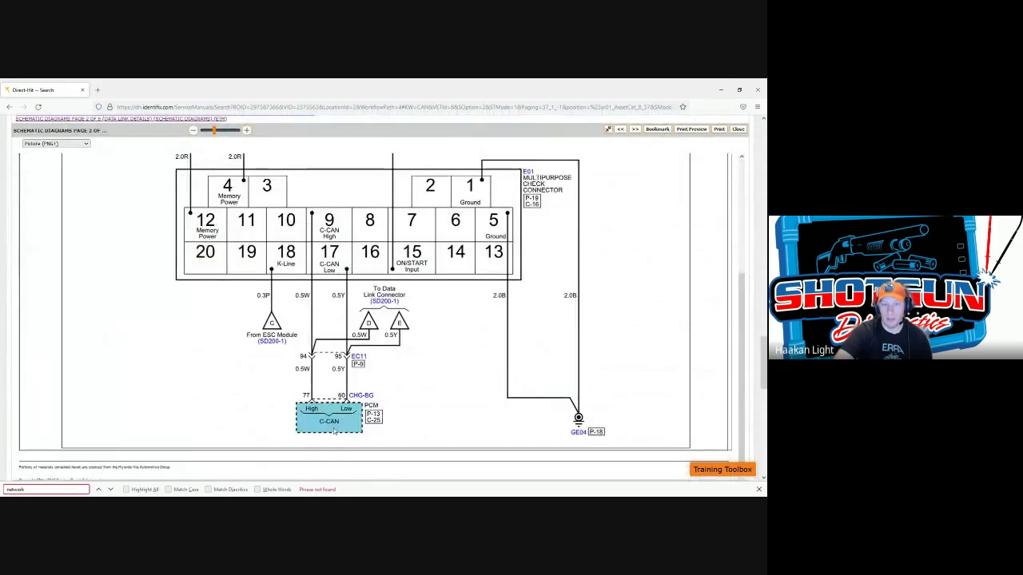
{"action": "scroll", "coordinate": [636, 203], "scroll_direction": "up", "scroll_amount": 4}
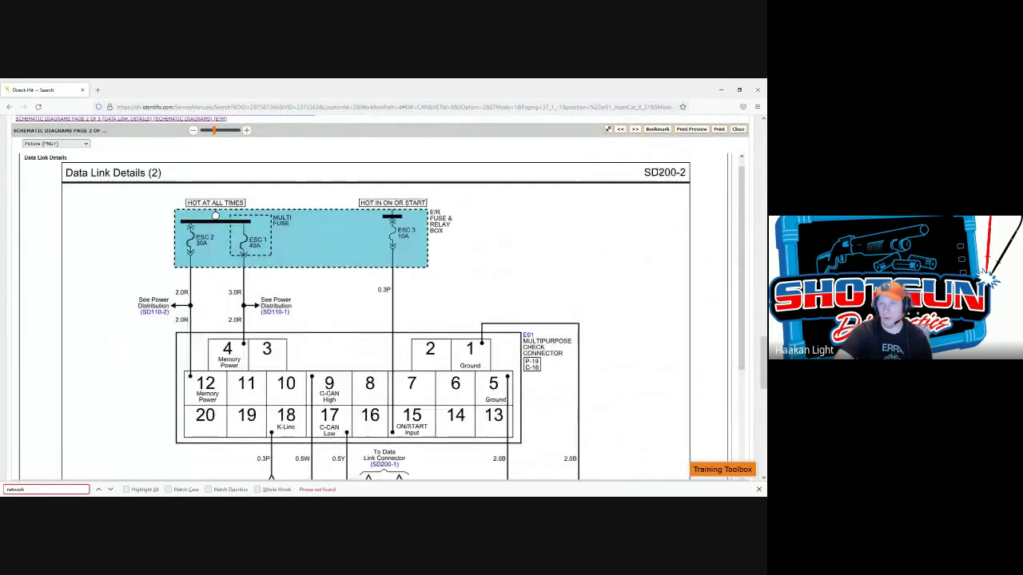
{"action": "scroll", "coordinate": [608, 224], "scroll_direction": "up", "scroll_amount": 1}
- Switch to page 3 of the Data Link Details schematics and examine the C-CAN modules wired to the joint connector
{"action": "left_click", "coordinate": [699, 158]}
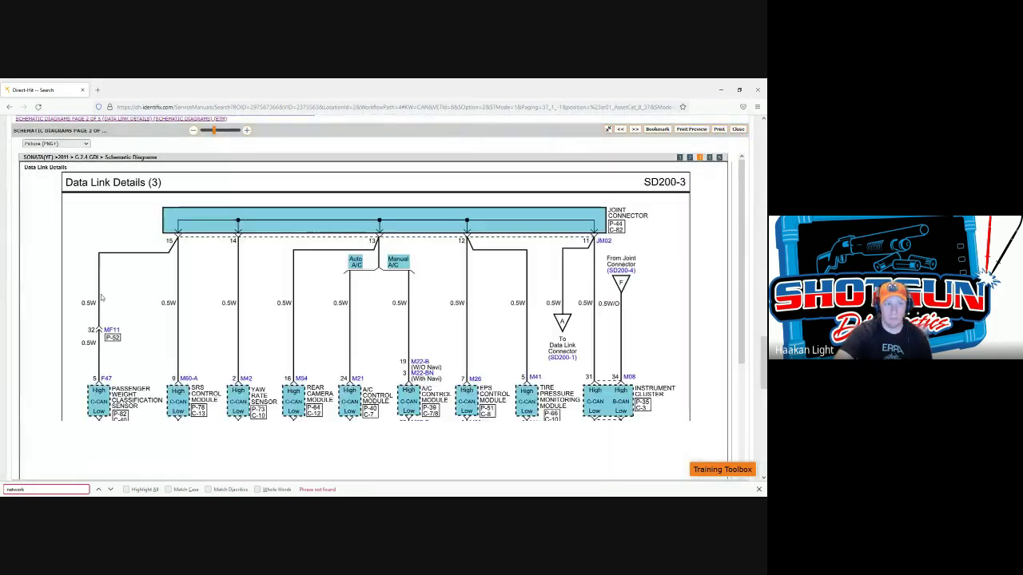
{"action": "scroll", "coordinate": [128, 311], "scroll_direction": "down", "scroll_amount": 2}
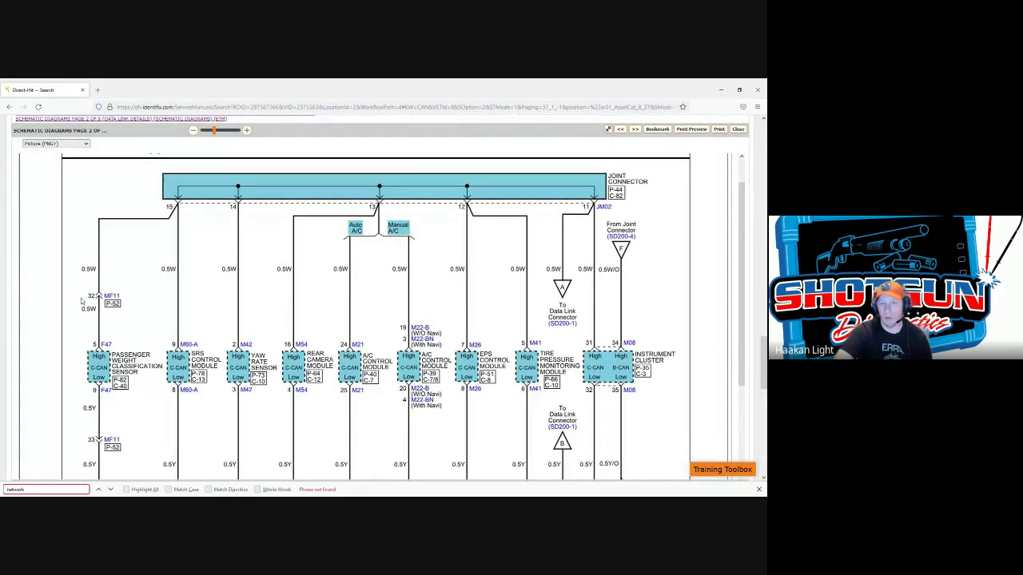
{"action": "scroll", "coordinate": [519, 377], "scroll_direction": "up", "scroll_amount": 1}
{"action": "scroll", "coordinate": [520, 377], "scroll_direction": "up", "scroll_amount": 1}
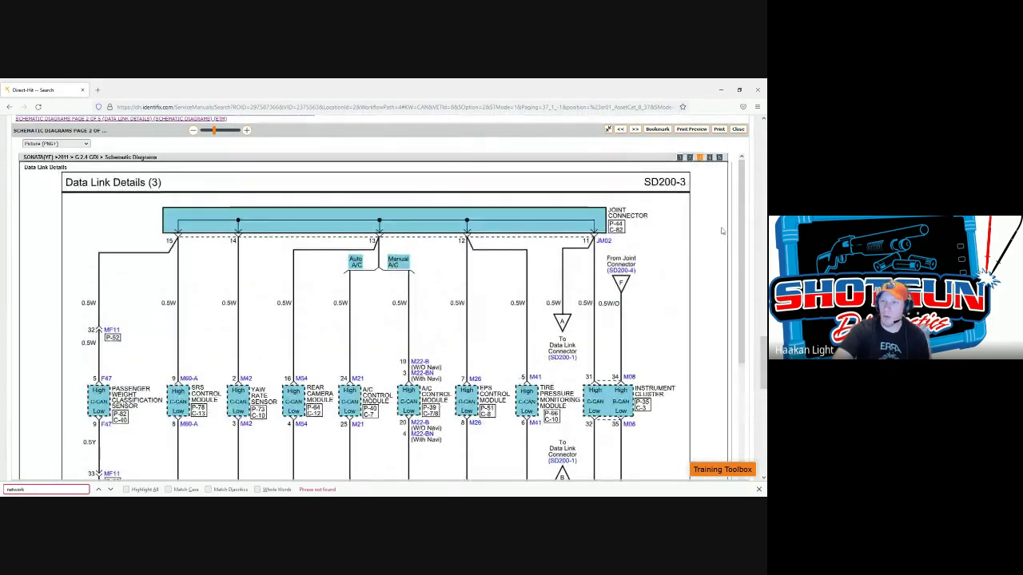
- Switch to page 4 of the Data Link Details schematics, examine the B-CAN and M-CAN module wiring and close the diagram viewer
{"action": "left_click", "coordinate": [404, 266]}
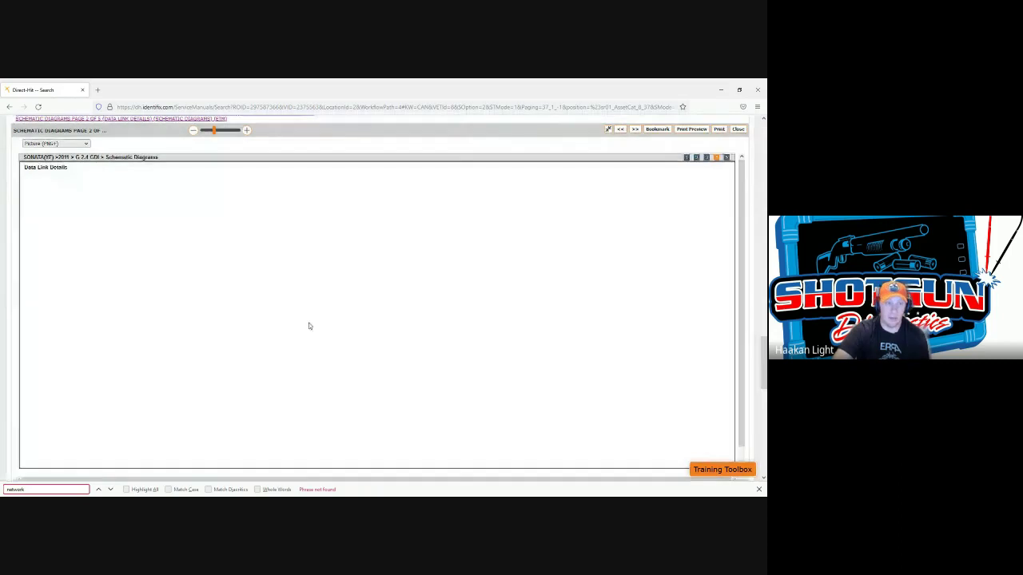
{"action": "scroll", "coordinate": [111, 334], "scroll_direction": "down", "scroll_amount": 3}
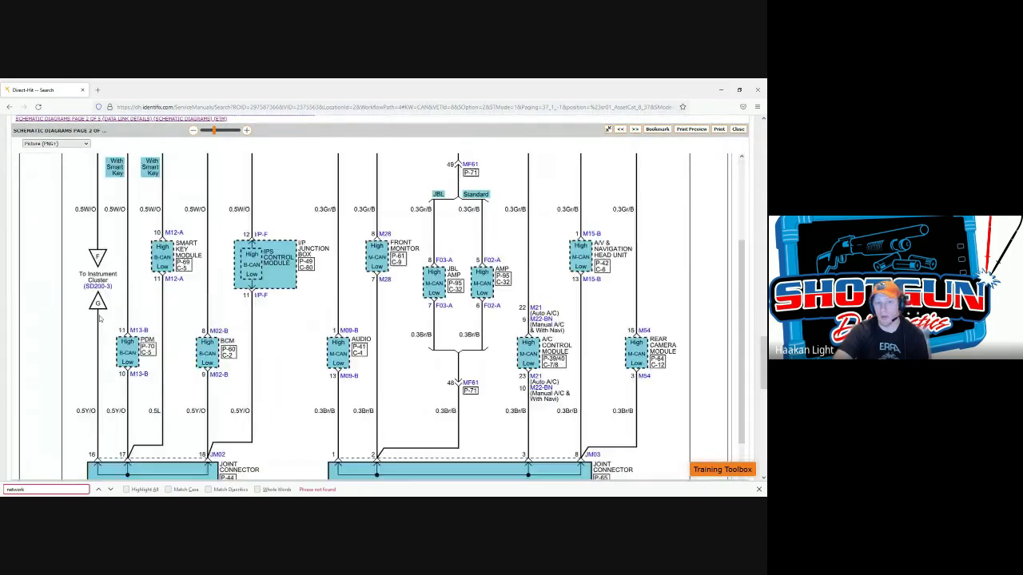
{"action": "scroll", "coordinate": [100, 319], "scroll_direction": "down", "scroll_amount": 1}
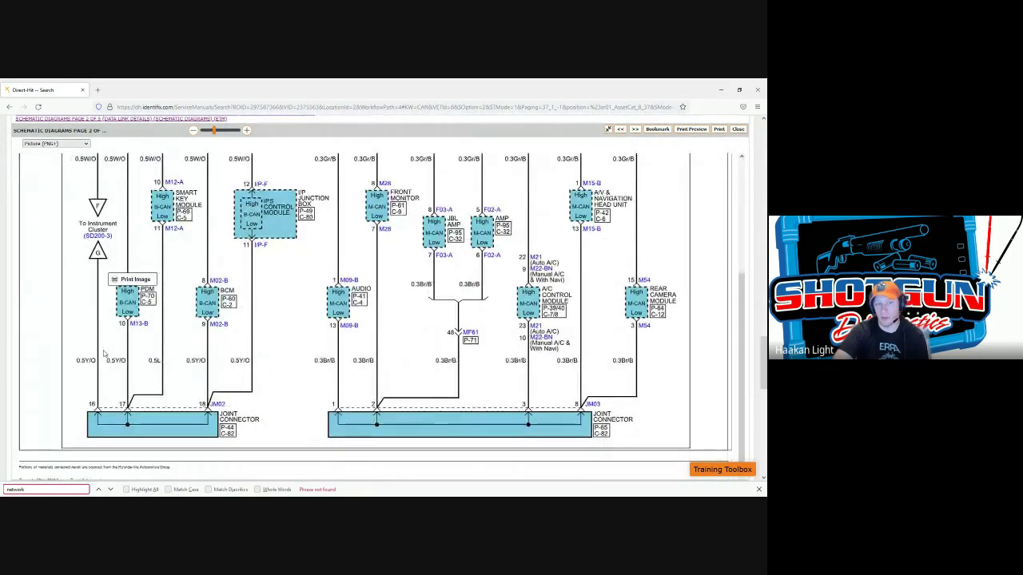
{"action": "scroll", "coordinate": [139, 173], "scroll_direction": "up", "scroll_amount": 2}
{"action": "scroll", "coordinate": [139, 172], "scroll_direction": "up", "scroll_amount": 2}
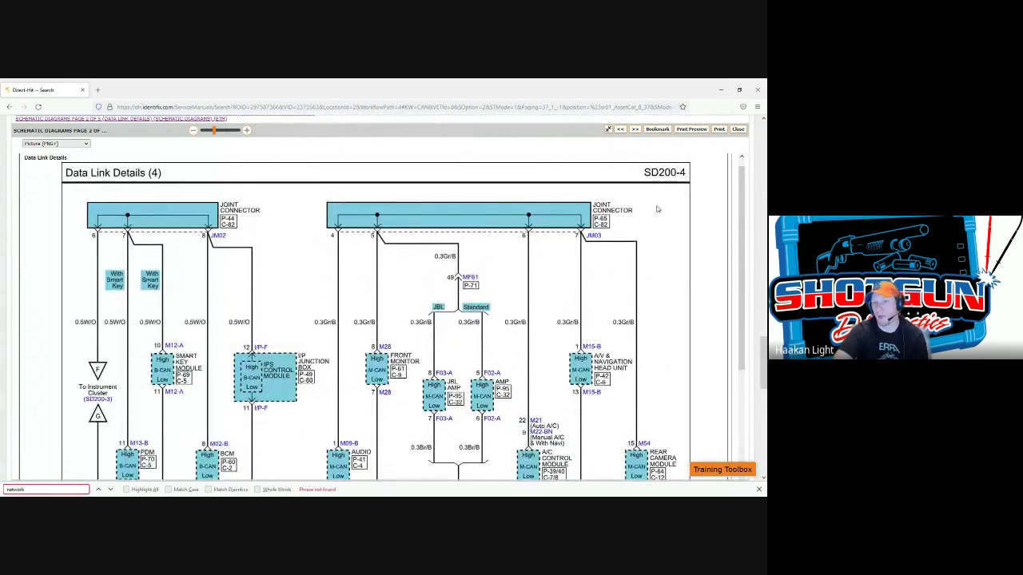
{"action": "scroll", "coordinate": [655, 229], "scroll_direction": "down", "scroll_amount": 3}
{"action": "scroll", "coordinate": [653, 298], "scroll_direction": "up", "scroll_amount": 3}
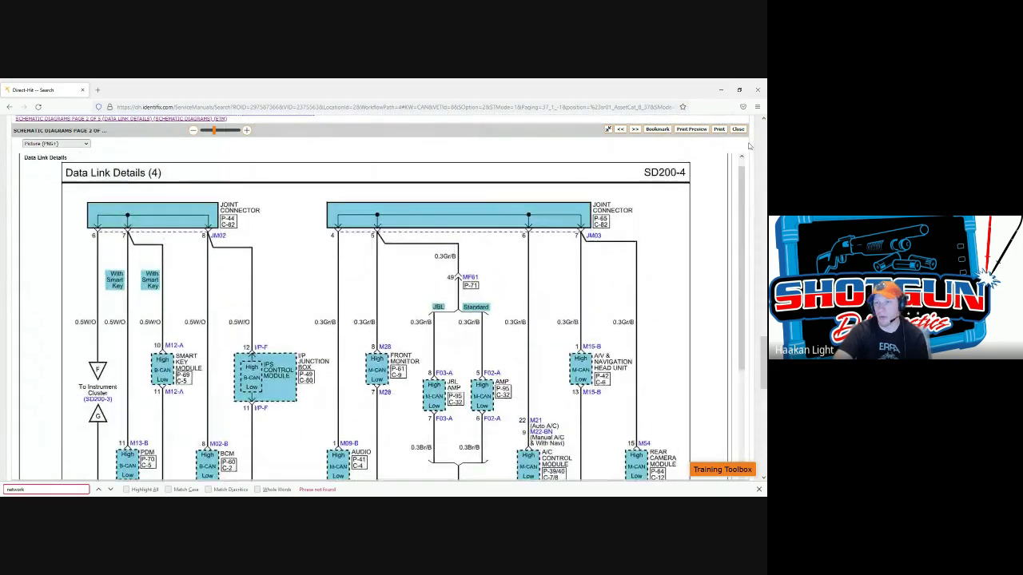
{"action": "left_click", "coordinate": [738, 128]}
- Return to the service manual index and open Data Link Details page 2 enlarged from the G 2.4 GDI ETM schematic diagrams
{"action": "scroll", "coordinate": [112, 334], "scroll_direction": "up", "scroll_amount": 5}
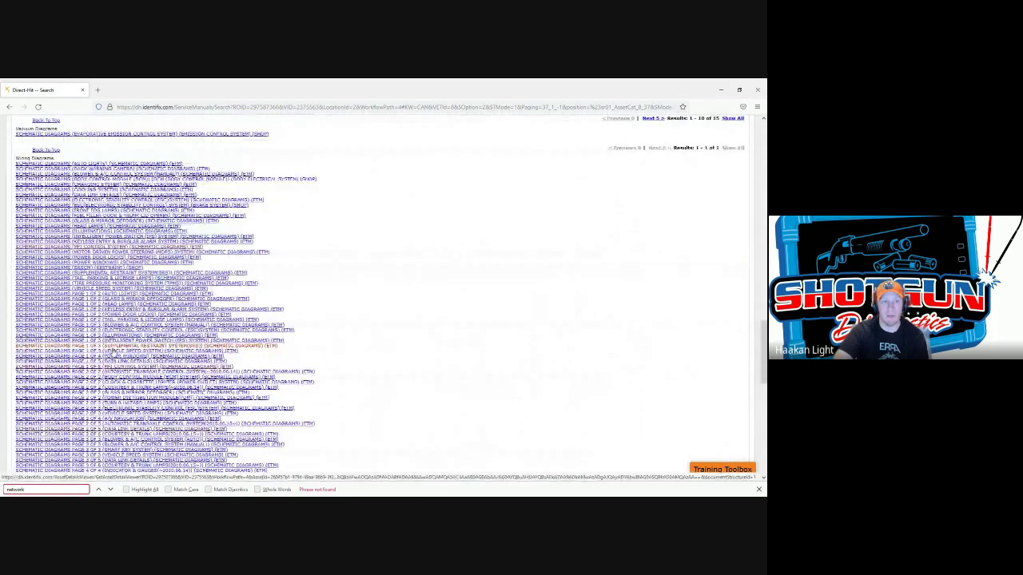
{"action": "scroll", "coordinate": [112, 352], "scroll_direction": "up", "scroll_amount": 15}
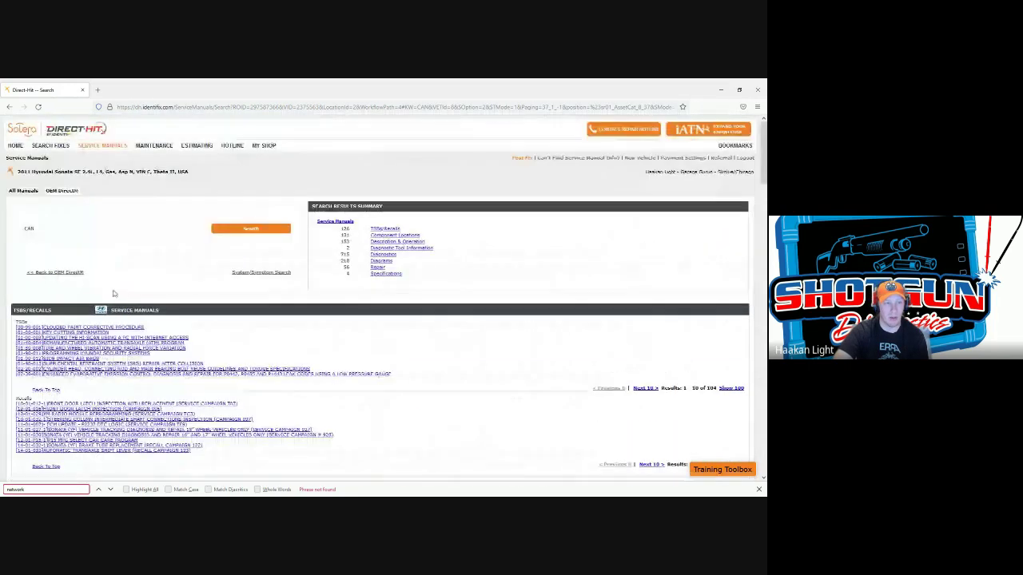
{"action": "left_click", "coordinate": [98, 146]}
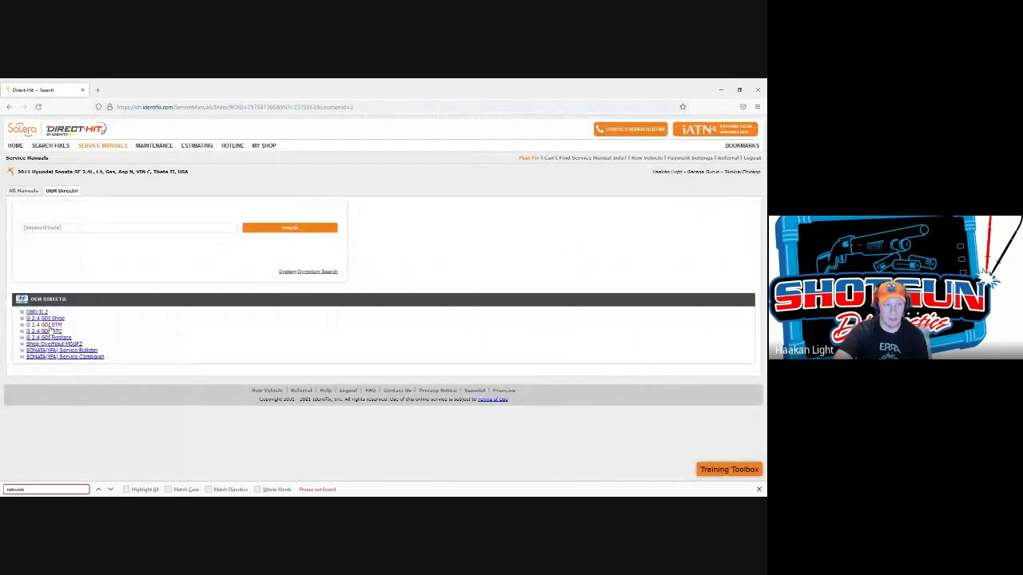
{"action": "left_click", "coordinate": [53, 338]}
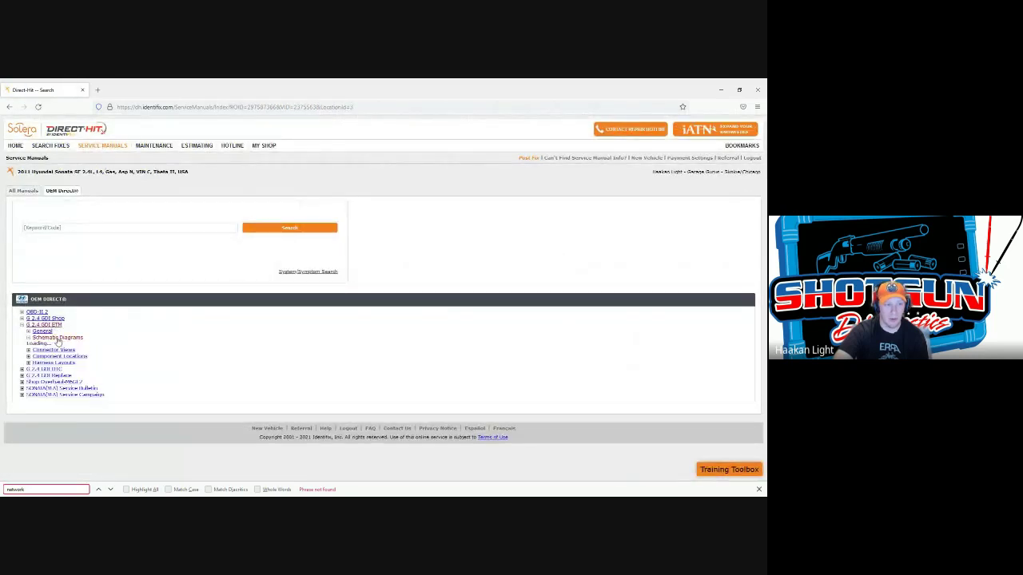
{"action": "scroll", "coordinate": [279, 421], "scroll_direction": "down", "scroll_amount": 2}
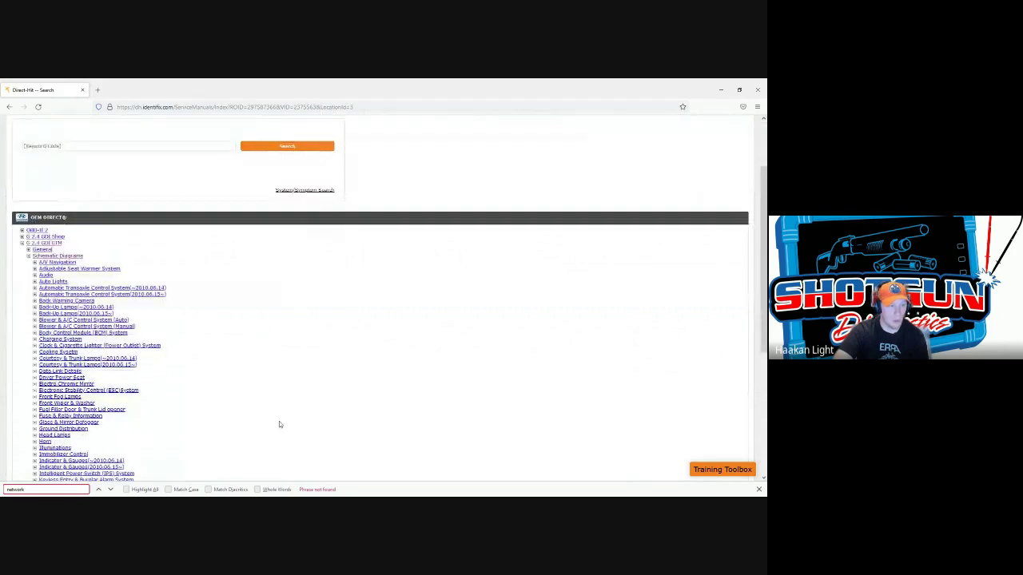
{"action": "left_click", "coordinate": [57, 371]}
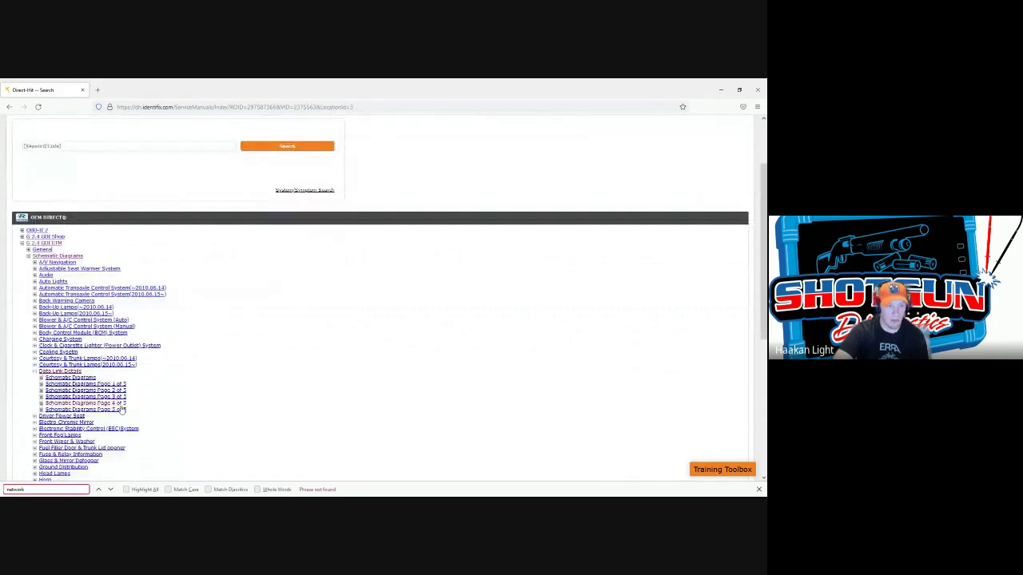
{"action": "left_click", "coordinate": [80, 391]}
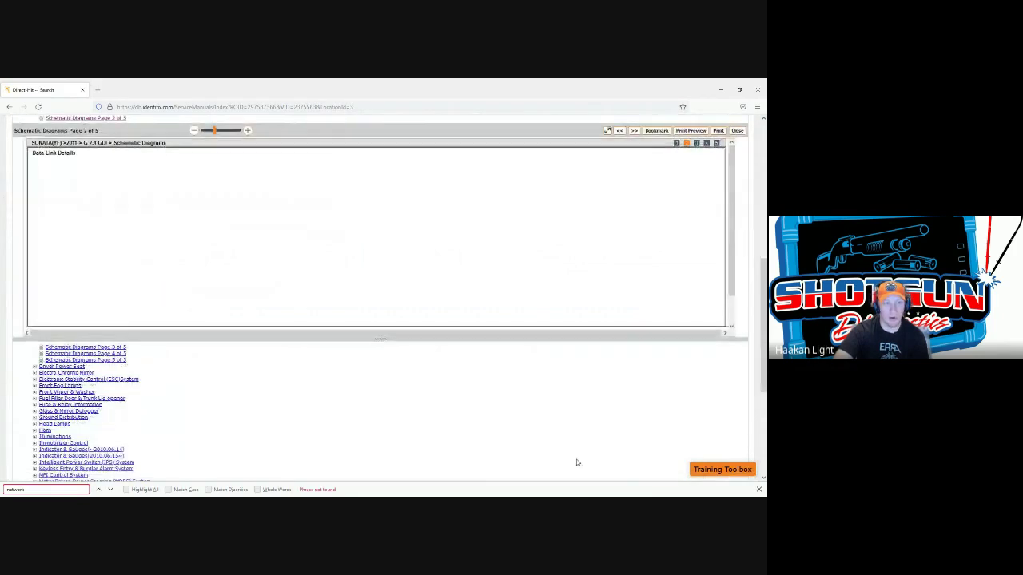
{"action": "left_click", "coordinate": [607, 130]}
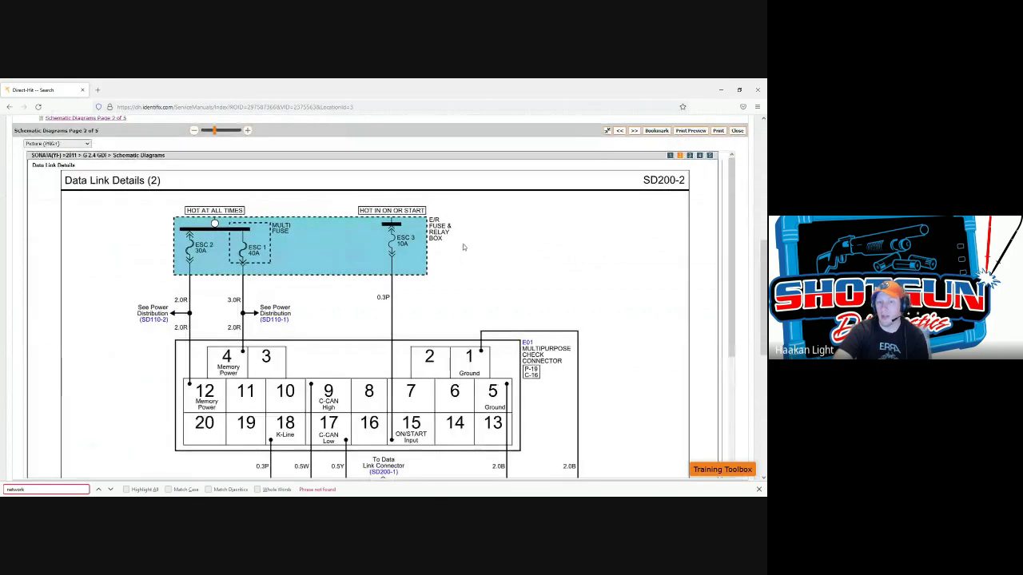
- Check Data Link Details page 3 in the manual's diagram viewer, including its C-CAN modules, and close the diagram
{"action": "left_click", "coordinate": [689, 155]}
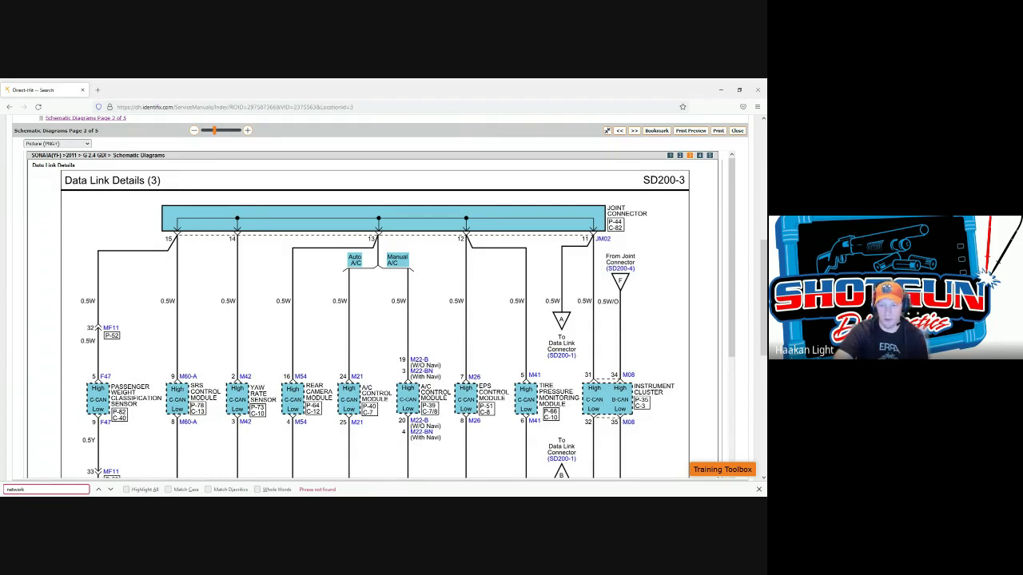
{"action": "scroll", "coordinate": [305, 343], "scroll_direction": "down", "scroll_amount": 1}
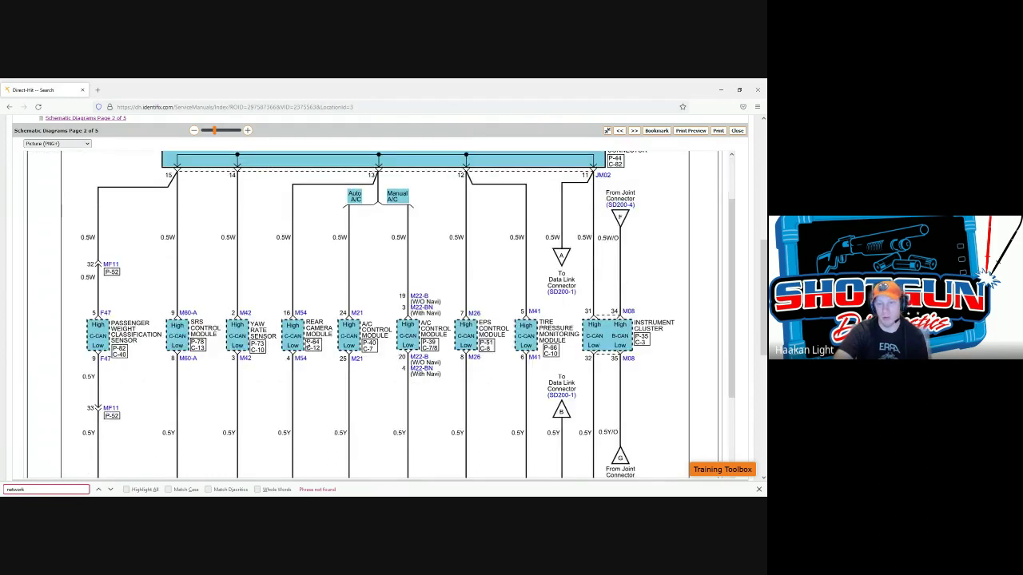
{"action": "scroll", "coordinate": [318, 344], "scroll_direction": "up", "scroll_amount": 3}
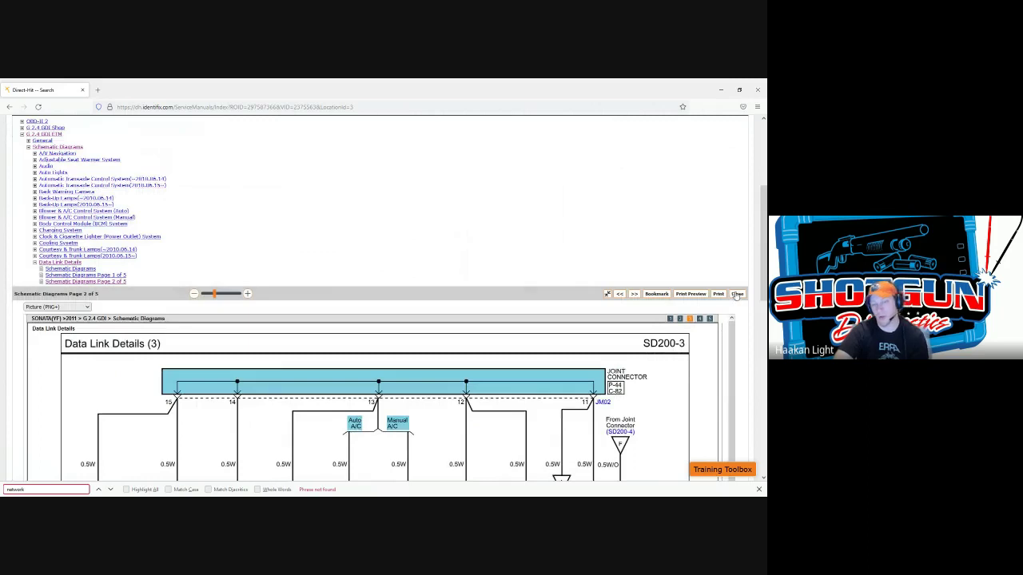
{"action": "left_click", "coordinate": [737, 294]}
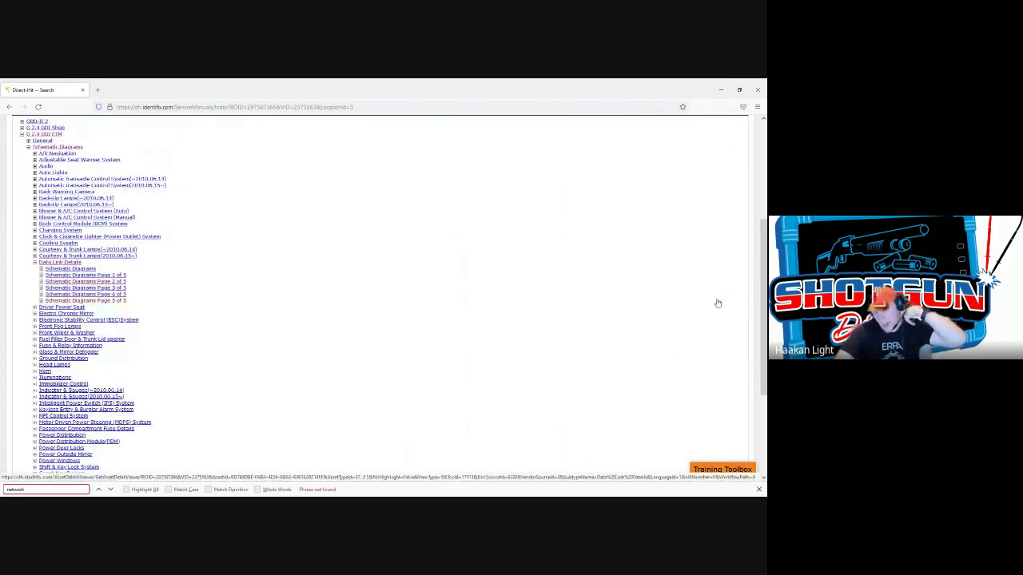
- Start a new vehicle selection and choose a 2012 Honda Pilot EX with the 3.5L V6 engine
{"action": "scroll", "coordinate": [208, 292], "scroll_direction": "up", "scroll_amount": 5}
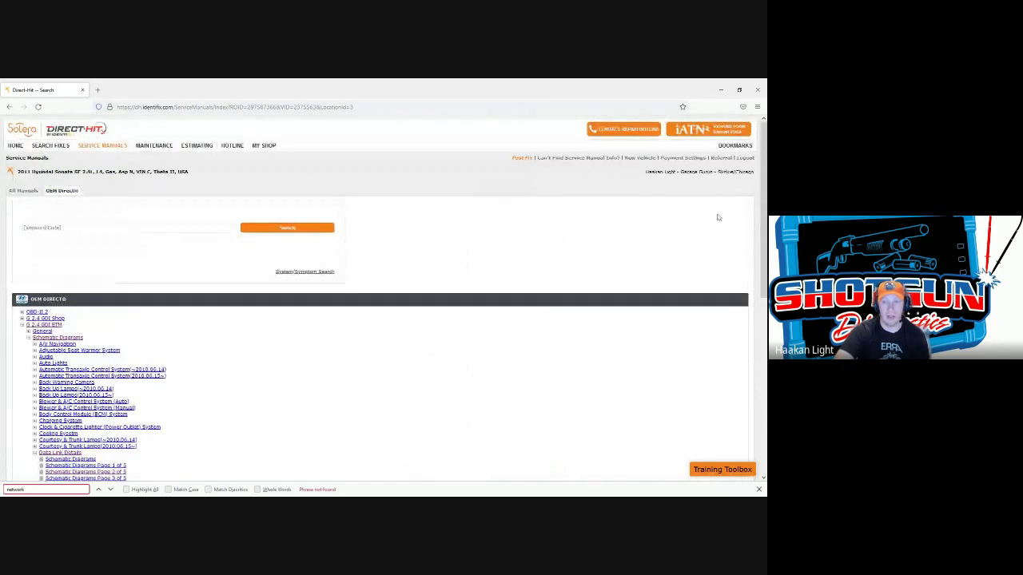
{"action": "left_click", "coordinate": [640, 159]}
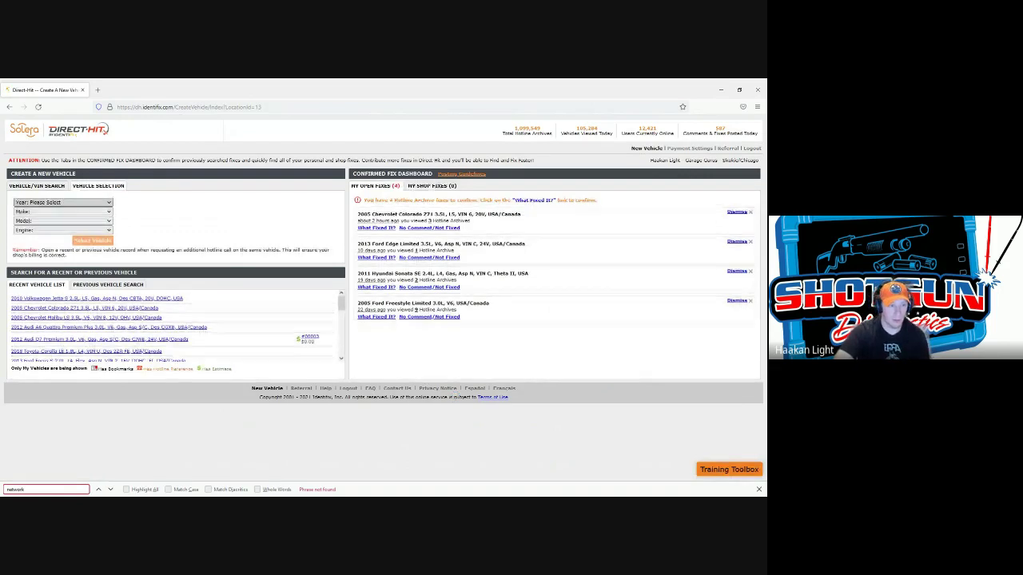
{"action": "type", "text": "2012"}
{"action": "key", "text": "Tab"}
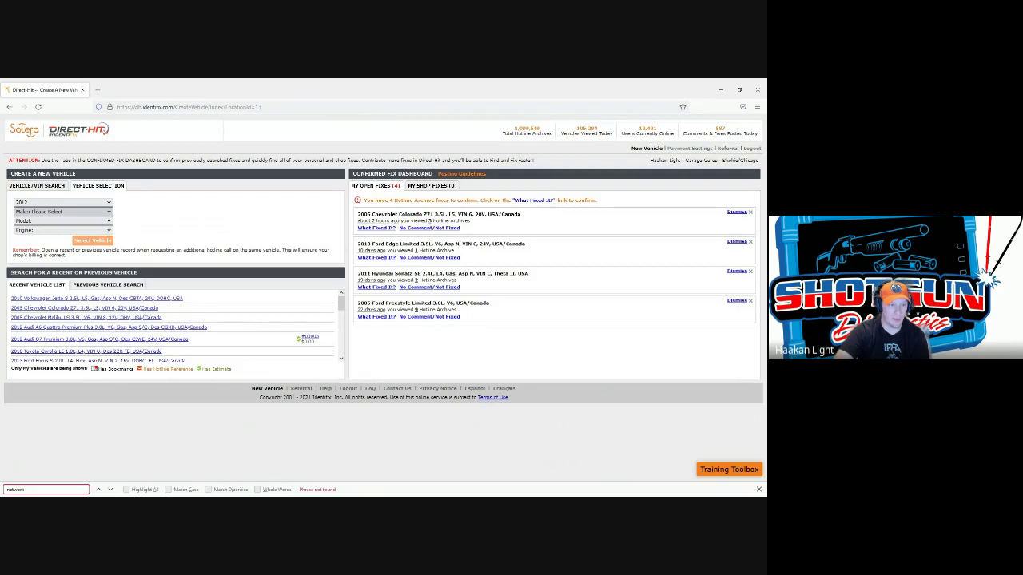
{"action": "type", "text": "honda"}
{"action": "key", "text": "Tab"}
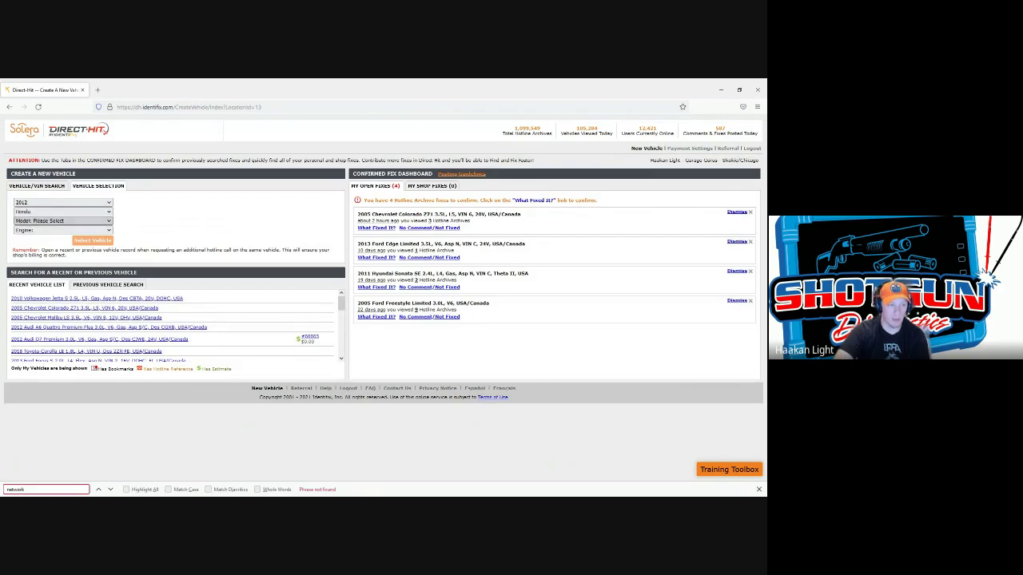
{"action": "type", "text": "pilot"}
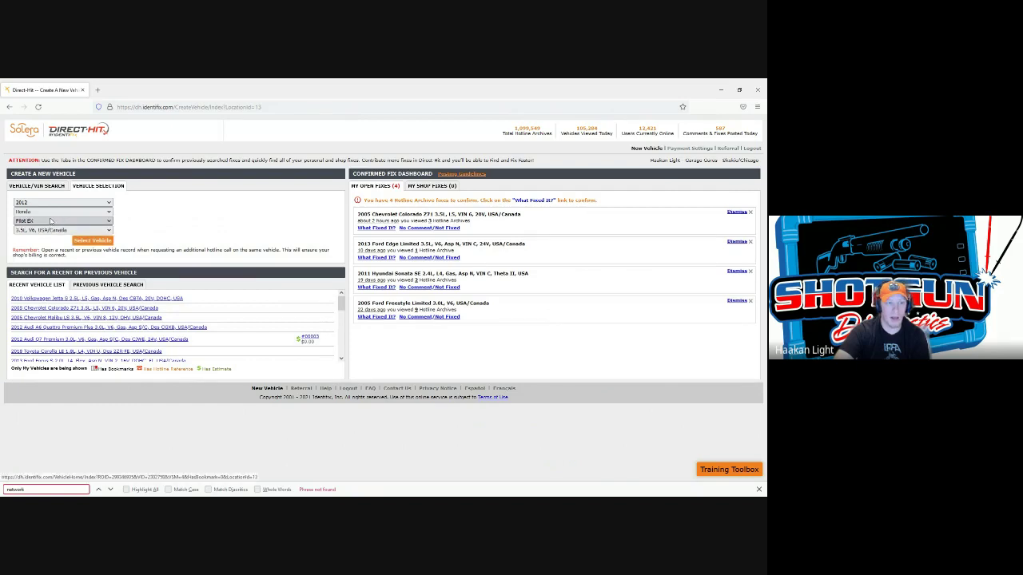
{"action": "key", "text": "Tab"}
{"action": "key", "text": "Tab"}
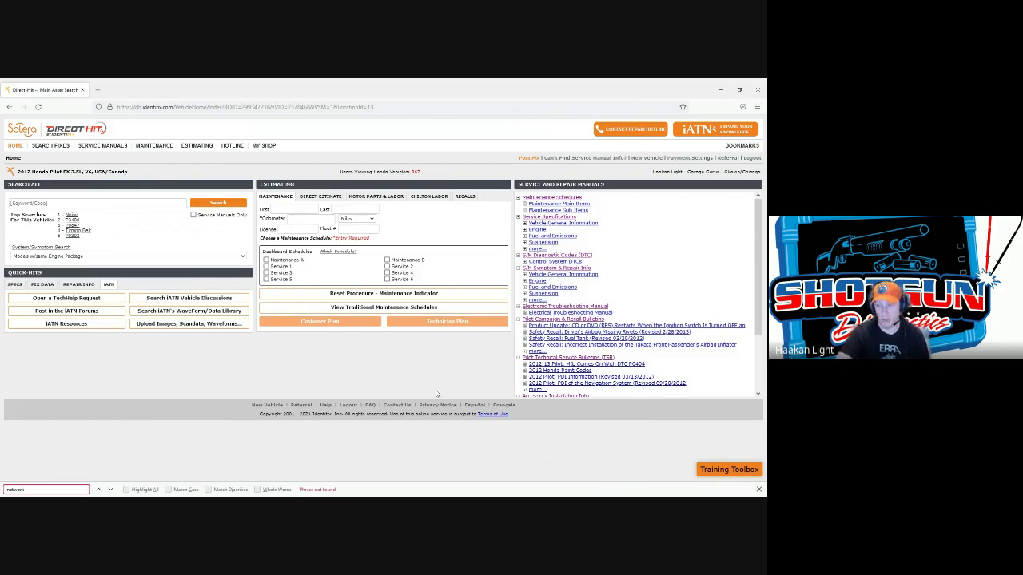
- Dismiss the page text search, open the Pilot's service manuals and expand the Electronic Troubleshooting Manual
{"action": "left_click", "coordinate": [758, 489]}
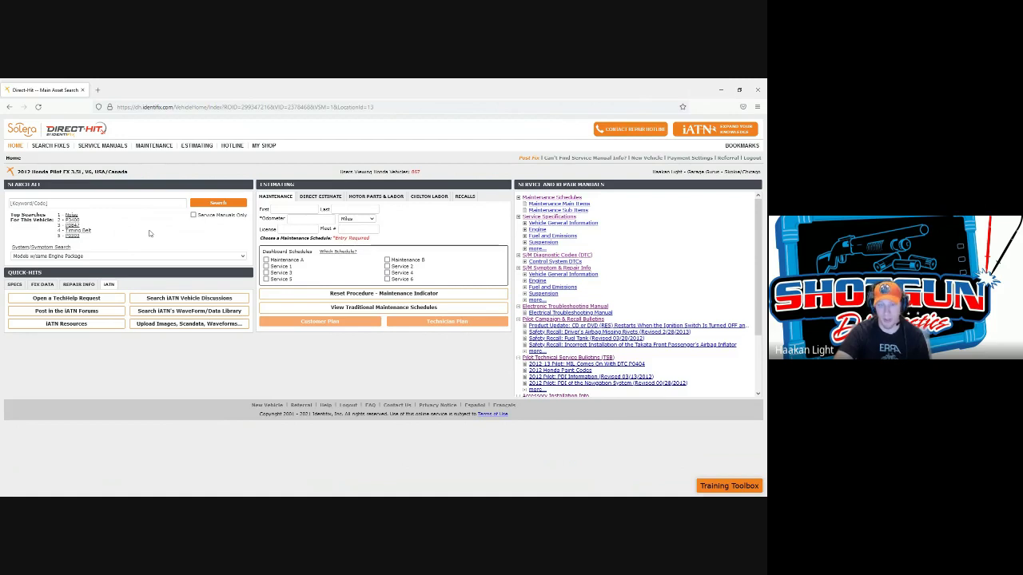
{"action": "left_click", "coordinate": [104, 150]}
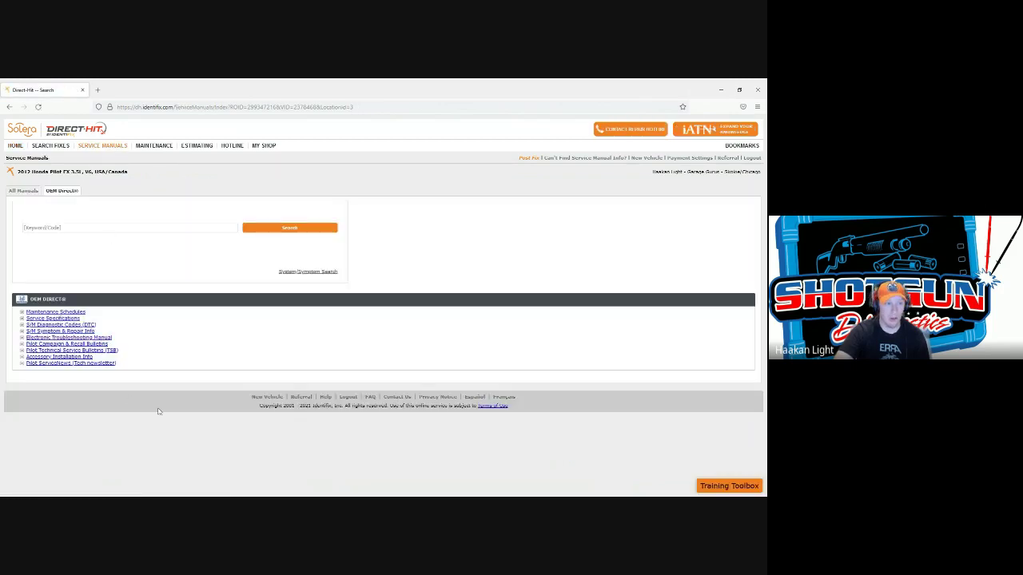
{"action": "left_click_drag", "start_coordinate": [119, 341], "coordinate": [20, 337]}
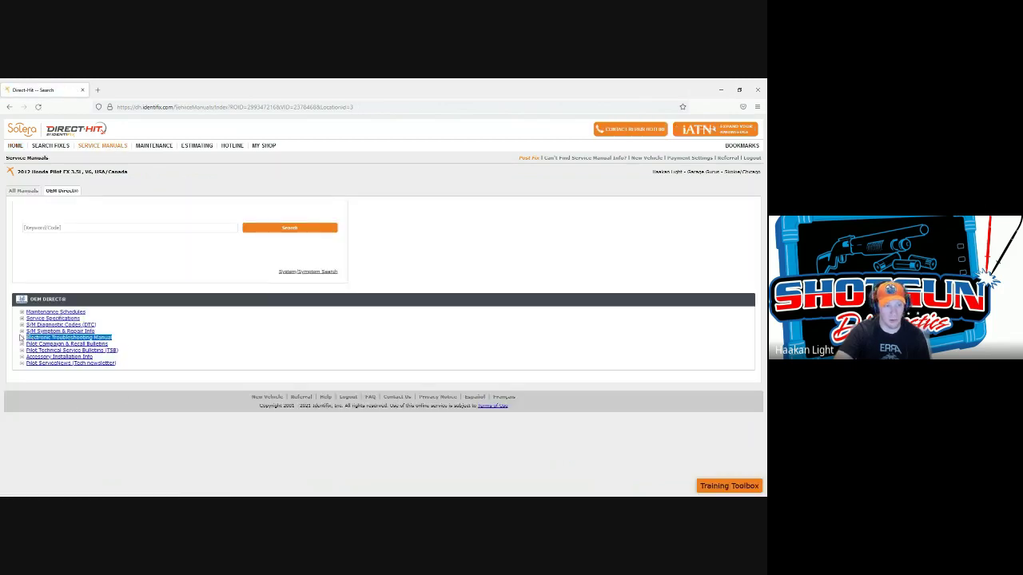
{"action": "left_click", "coordinate": [51, 339]}
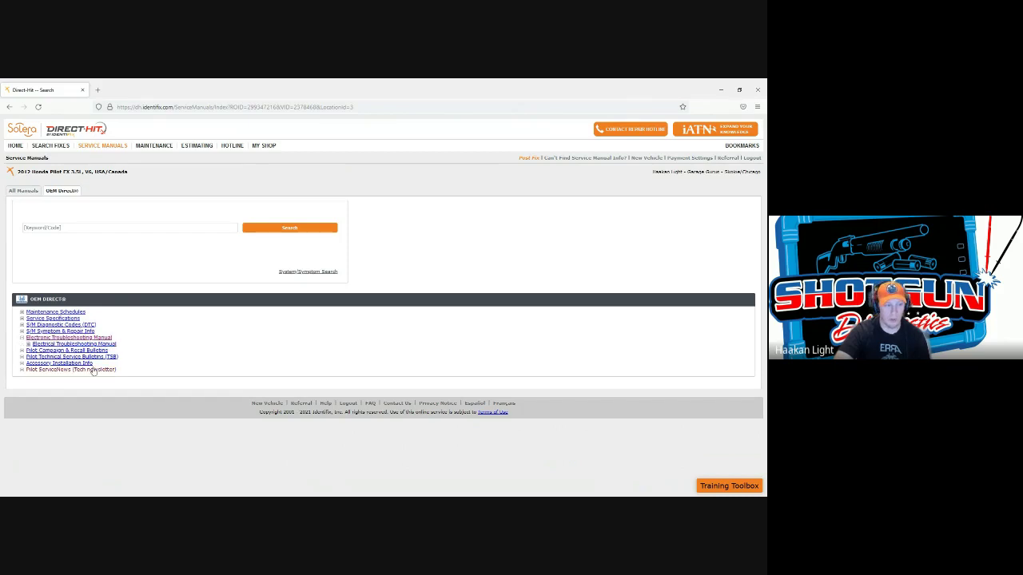
- Open the Pilot's Electrical Troubleshooting Manual in the enlarged viewer and review its General Information and Indexes entries
{"action": "left_click", "coordinate": [45, 345]}
{"action": "scroll", "coordinate": [232, 404], "scroll_direction": "down", "scroll_amount": 3}
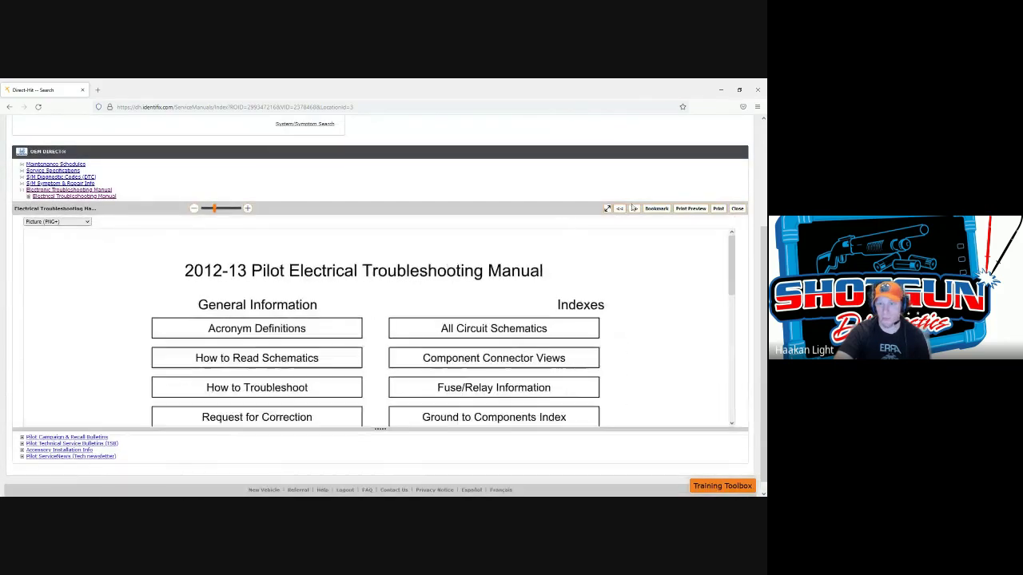
{"action": "scroll", "coordinate": [54, 408], "scroll_direction": "down", "scroll_amount": 2}
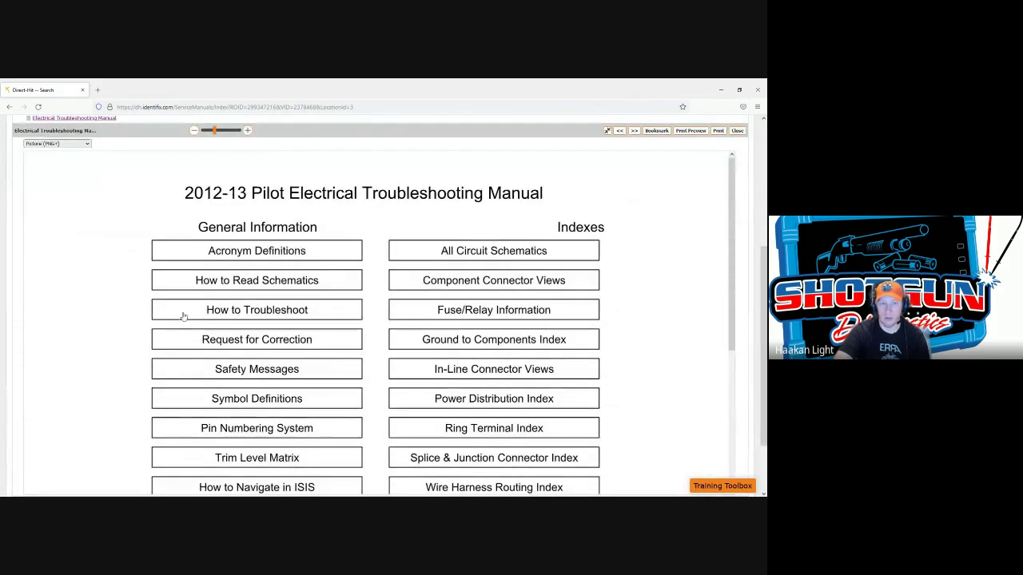
{"action": "scroll", "coordinate": [498, 322], "scroll_direction": "down", "scroll_amount": 3}
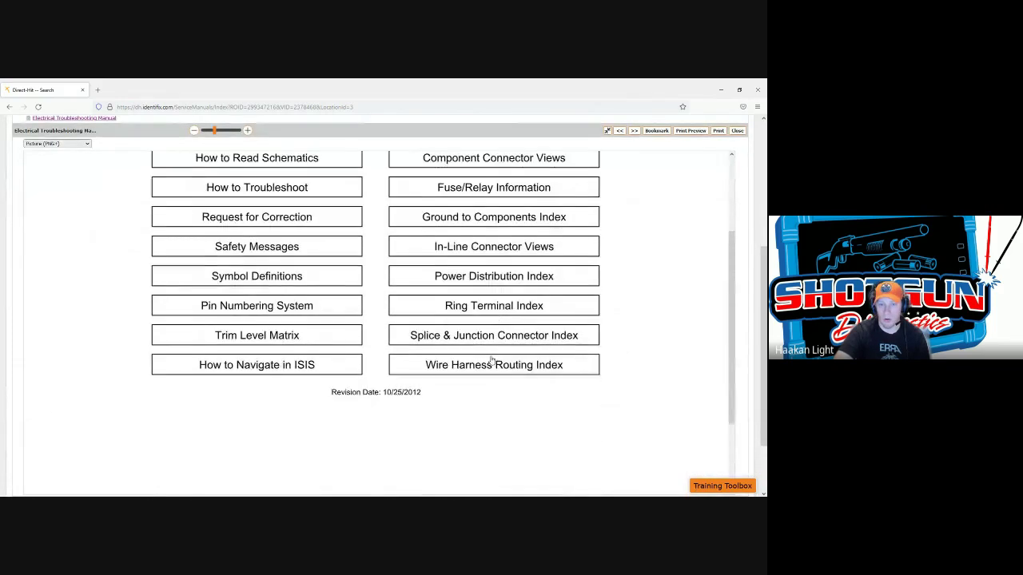
{"action": "scroll", "coordinate": [493, 360], "scroll_direction": "up", "scroll_amount": 2}
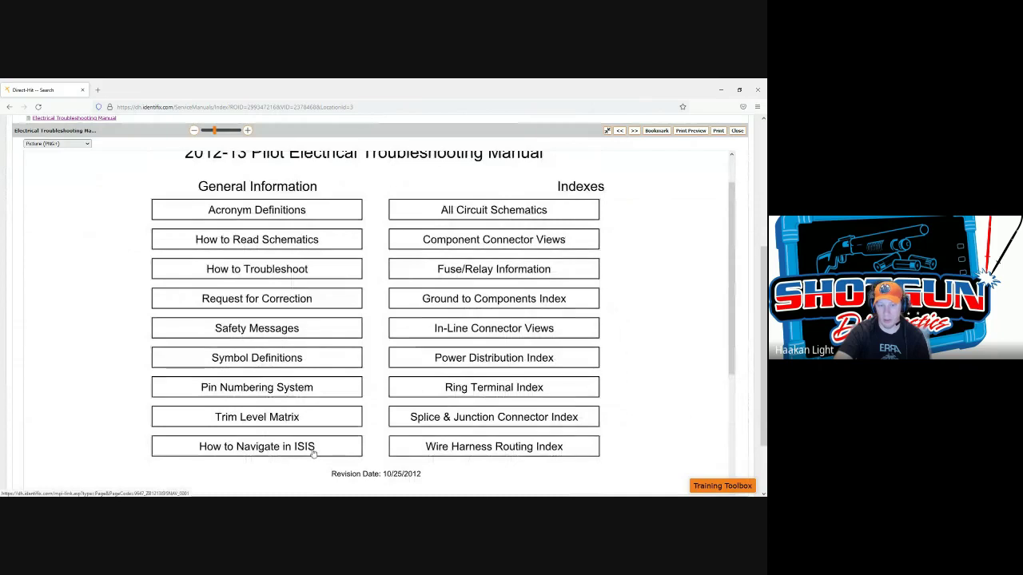
{"action": "scroll", "coordinate": [63, 351], "scroll_direction": "up", "scroll_amount": 1}
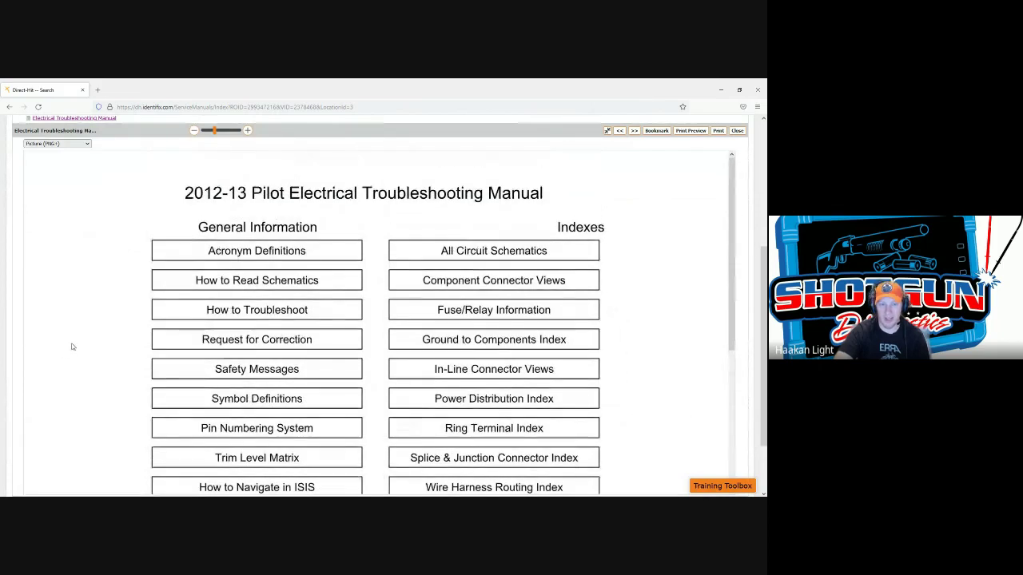
- Open Fuse/Relay Information and review the Under-dash Fuse/Relay Box Fuse-to-Components Index
{"action": "left_click", "coordinate": [465, 312]}
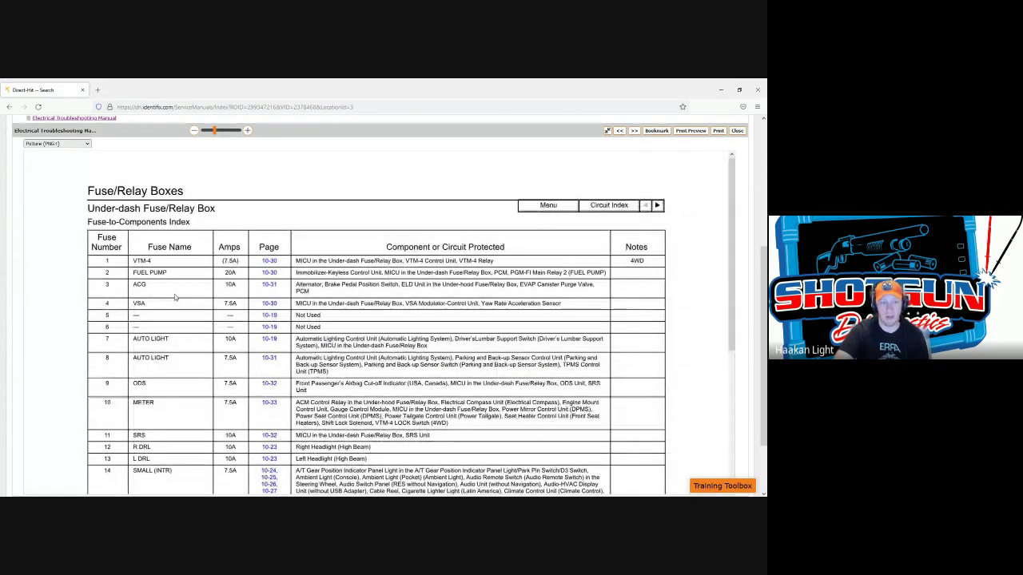
{"action": "scroll", "coordinate": [156, 318], "scroll_direction": "down", "scroll_amount": 1}
{"action": "scroll", "coordinate": [153, 322], "scroll_direction": "down", "scroll_amount": 5}
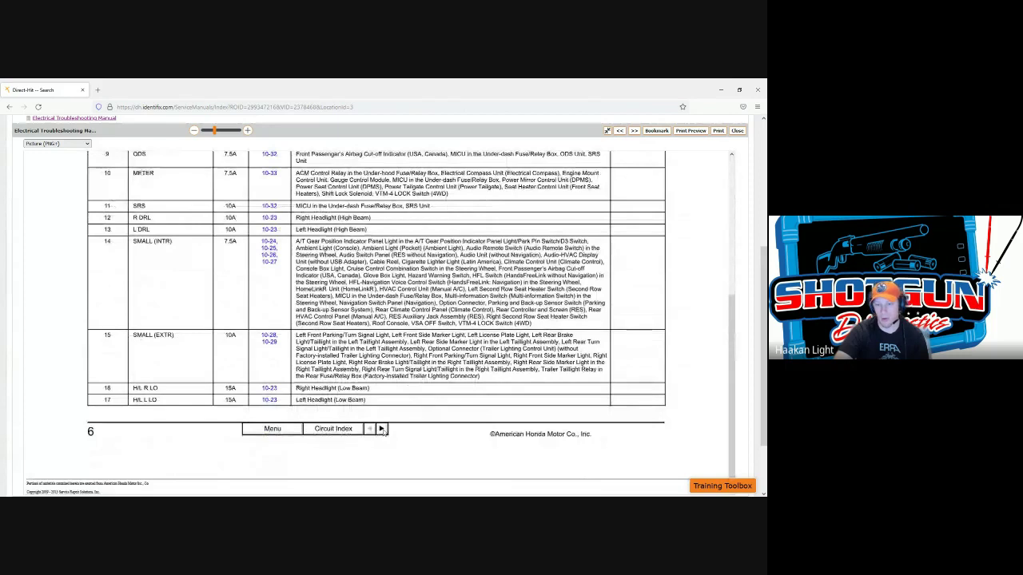
{"action": "scroll", "coordinate": [512, 320], "scroll_direction": "up", "scroll_amount": 6}
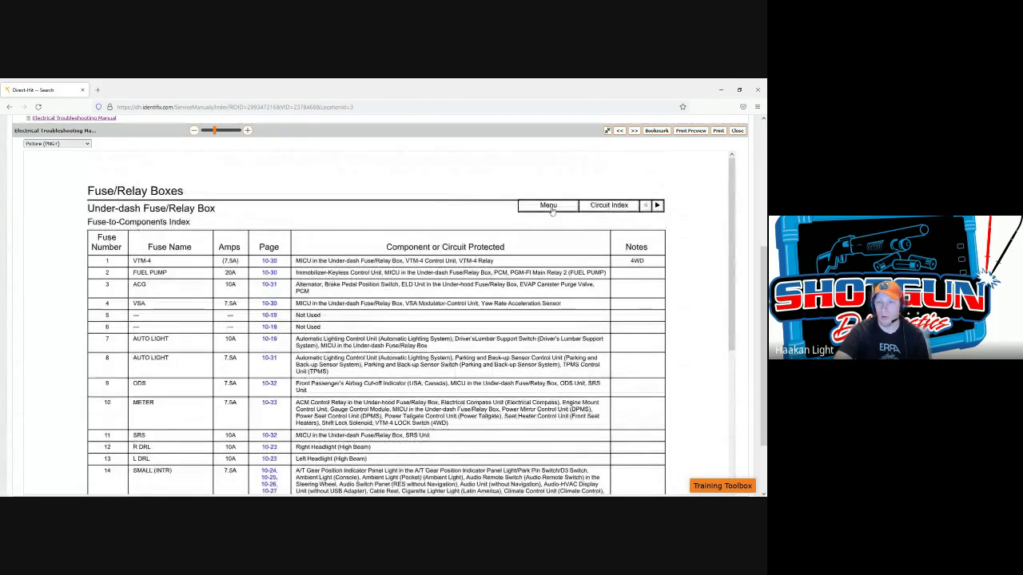
- Follow the page 10-30 reference for the VTM-4 fuse and examine its power distribution schematic
{"action": "left_click", "coordinate": [269, 263]}
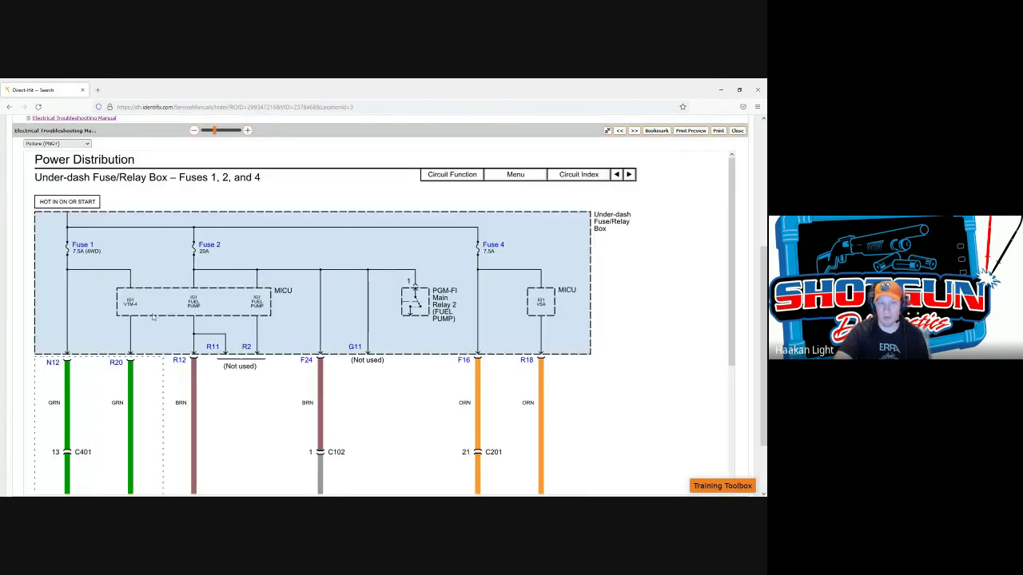
{"action": "scroll", "coordinate": [223, 320], "scroll_direction": "down", "scroll_amount": 1}
{"action": "scroll", "coordinate": [223, 320], "scroll_direction": "up", "scroll_amount": 1}
- Go to the Circuit Index, open the Auxiliary Under-dash Fuse Holder page and examine its fuse table and location drawing
{"action": "left_click", "coordinate": [573, 174]}
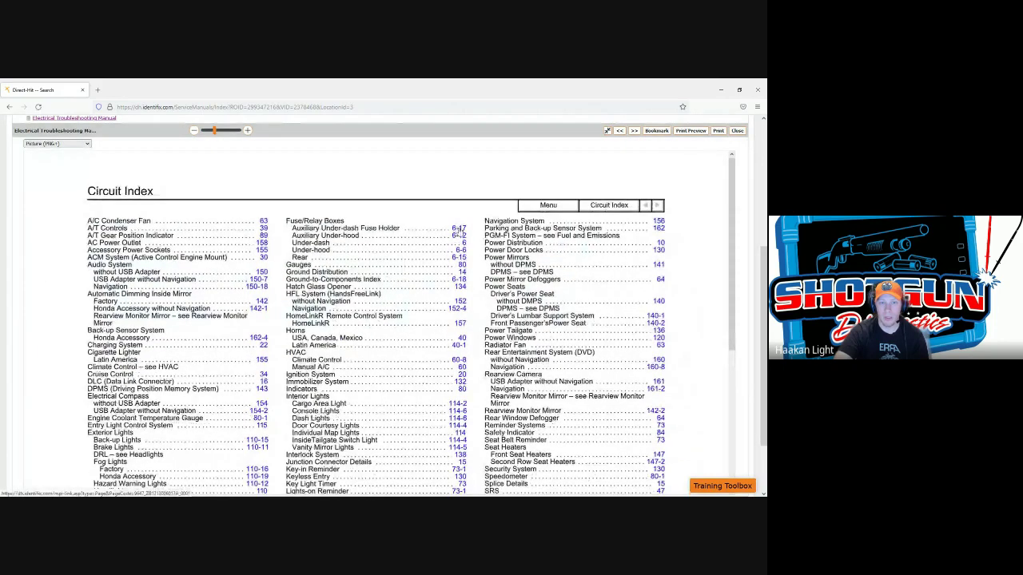
{"action": "left_click", "coordinate": [460, 229]}
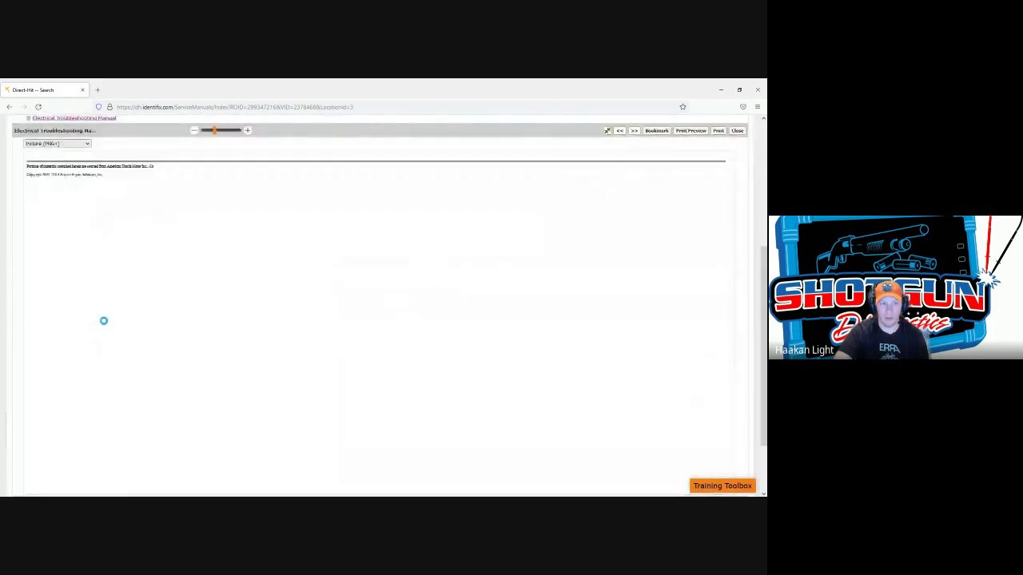
{"action": "scroll", "coordinate": [139, 322], "scroll_direction": "down", "scroll_amount": 5}
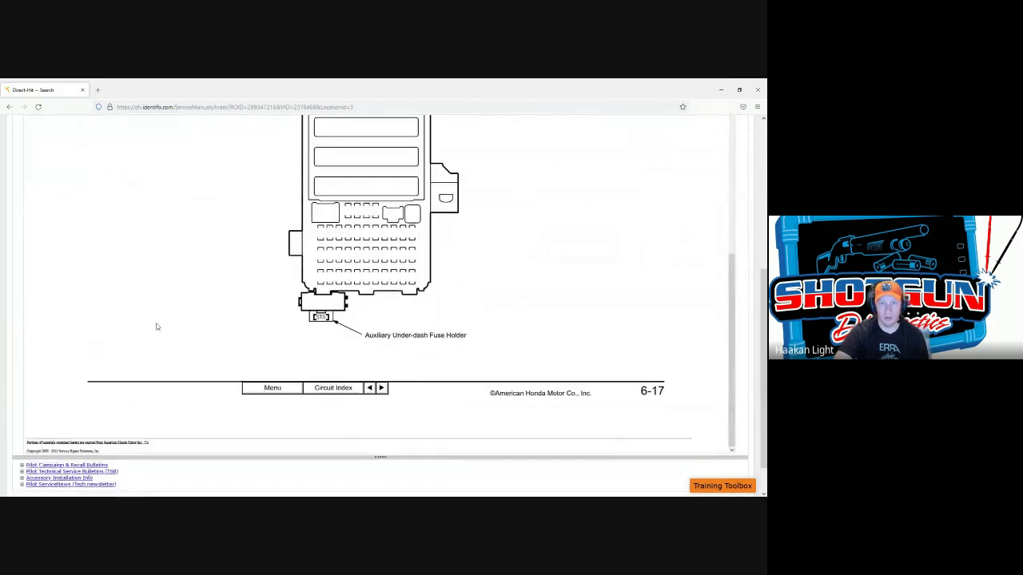
{"action": "scroll", "coordinate": [156, 326], "scroll_direction": "up", "scroll_amount": 5}
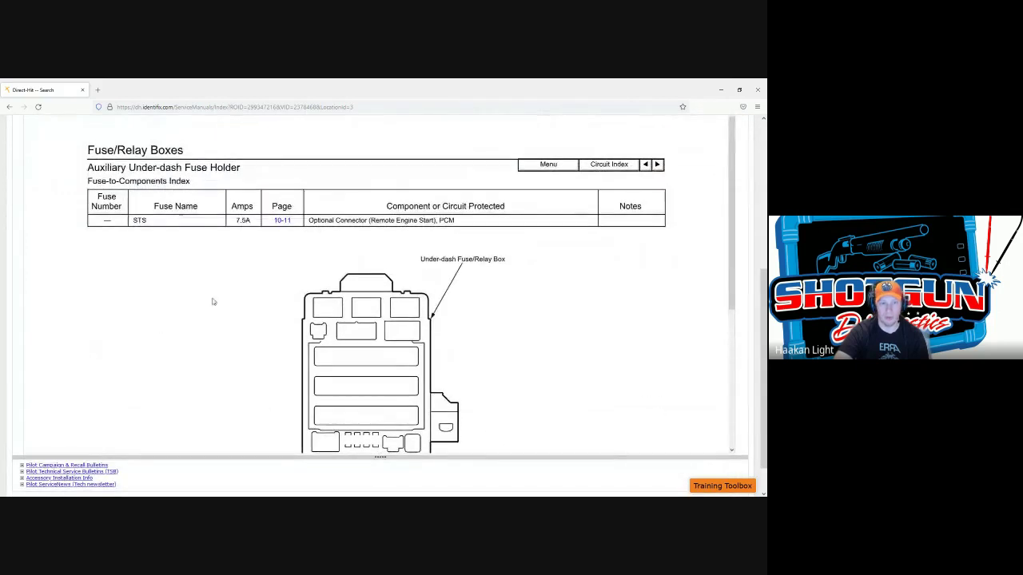
- Return to the Circuit Index, open B-CAN Communication Line (High) on page 50-2 and examine the connected control units
{"action": "left_click", "coordinate": [609, 165]}
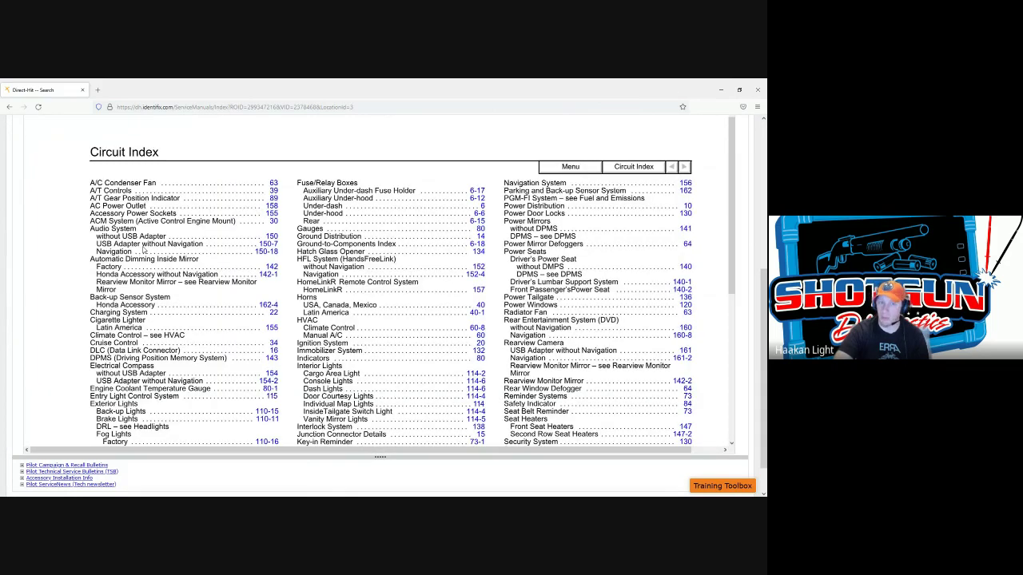
{"action": "scroll", "coordinate": [144, 250], "scroll_direction": "down", "scroll_amount": 2}
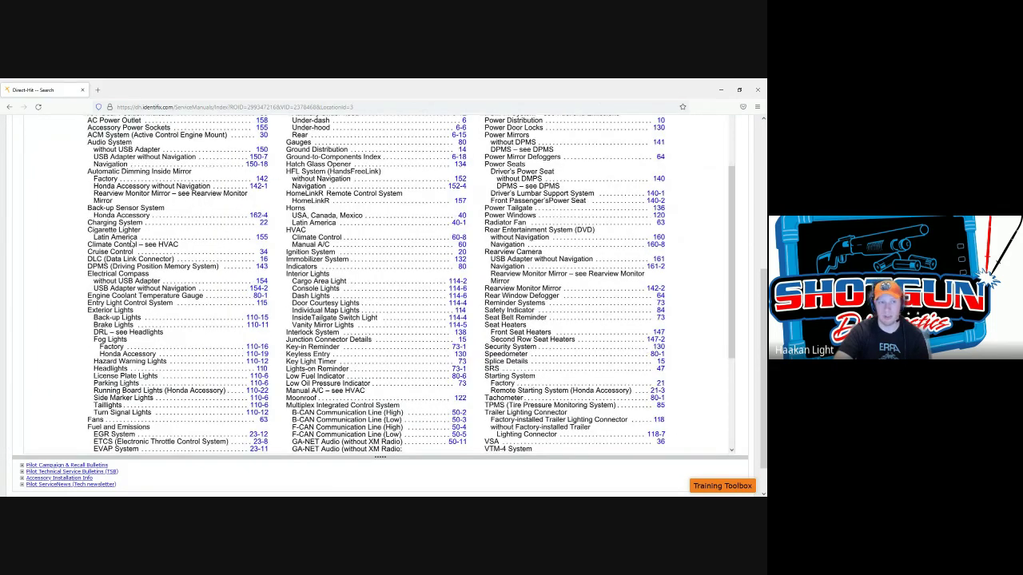
{"action": "scroll", "coordinate": [183, 317], "scroll_direction": "down", "scroll_amount": 3}
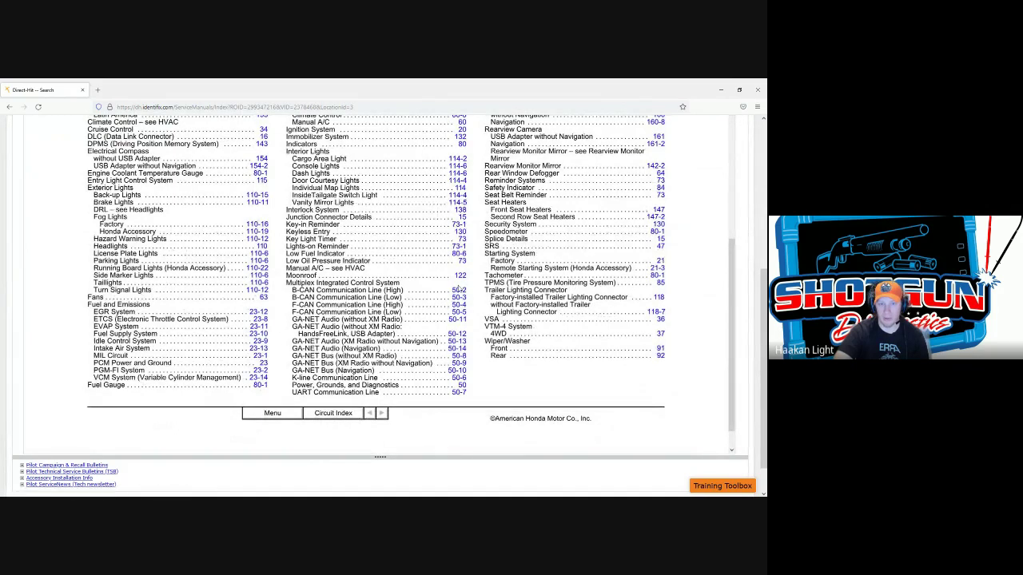
{"action": "left_click", "coordinate": [458, 290]}
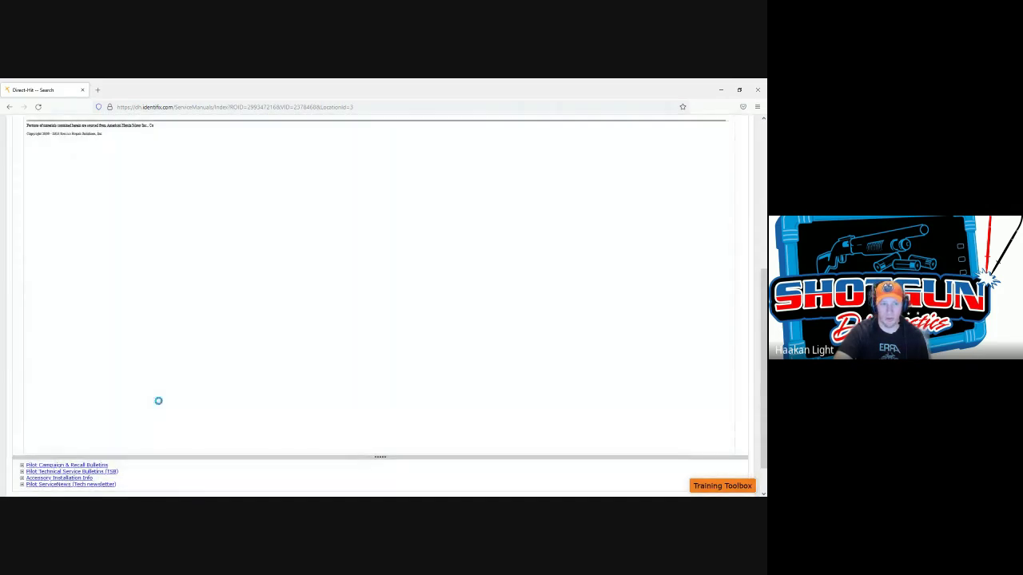
{"action": "scroll", "coordinate": [116, 353], "scroll_direction": "down", "scroll_amount": 5}
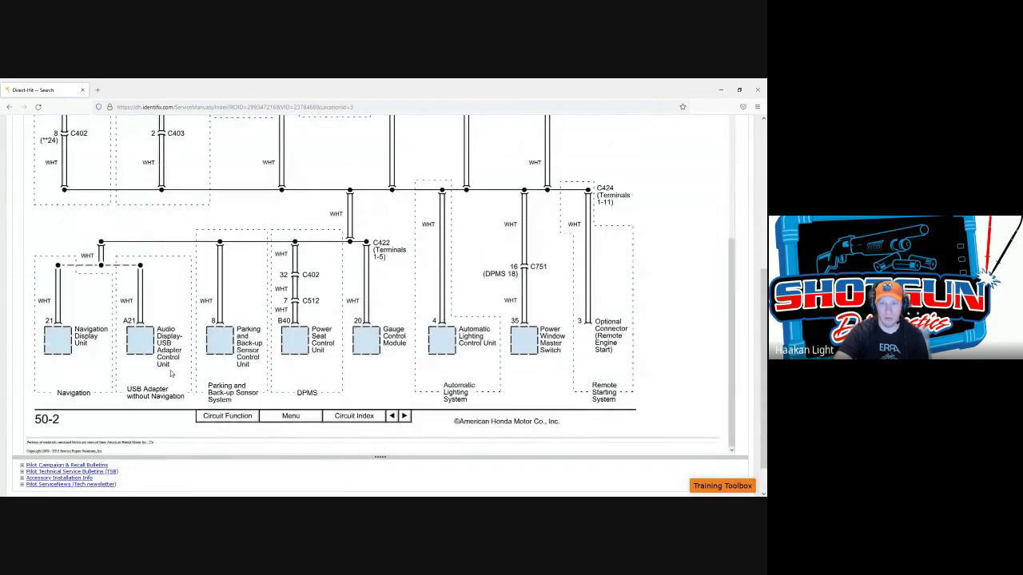
{"action": "scroll", "coordinate": [172, 374], "scroll_direction": "up", "scroll_amount": 5}
{"action": "scroll", "coordinate": [571, 241], "scroll_direction": "up", "scroll_amount": 2}
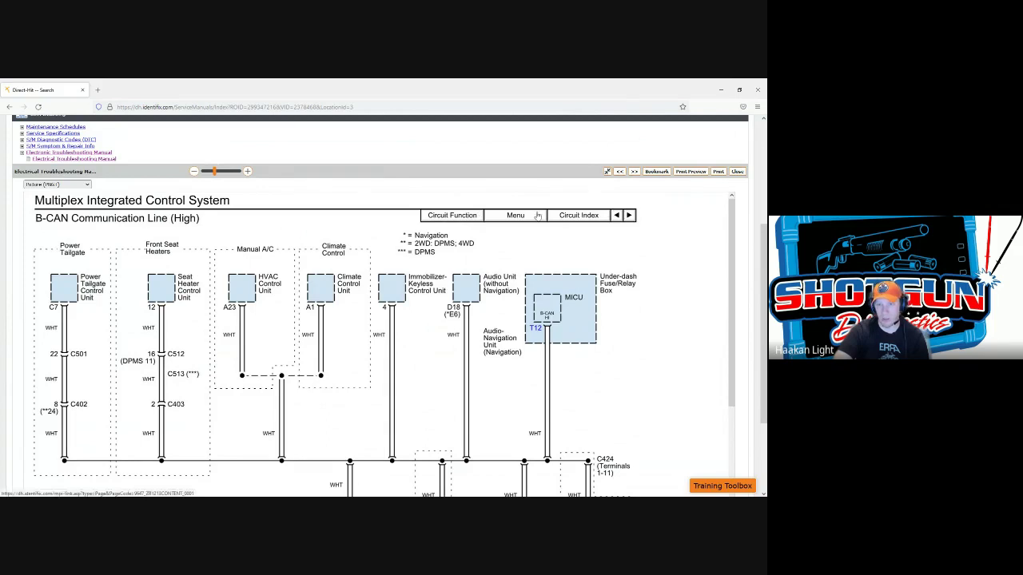
- Step back two viewed pages in the manual to the Auxiliary Under-dash Fuse Holder page
{"action": "left_click", "coordinate": [621, 172]}
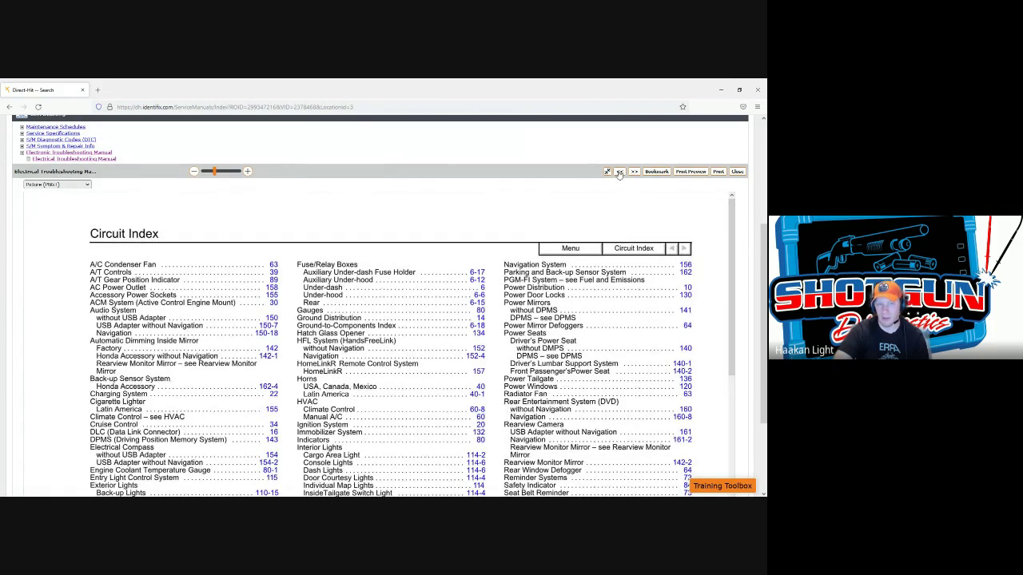
{"action": "left_click", "coordinate": [619, 171]}
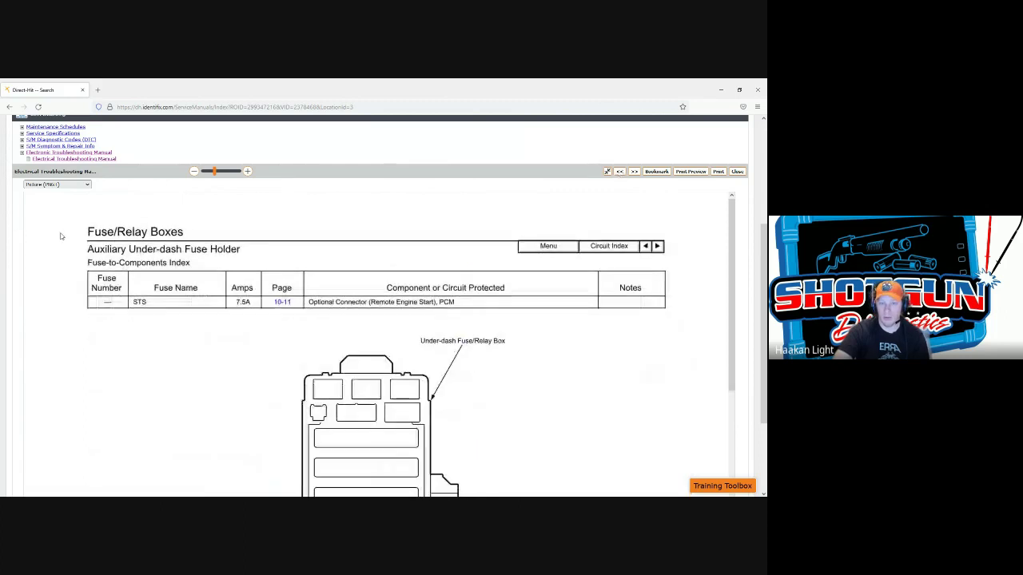